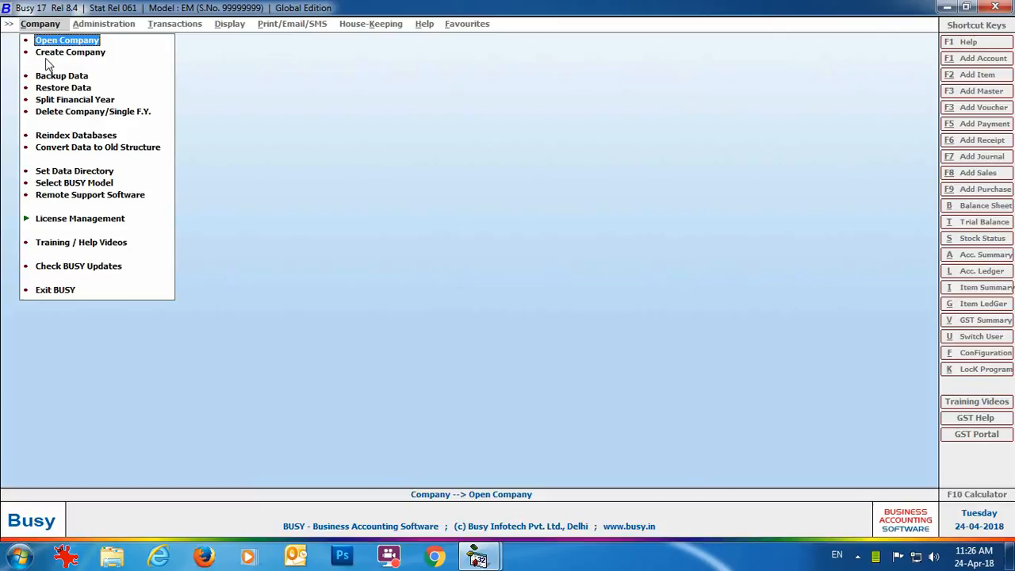
Start a new company 'Eros Electricals Ltd.' in U.A.E, Dubai, keeping the 01-01-2018 financial-year dates.
click(49, 53)
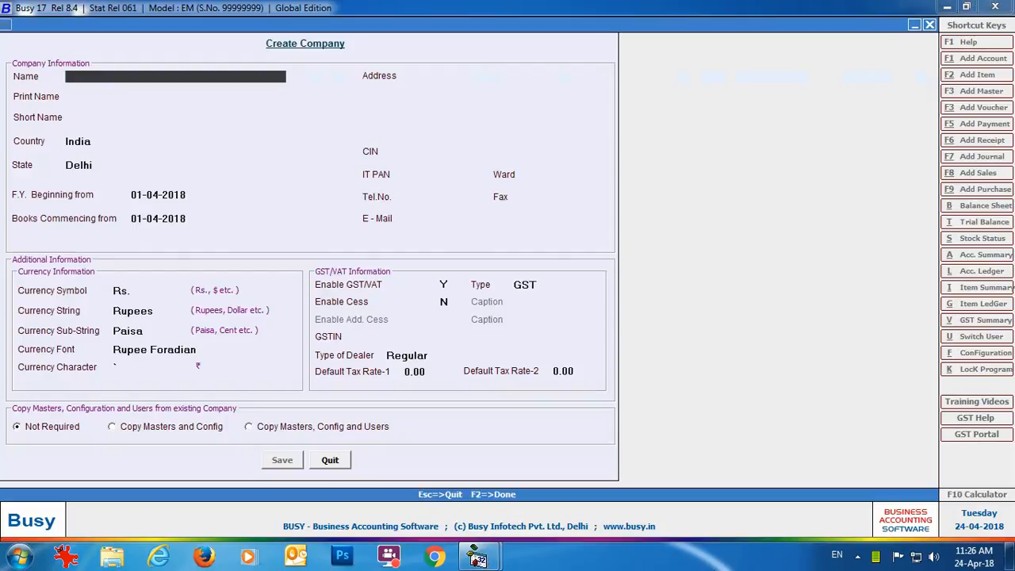
text(Eros Electricals Ltd.)
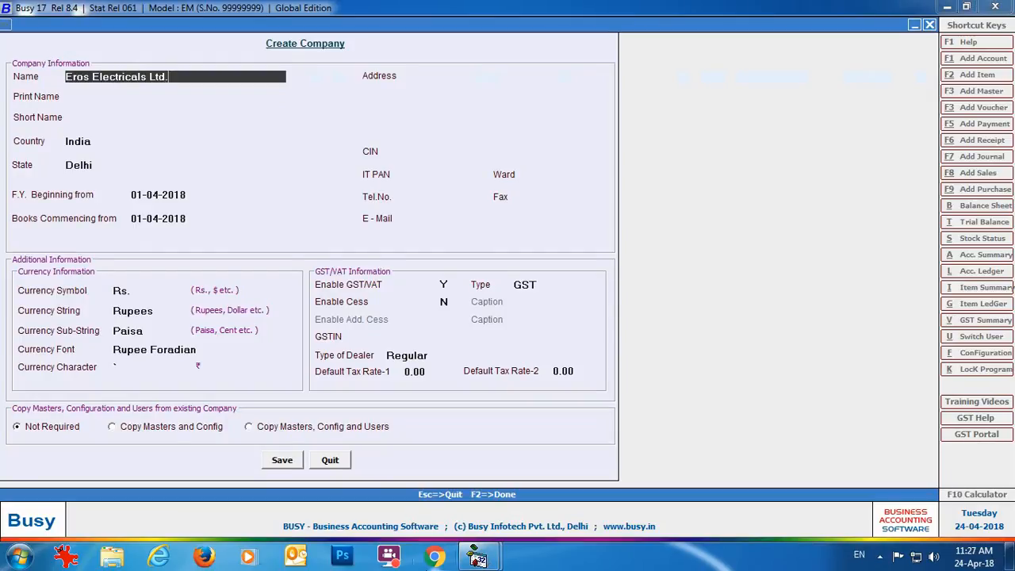
key(Return)
key(Return)
key(Return)
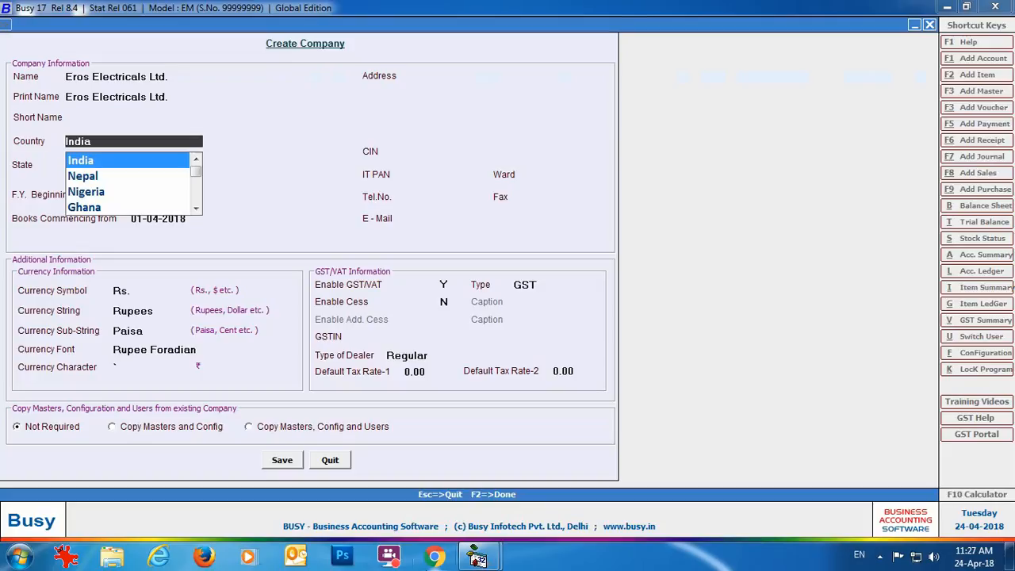
text(U.A)
key(Return)
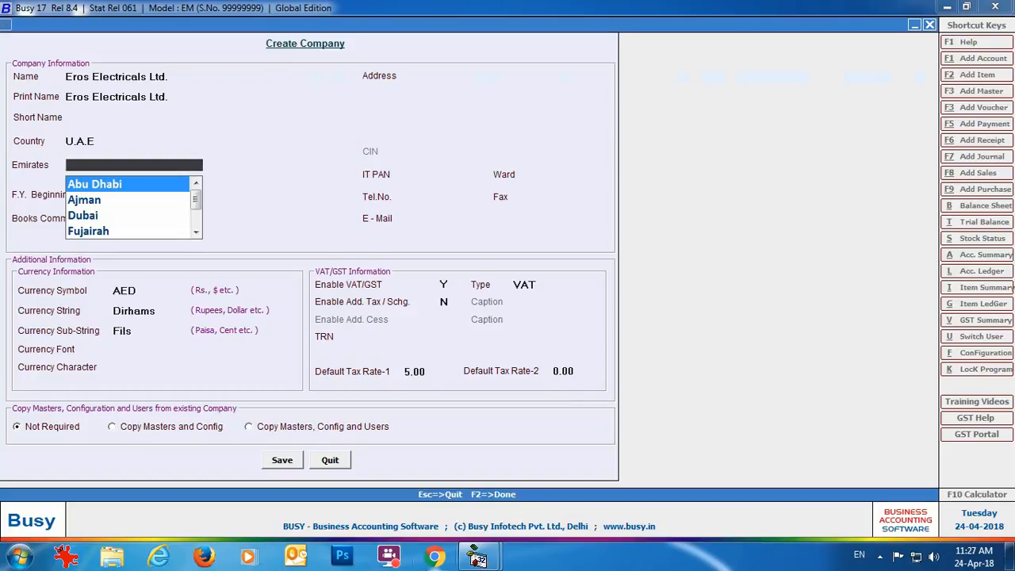
key(Down)
key(Down)
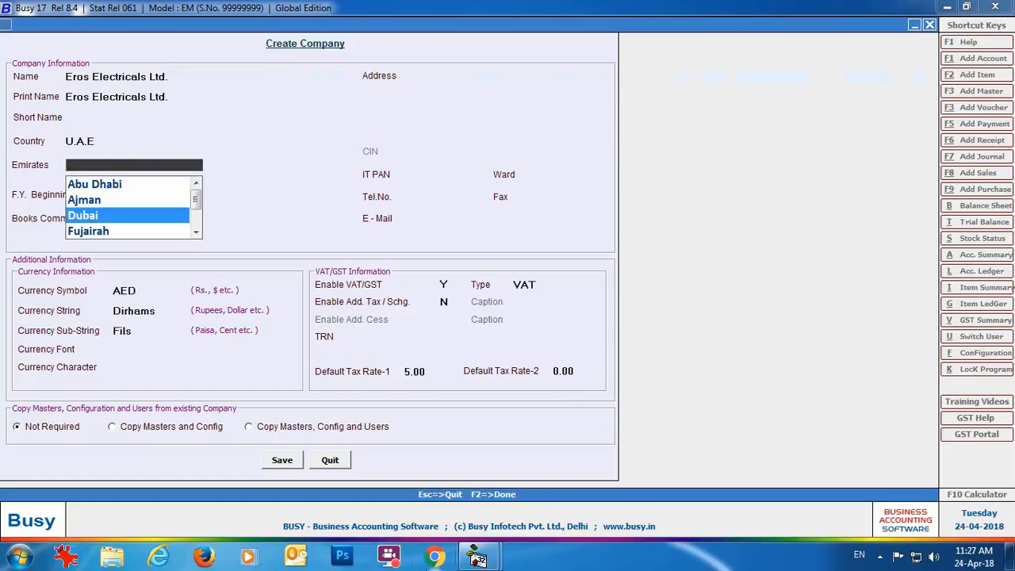
key(Return)
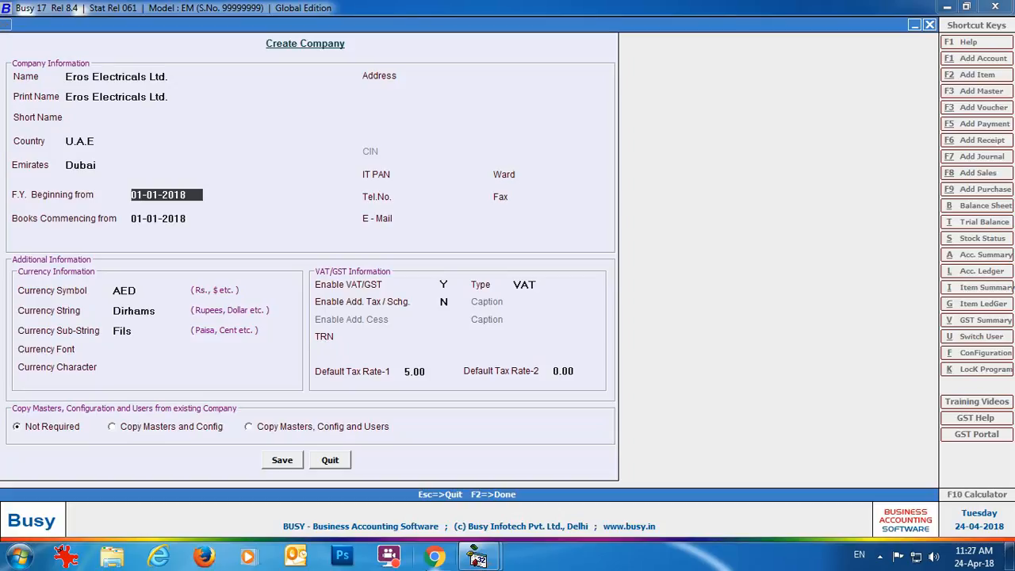
key(Return)
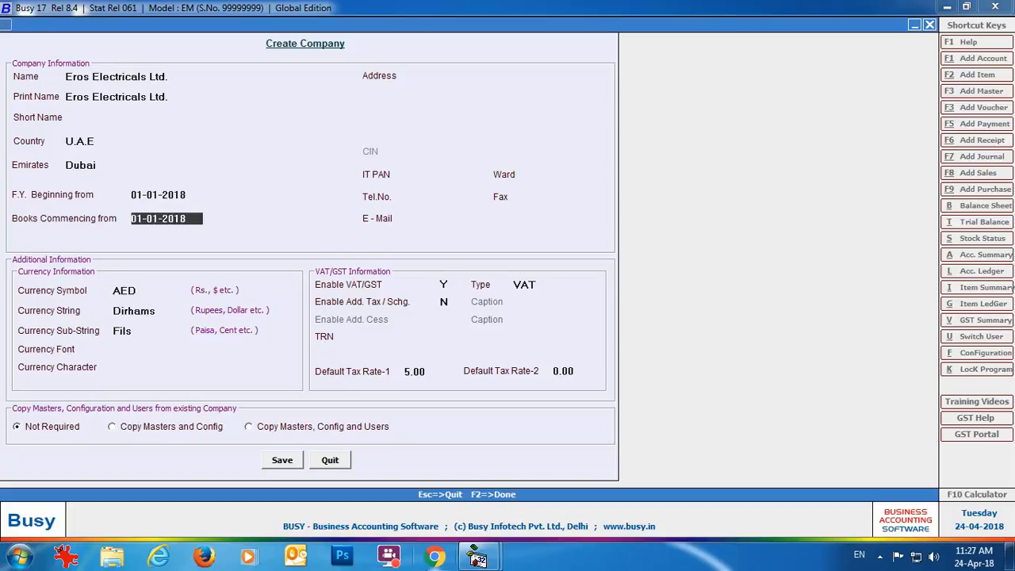
key(Return)
Enter the address 'D69, DEC Business Tower', 'Dubai', 'U.A.E' and accept the remaining defaults.
text(D69, DEC B)
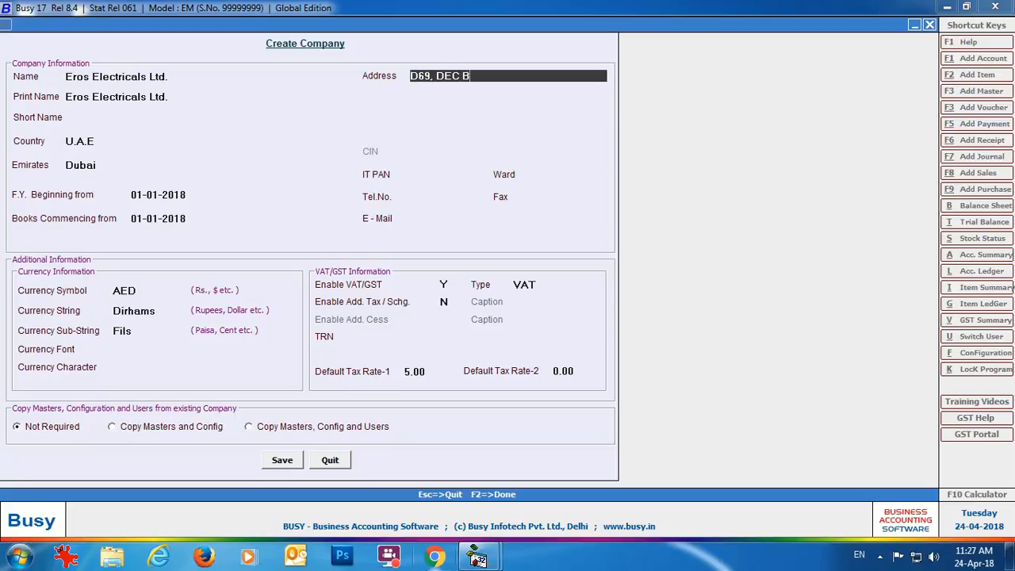
text(usiness Tower)
key(Return)
text(Dubai)
key(Return)
text(U.A.E)
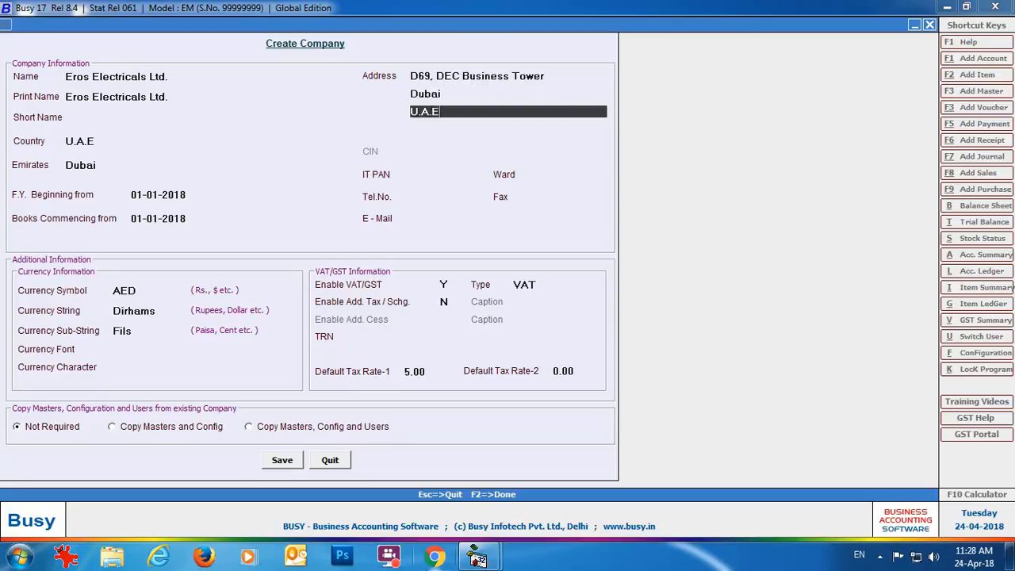
key(Return)
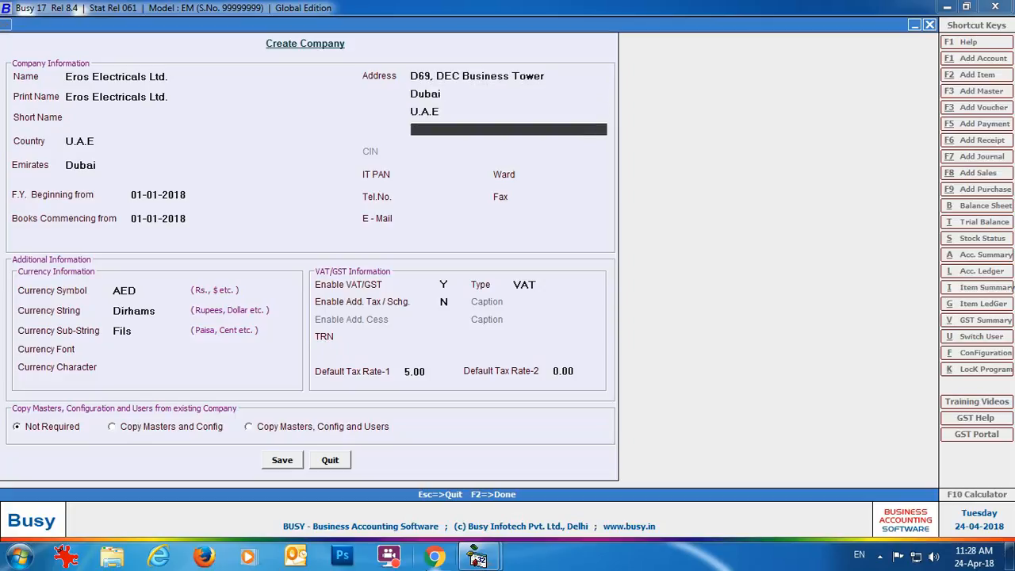
key(Return)
key(Return)
key(Return)
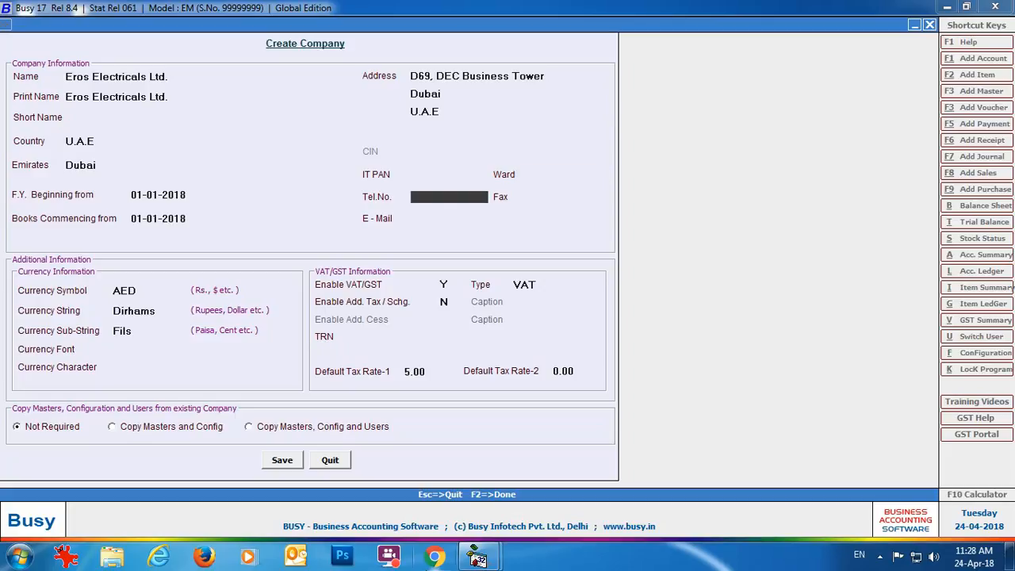
key(Return)
key(Return)
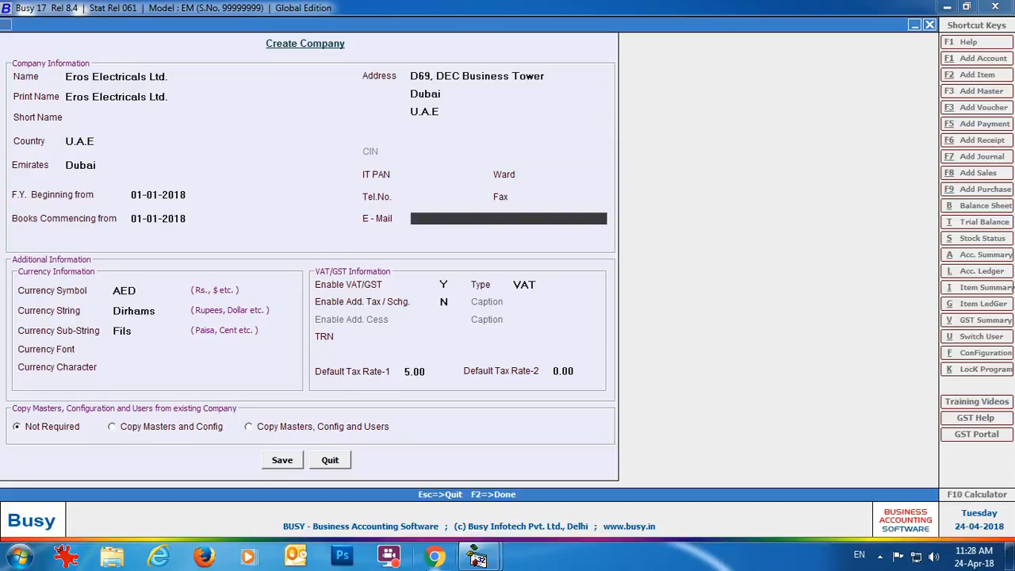
key(Return)
key(Return)
key(Return)
key(Return)
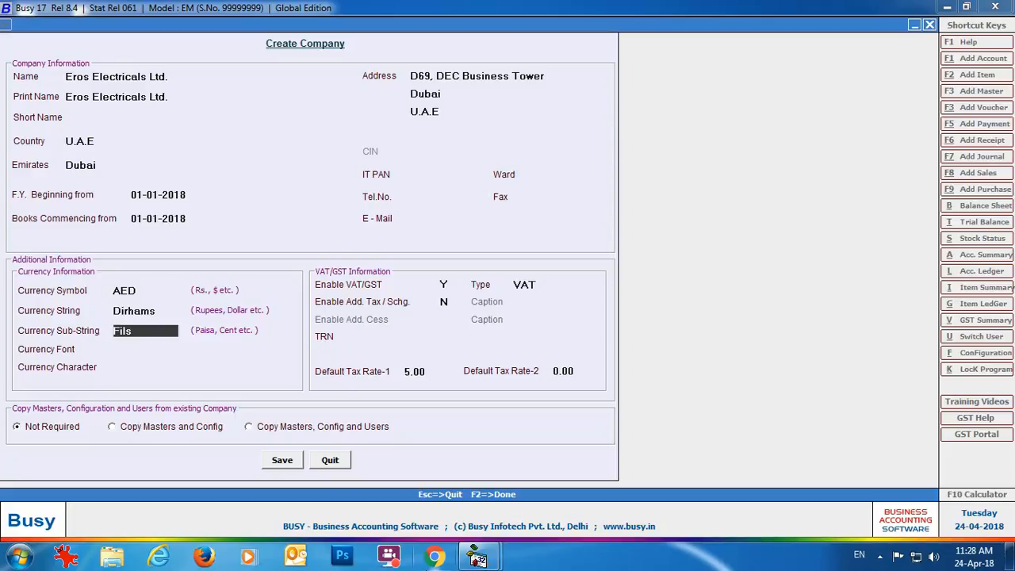
key(Return)
key(Return)
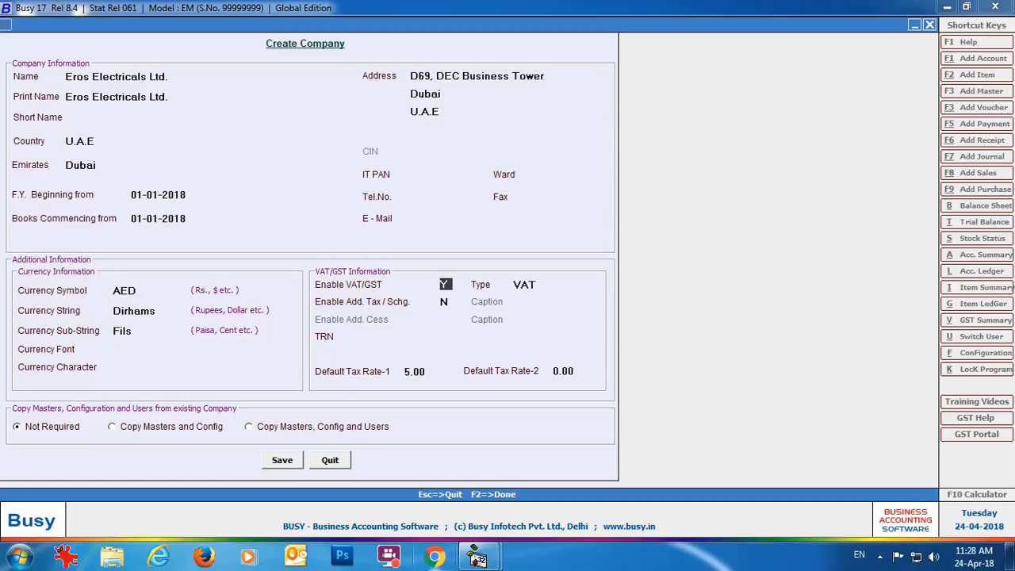
Keep VAT as the tax type and enter the company's TRN.
key(Return)
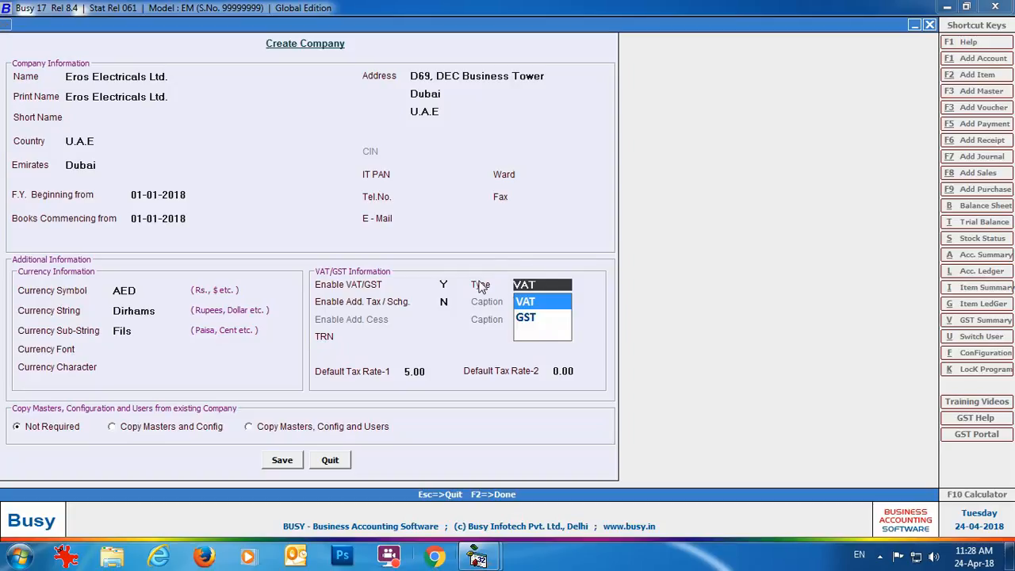
click(526, 305)
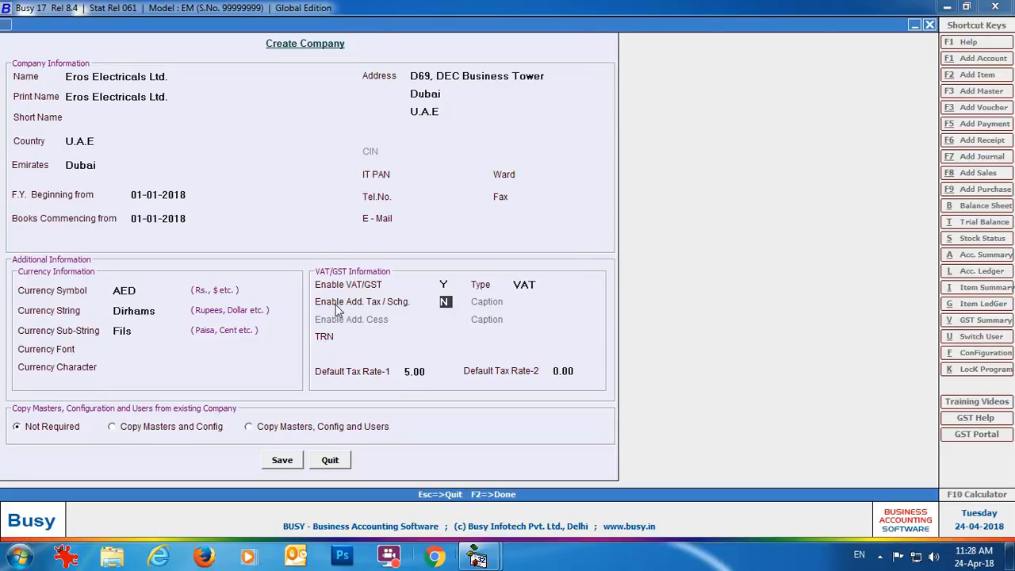
click(388, 338)
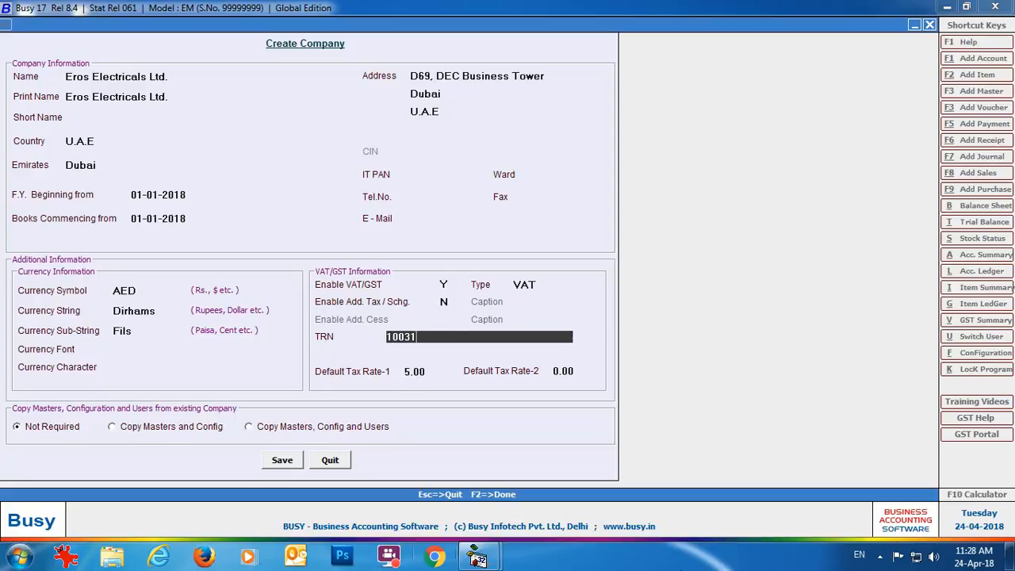
key(Return)
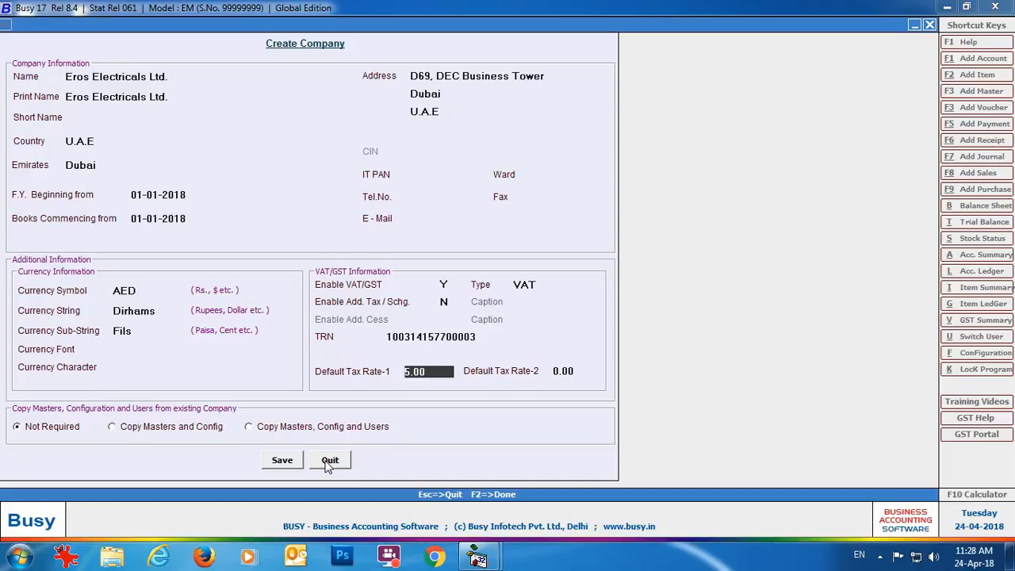
Save the Eros Electricals Ltd. company and acknowledge its creation.
click(283, 462)
click(541, 307)
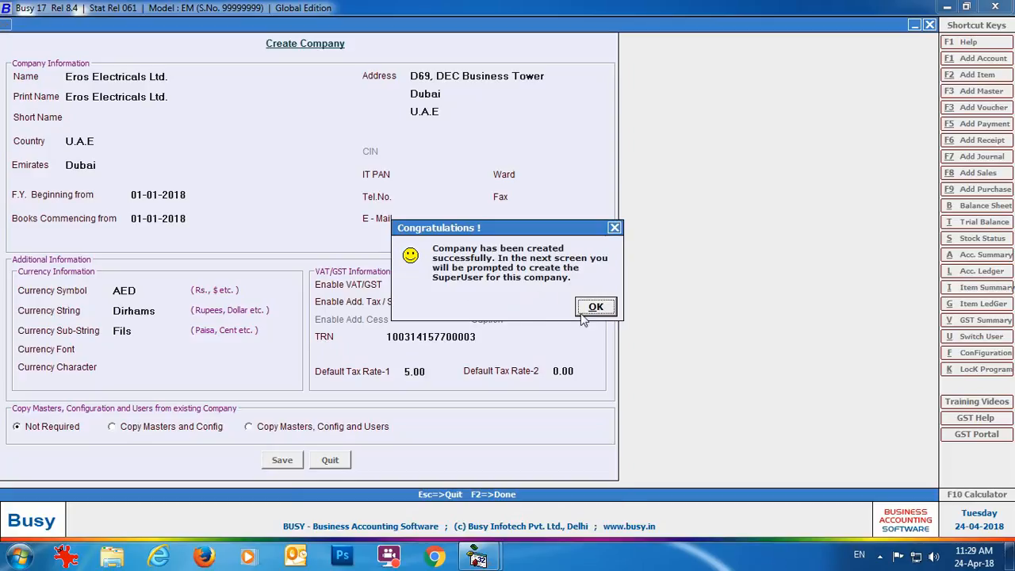
click(587, 312)
Set up the 'admin' superuser with its password and display the VAT/GST settings.
text(admin)
key(Return)
text(*****)
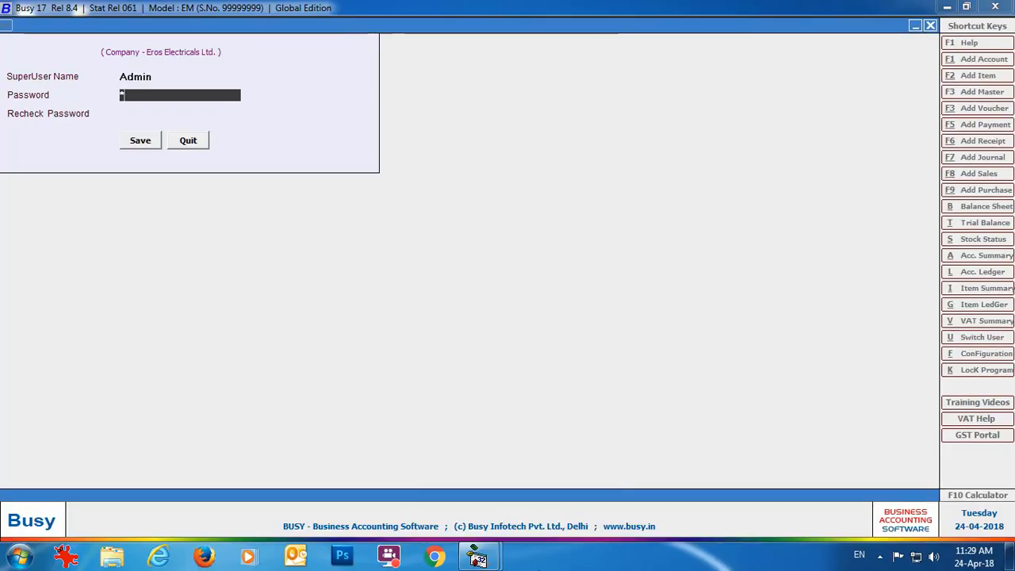
key(Return)
text(*****)
key(Return)
key(Return)
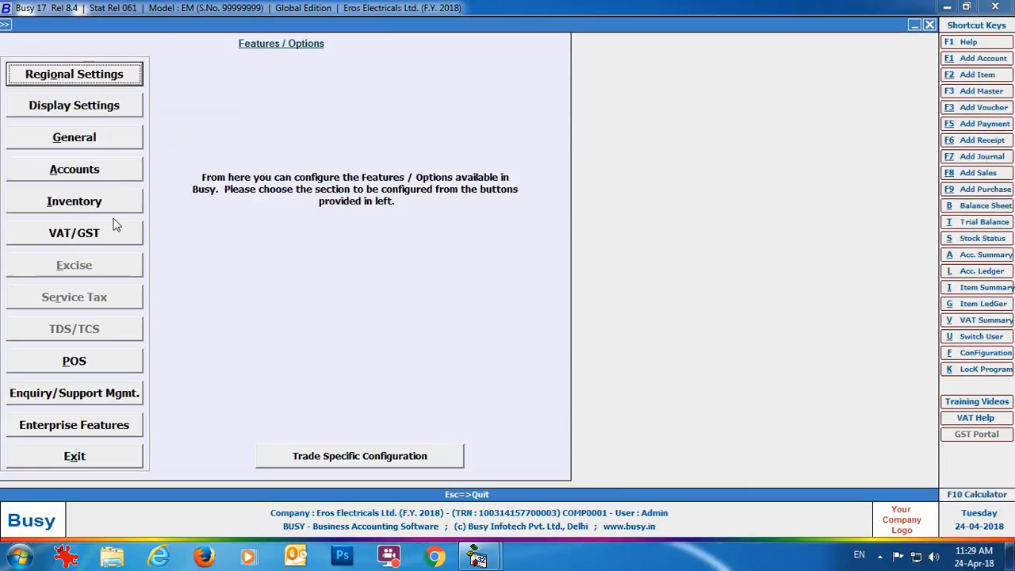
click(72, 239)
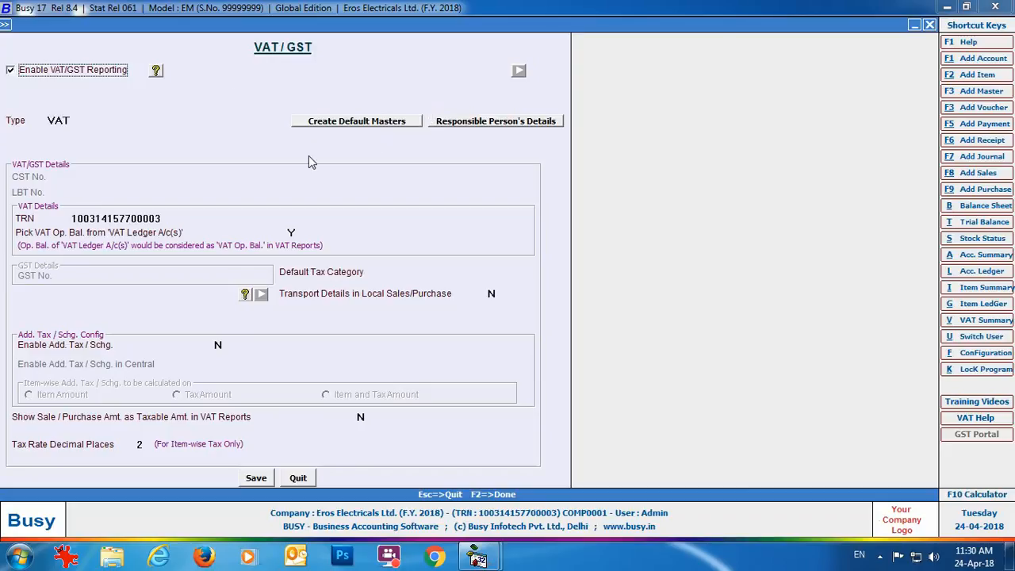
click(382, 127)
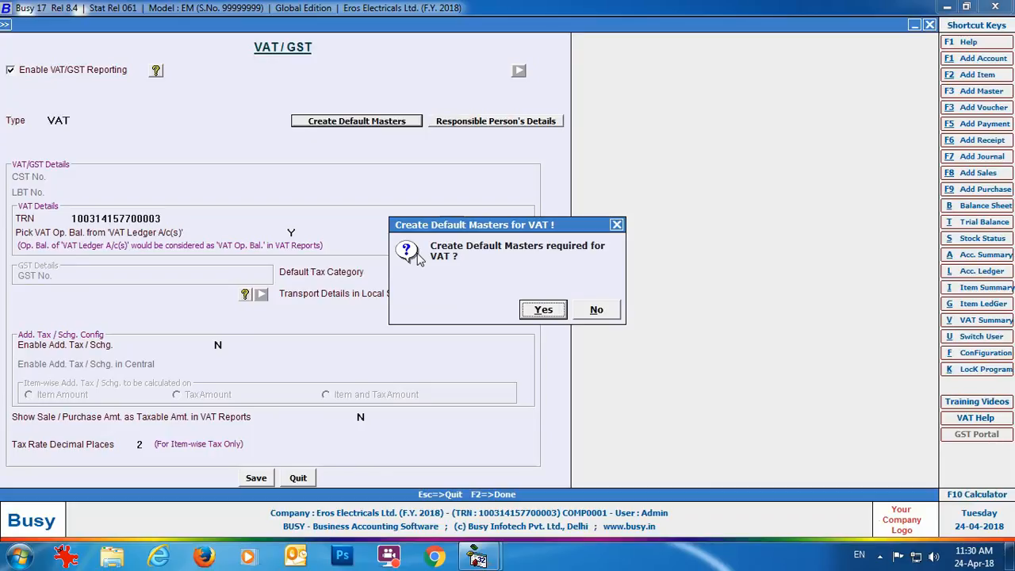
click(617, 225)
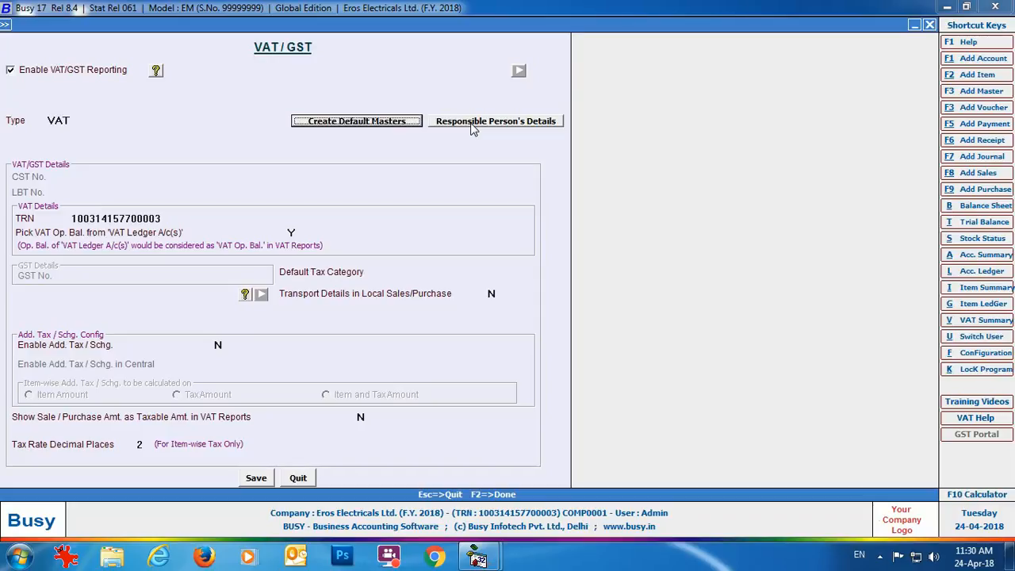
click(471, 129)
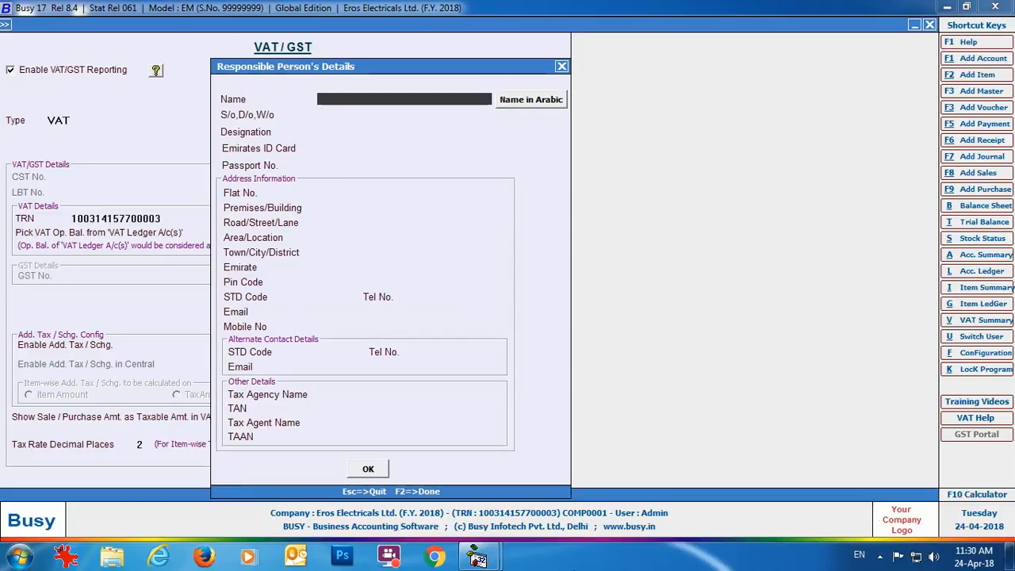
Enter the responsible person's name, including its Arabic spelling.
click(534, 104)
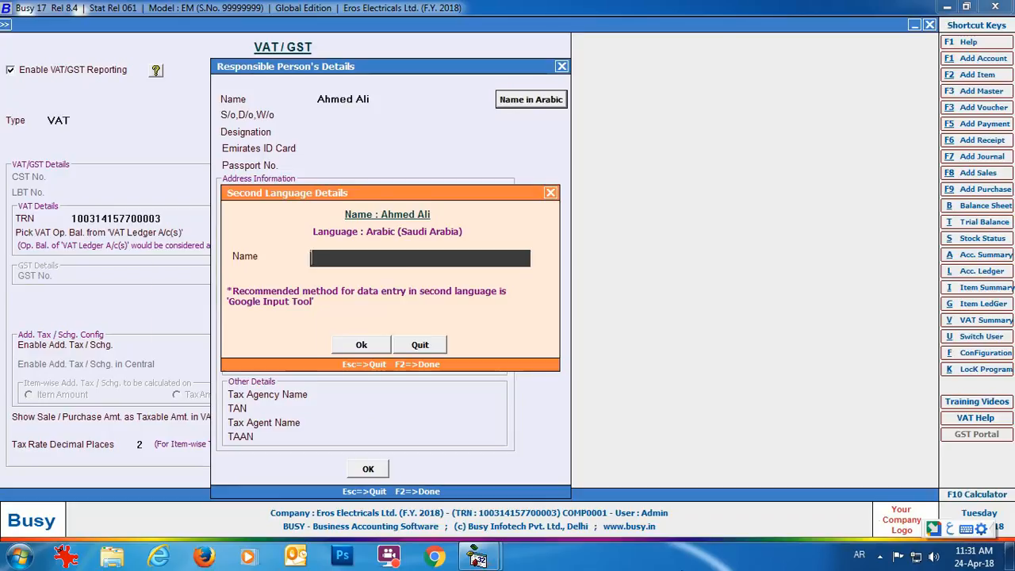
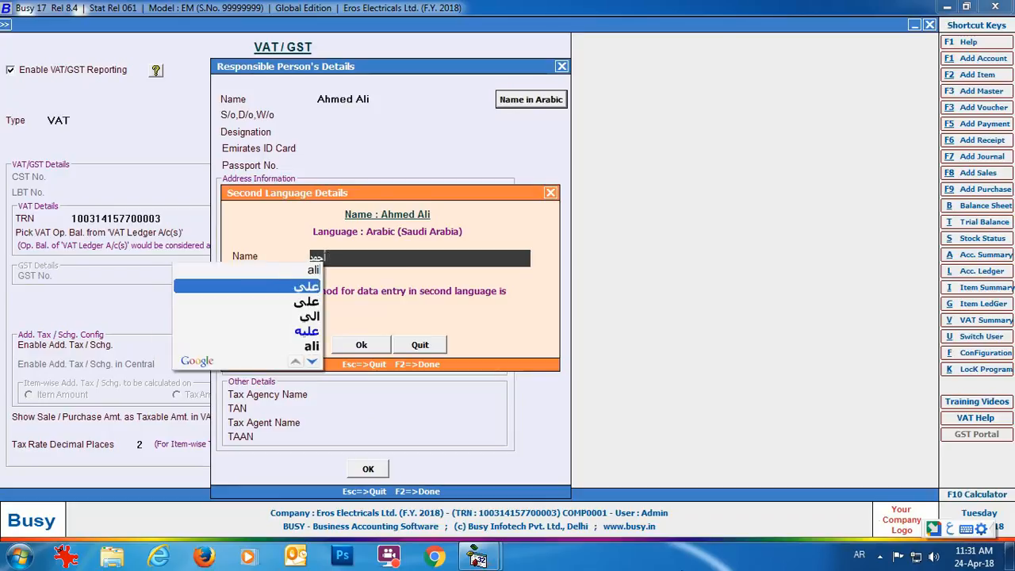
key(Return)
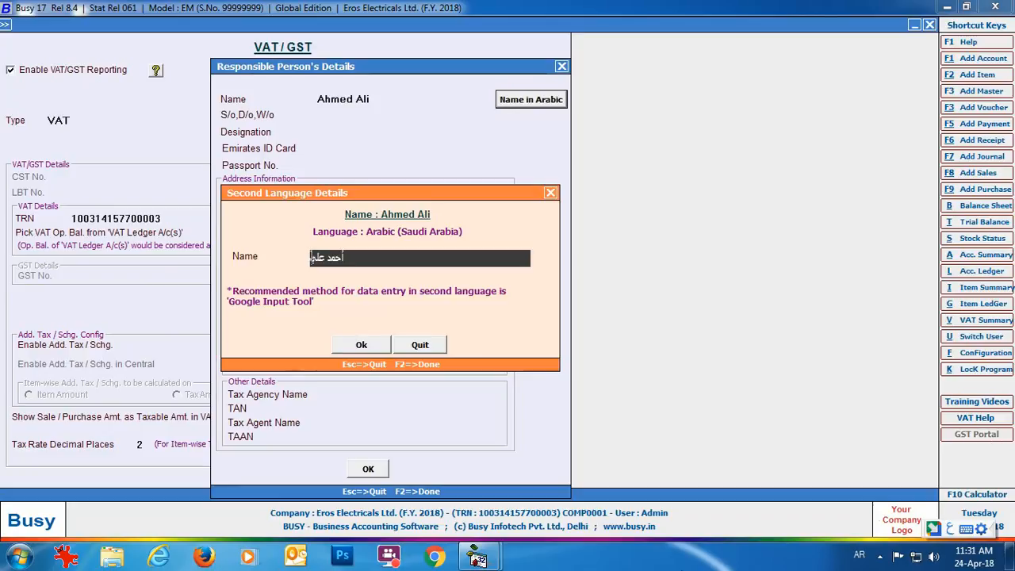
key(F2)
Fill in the next name field, designation 'general manager', Emirates ID and passport number.
key(Return)
text(general mana)
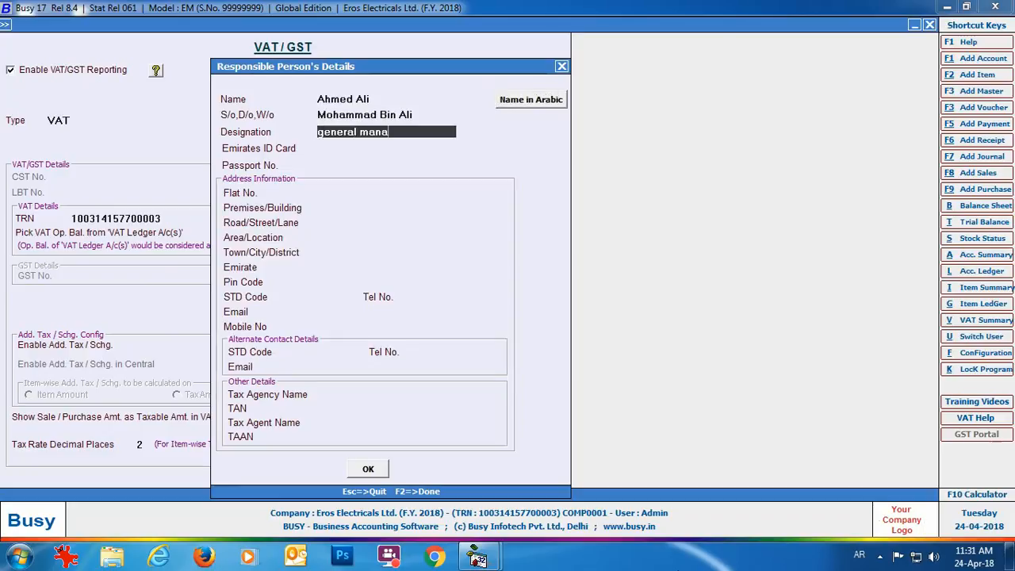
text(ger)
key(Return)
text(XXXXXXX)
key(Return)
text(XXXXXXX)
key(Return)
Enter the person's address details with Dubai as the emirate and the pin code.
key(Return)
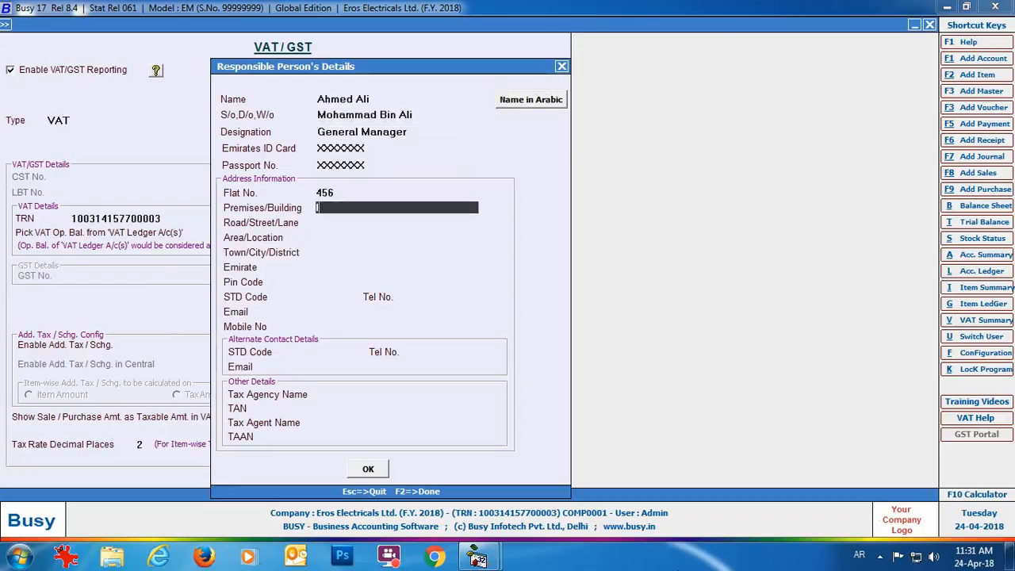
text(ist floor)
key(Return)
key(Return)
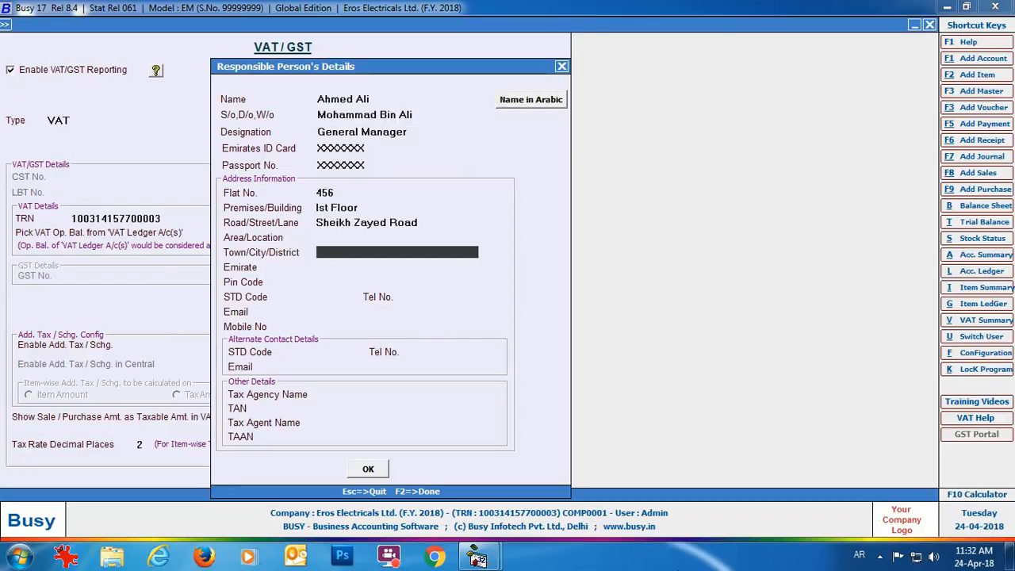
key(Return)
key(Down)
key(Down)
key(Return)
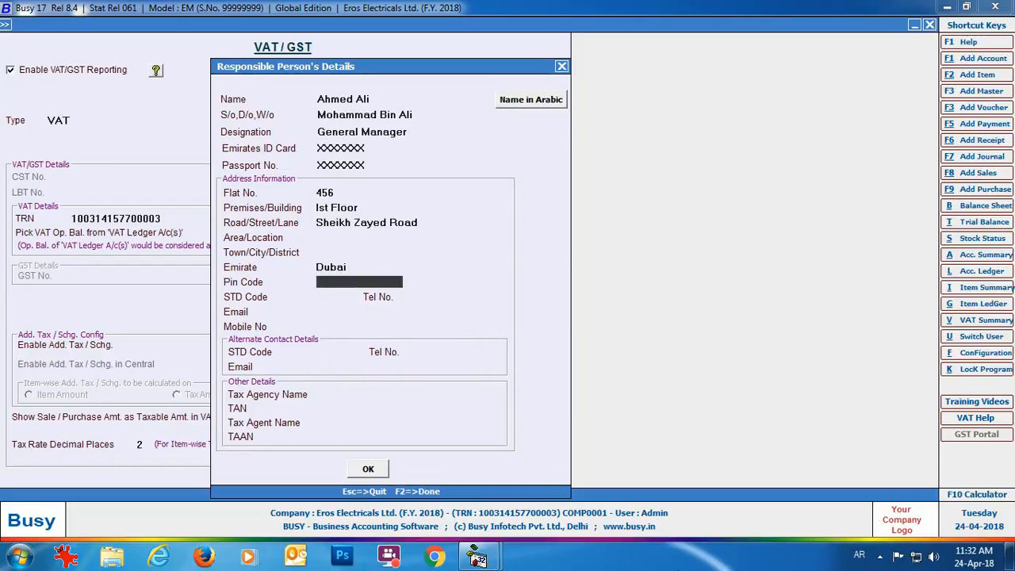
text(XXXX)
Add the mobile number, tax agency 'U.A.E Associates' with TAN, the tax agent and TAAN, then confirm.
key(Return)
key(Return)
key(Return)
key(Return)
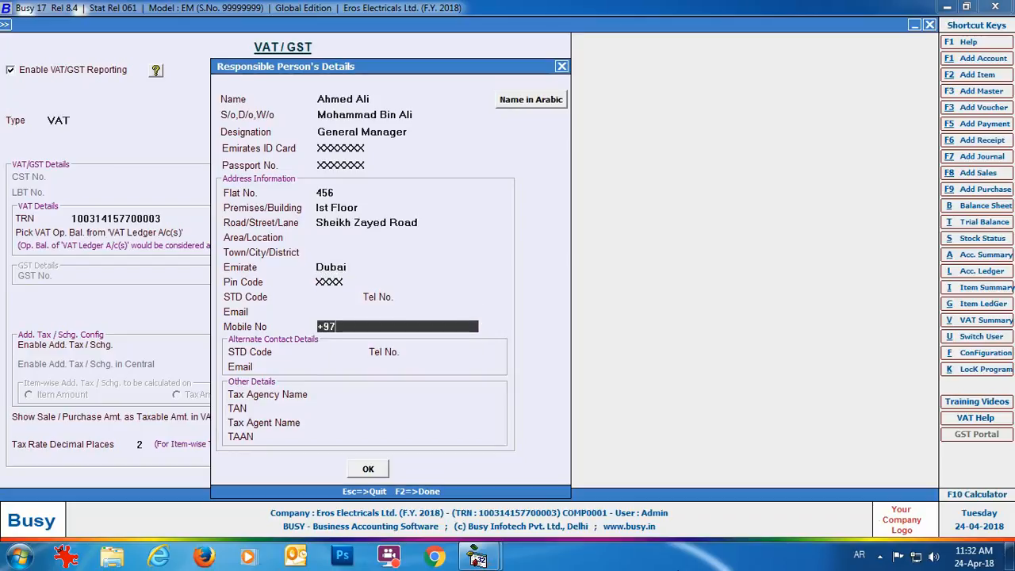
key(Return)
key(Return)
key(Return)
key(Return)
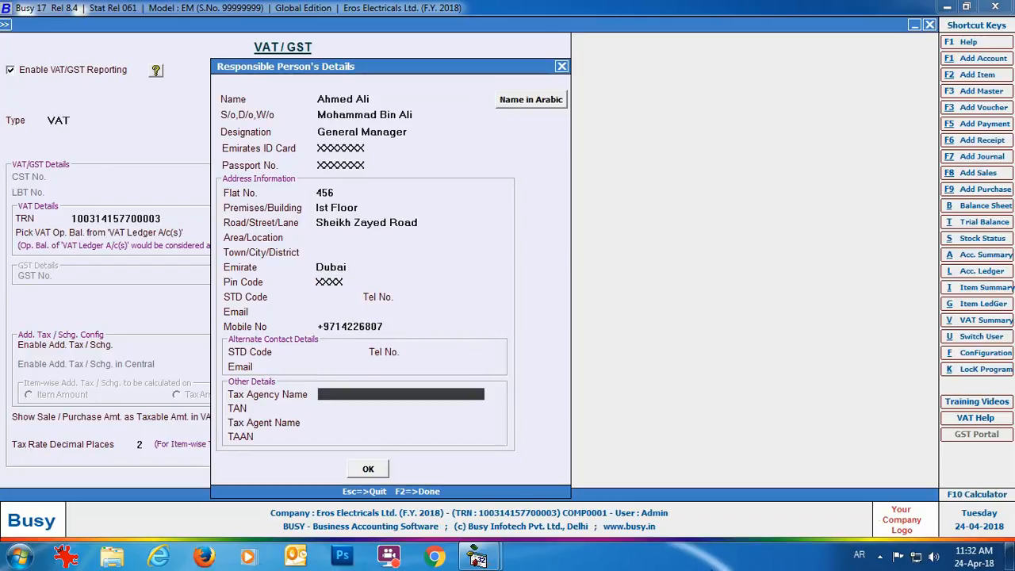
text(U.A.E Associates)
key(Return)
text(XXXXX)
key(Return)
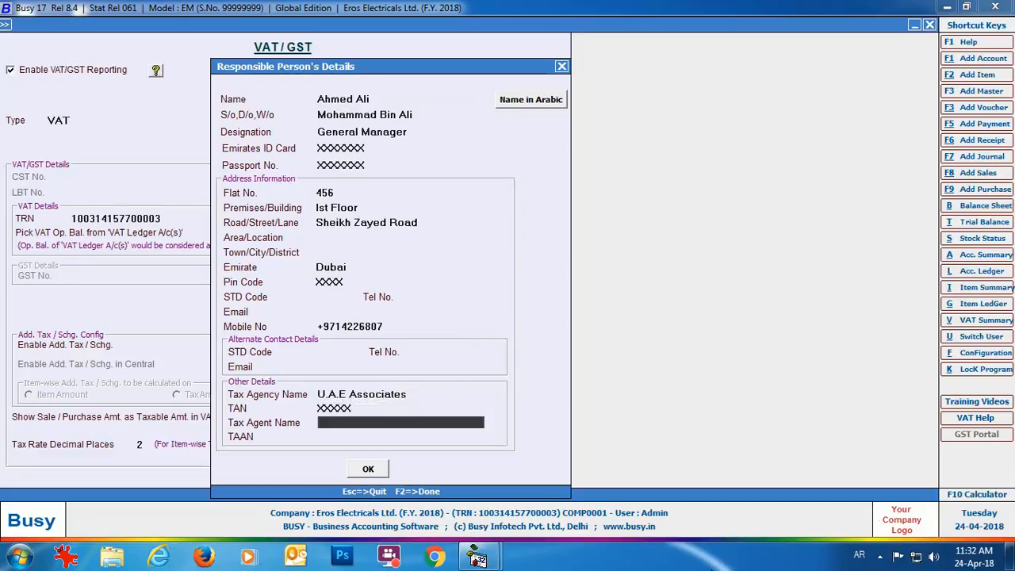
key(Return)
text(XXXXX)
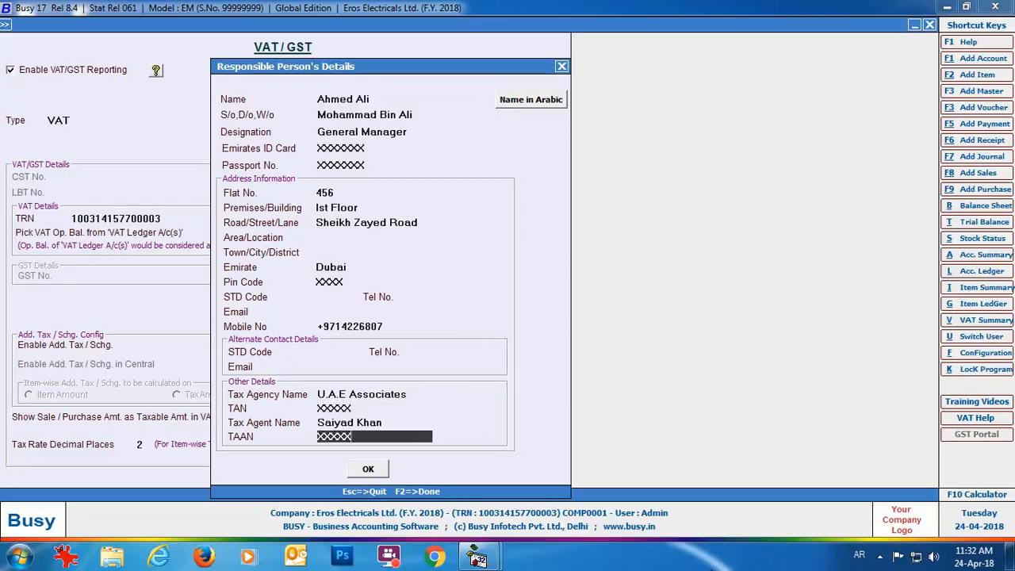
click(366, 470)
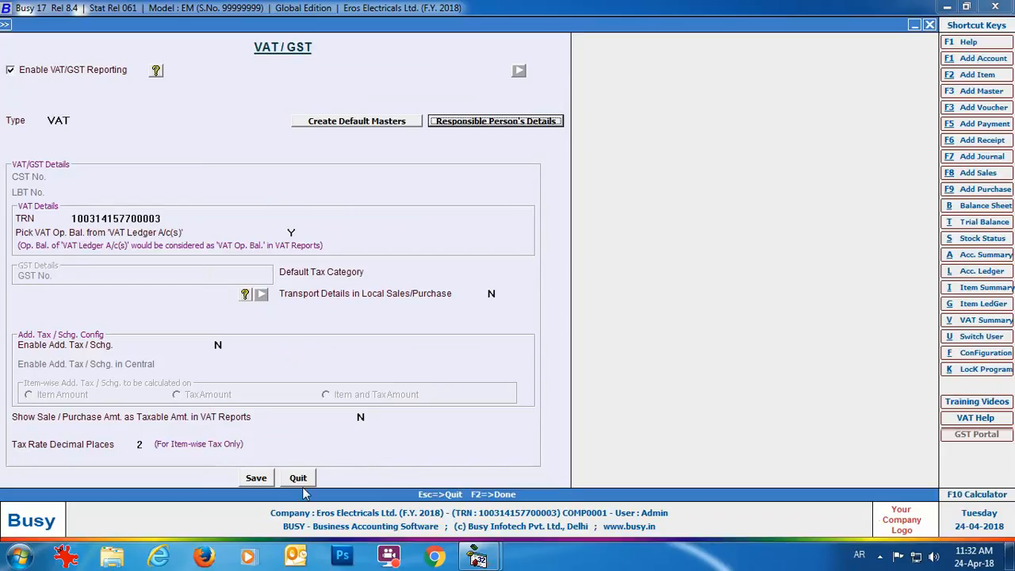
Save the VAT/GST settings, leave Features/Options, and expand Administration > Masters.
click(254, 480)
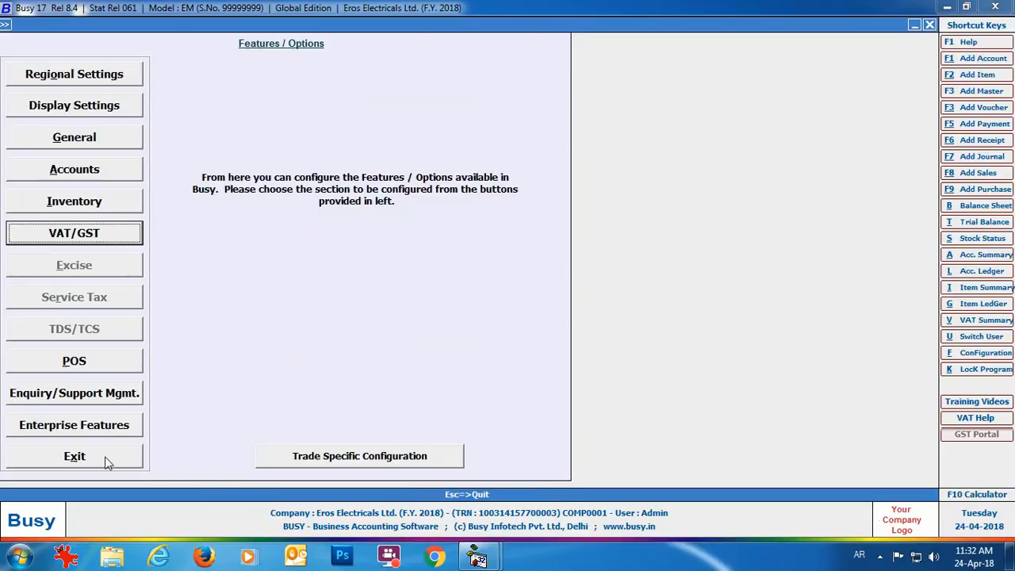
click(97, 458)
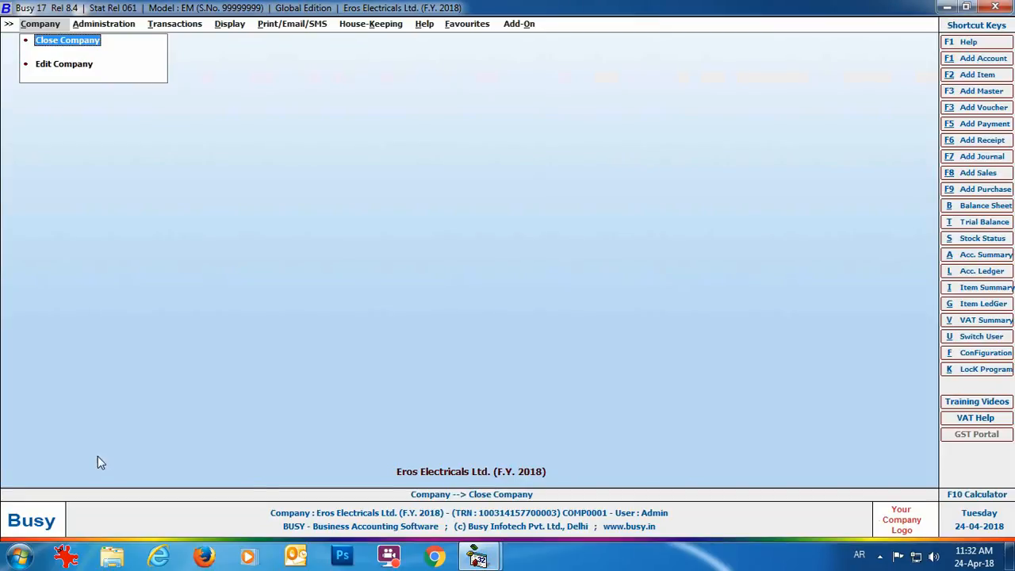
click(117, 26)
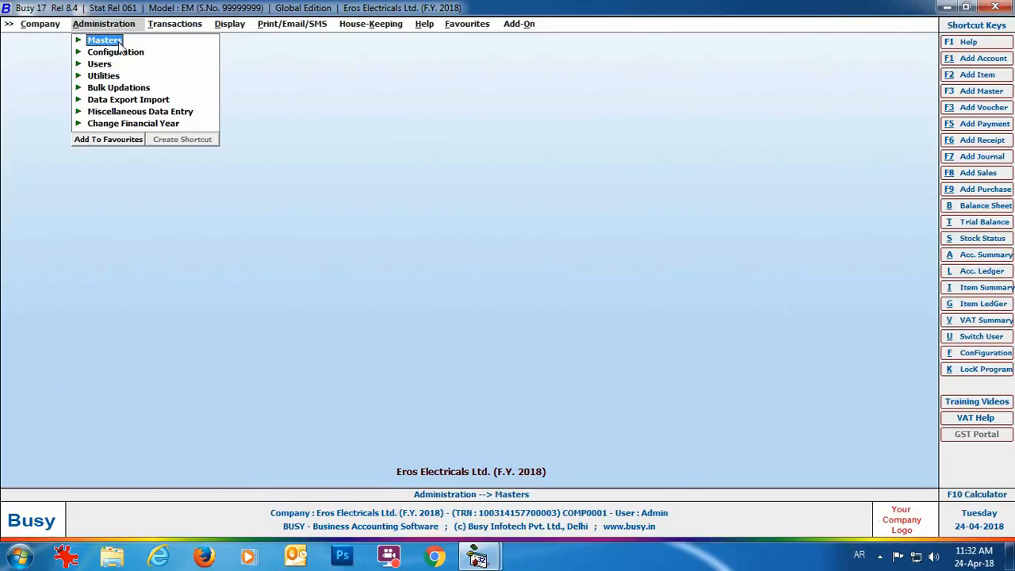
click(120, 43)
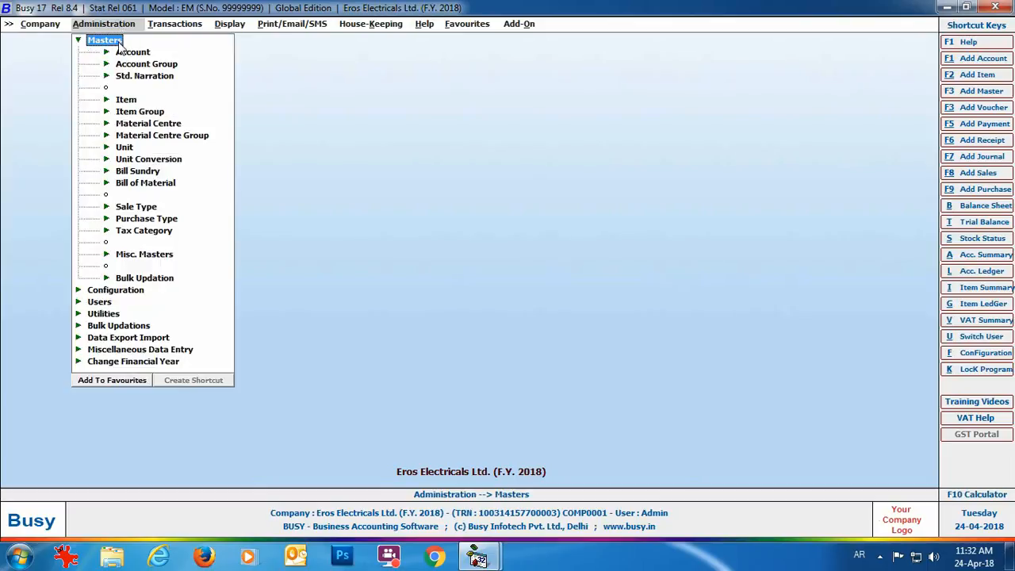
Review the Sale Type list on screen, close it, and start adding a new sale type.
click(148, 209)
click(151, 243)
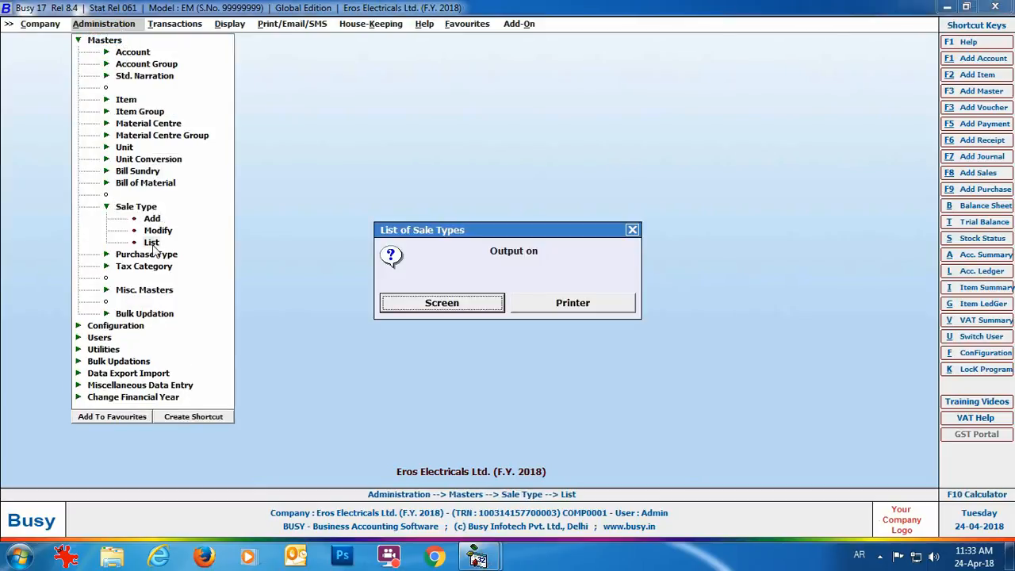
click(483, 310)
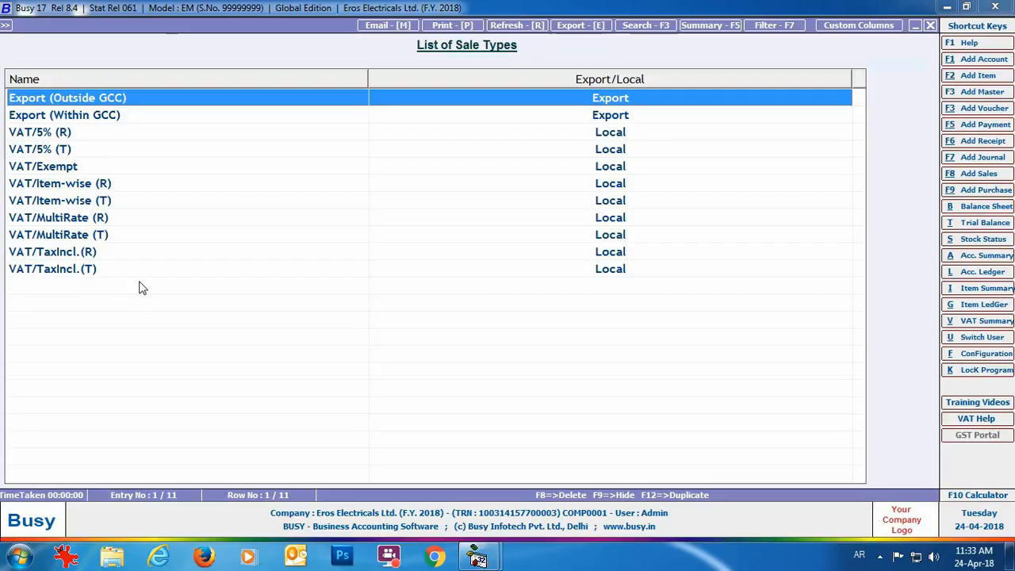
click(930, 26)
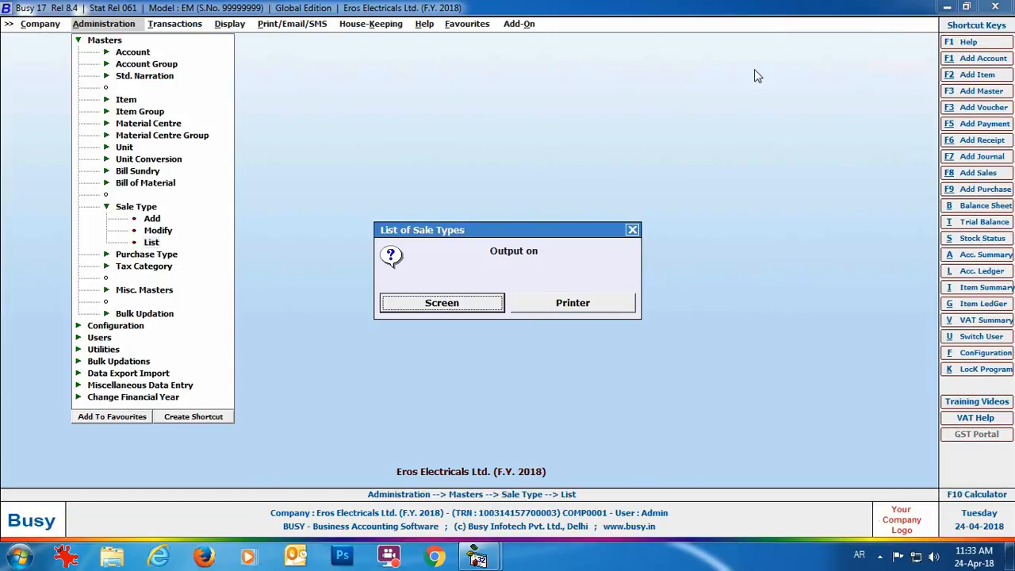
click(632, 230)
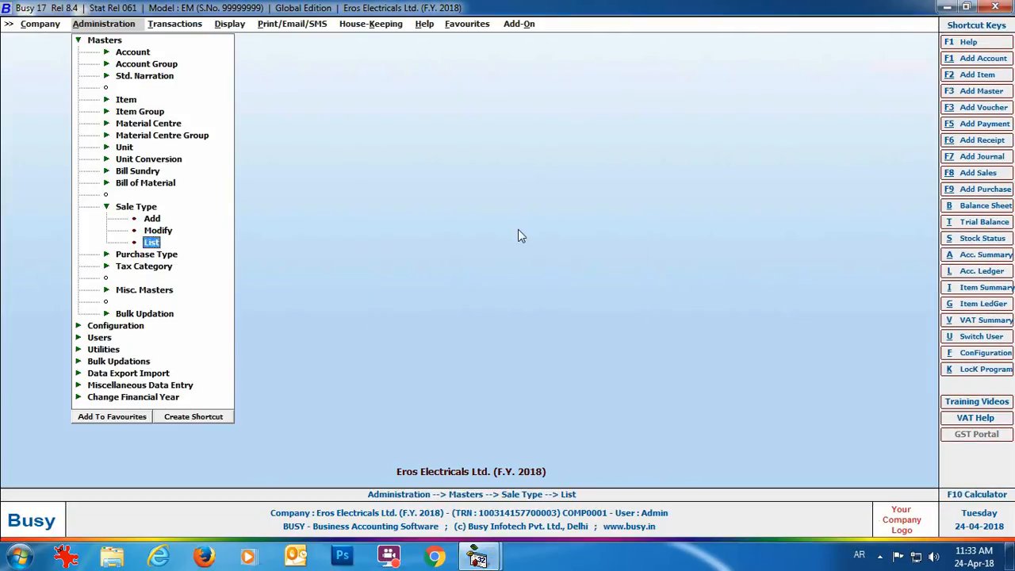
click(151, 219)
Create sale type 'VAT 5%' with Export region and 5% tax, then close the form.
text(VAT 5%)
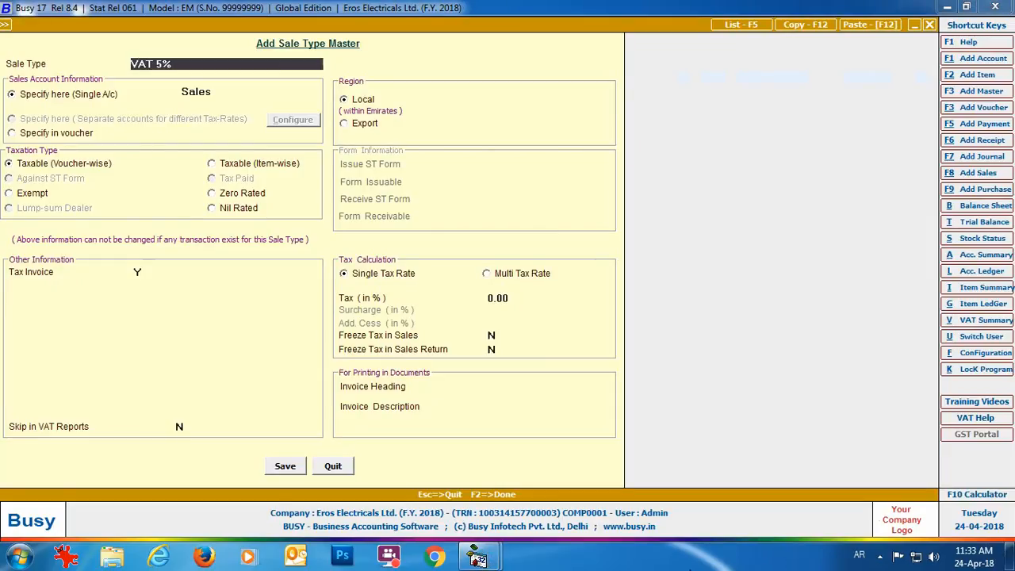
key(Return)
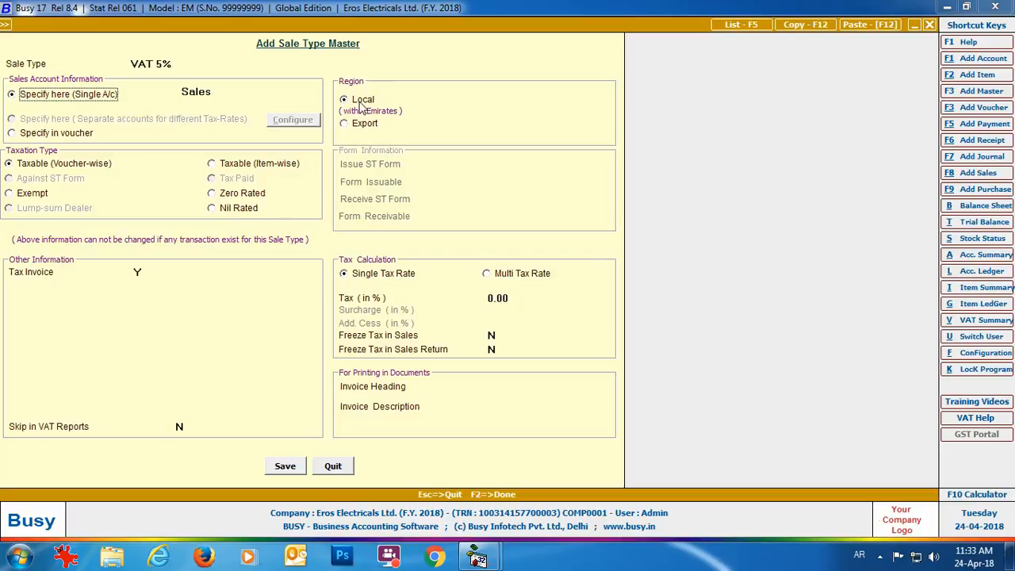
click(346, 124)
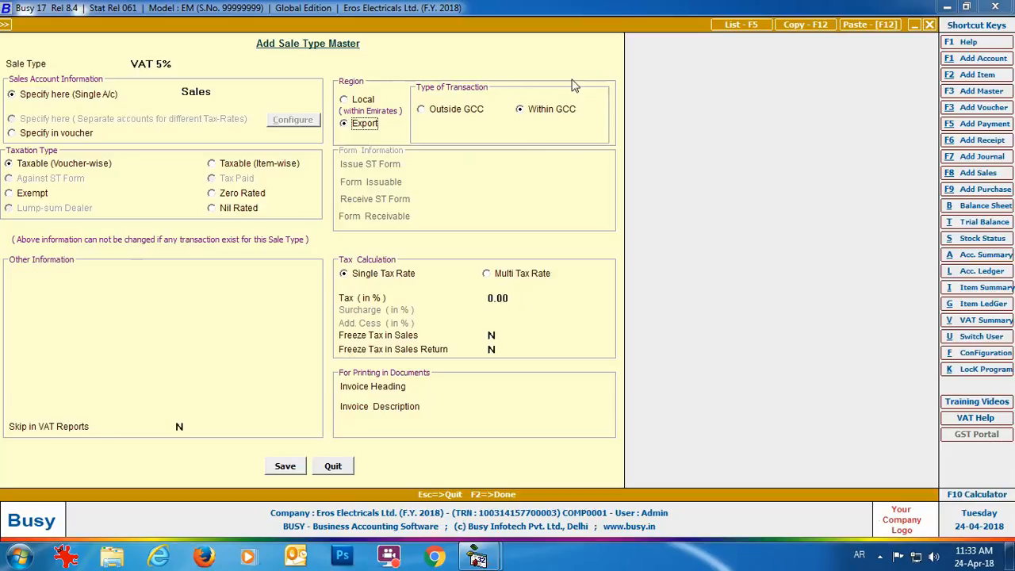
key(Return)
key(Return)
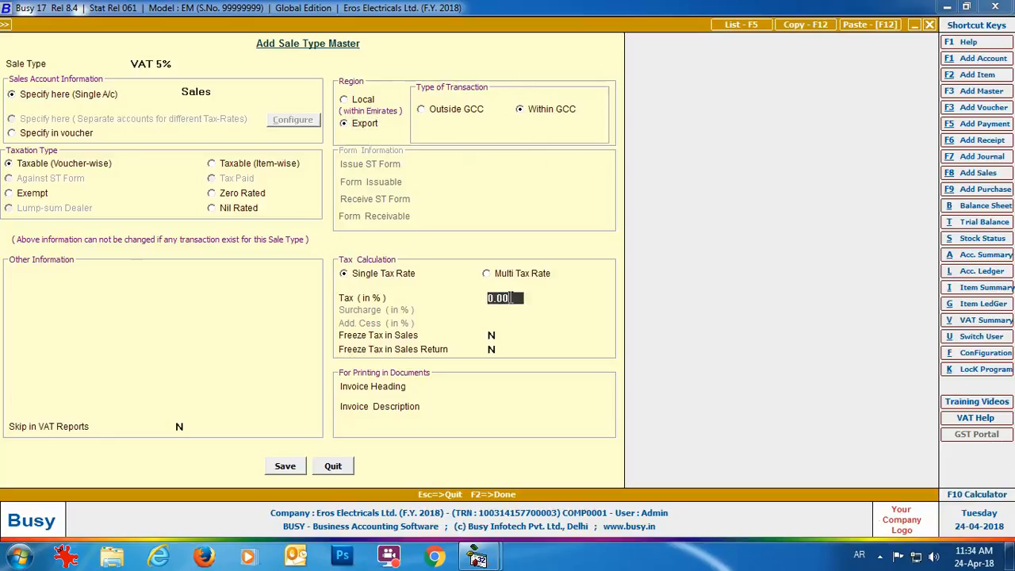
text(5)
key(Return)
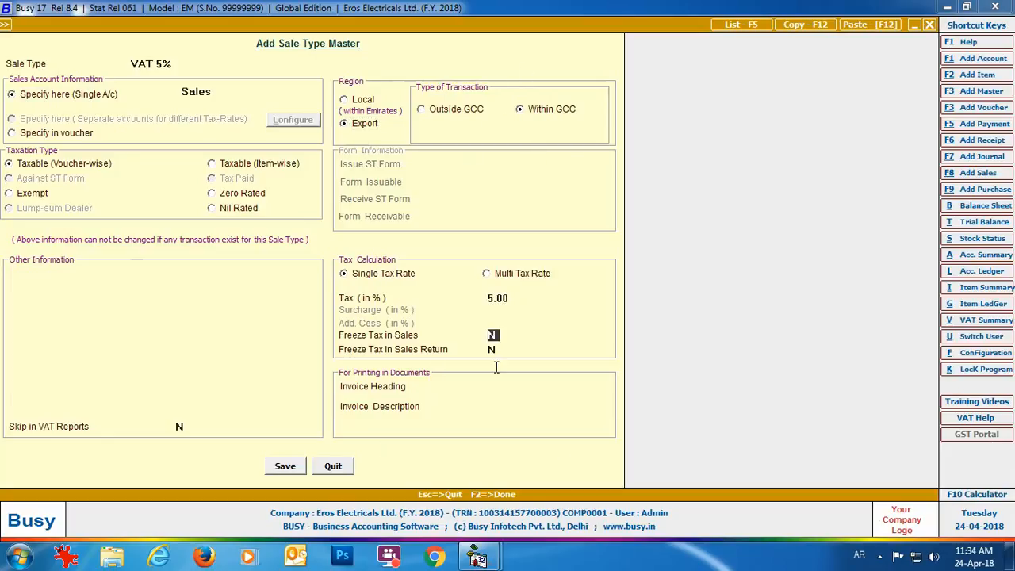
click(338, 466)
Review the Purchase Type list on screen and close it.
click(165, 254)
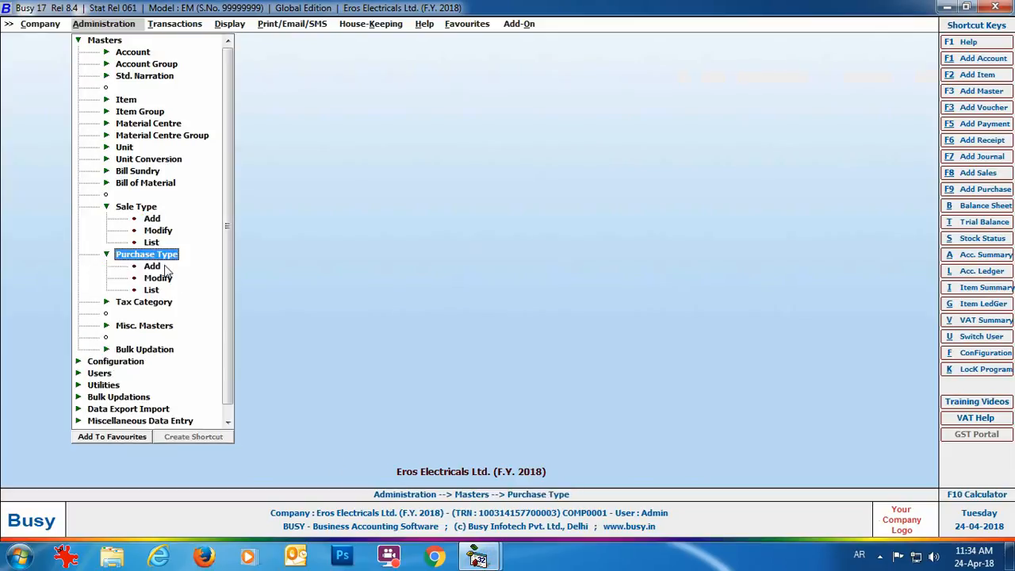
click(161, 294)
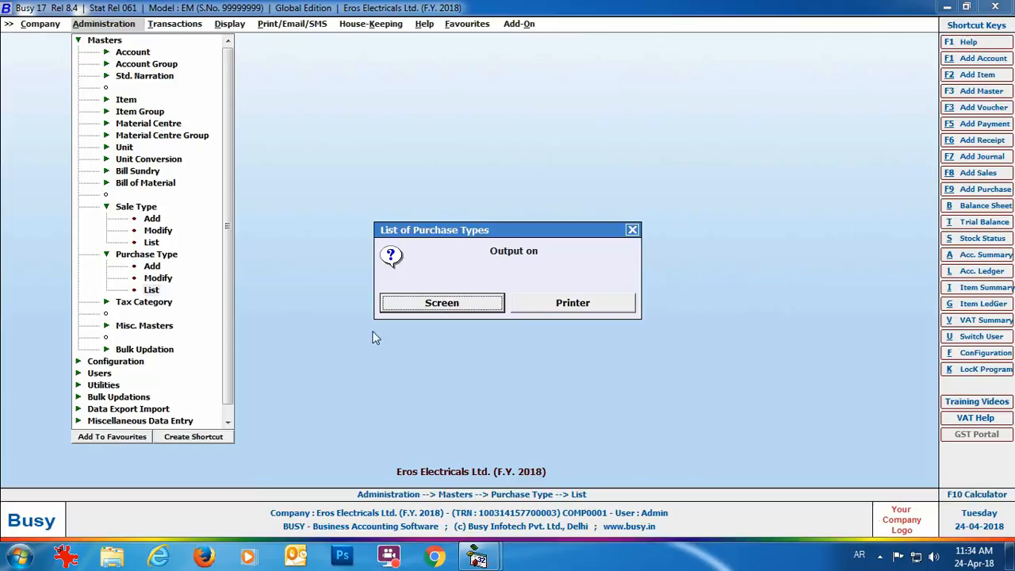
click(396, 311)
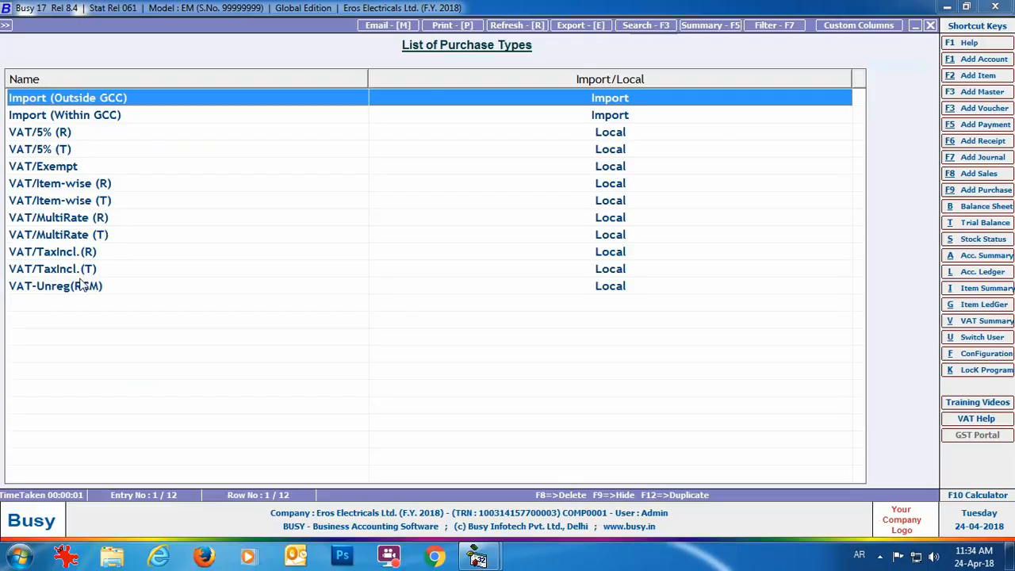
click(931, 27)
click(634, 231)
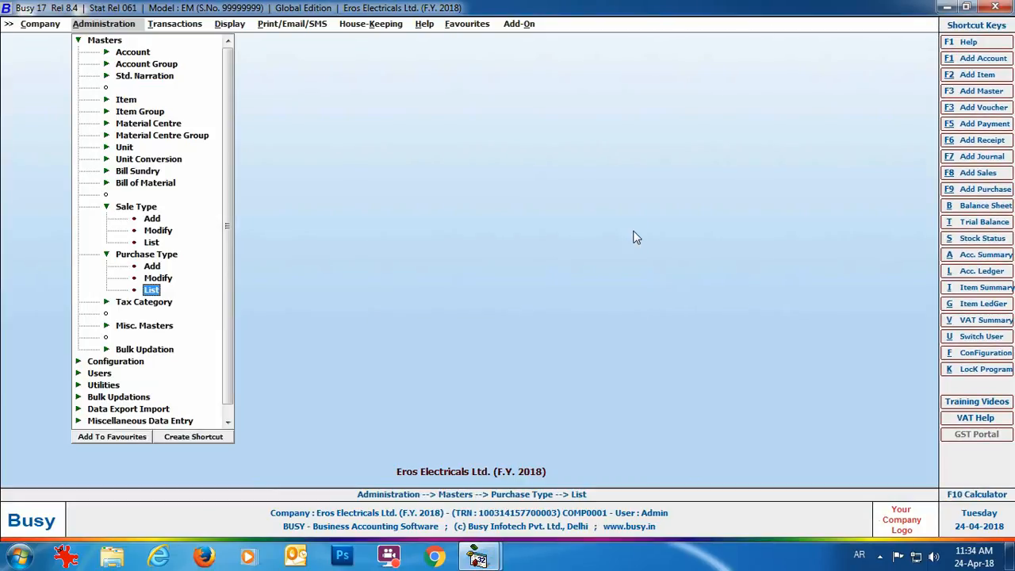
Review the Tax Category list (None, 5%, Exempt) on screen and close it.
click(155, 304)
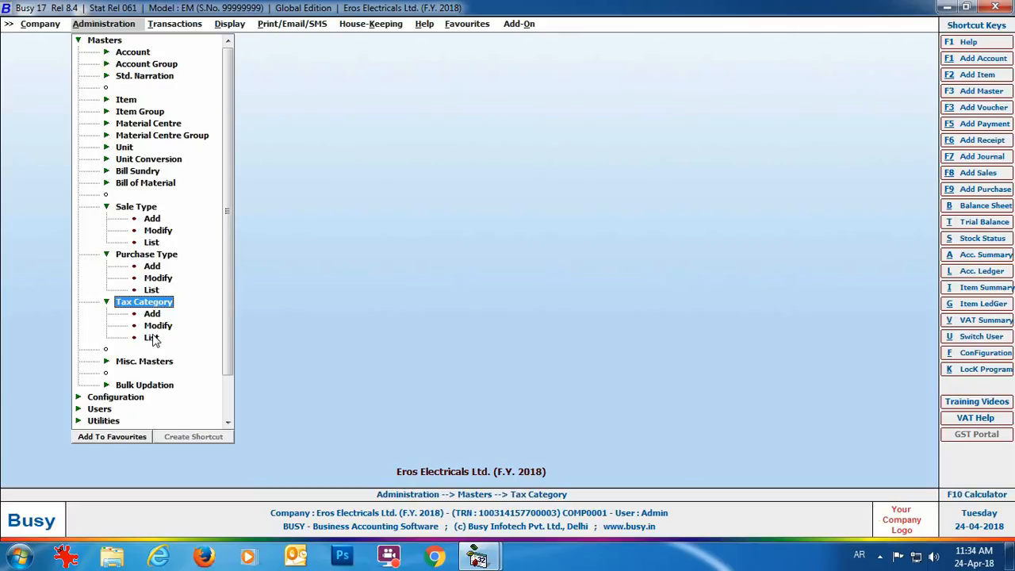
click(153, 339)
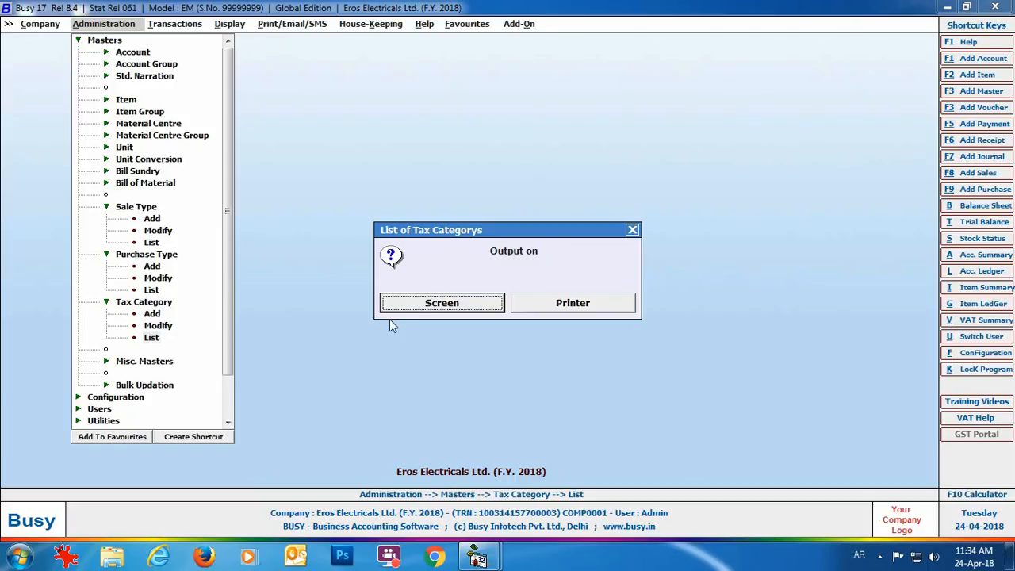
click(424, 308)
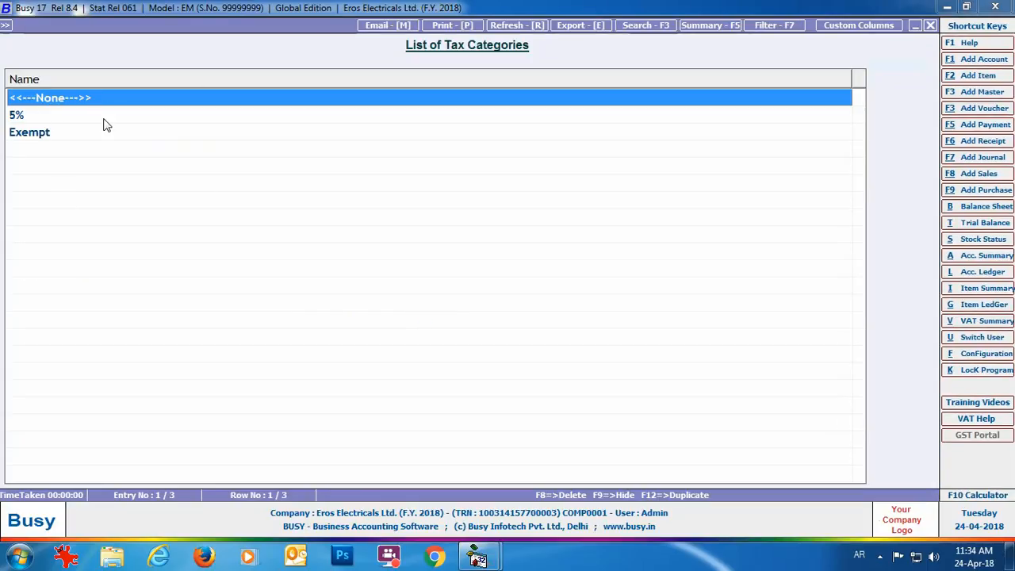
click(931, 28)
click(635, 229)
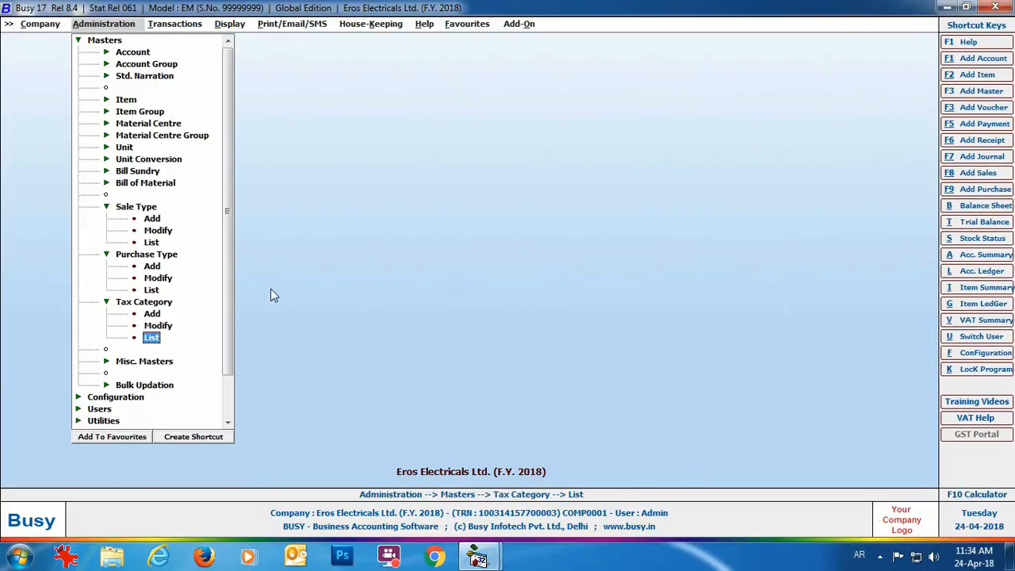
Add tax category 'VAT 5%' of type Goods with a 5% local rate and close the form.
click(156, 314)
text(VAT 5%)
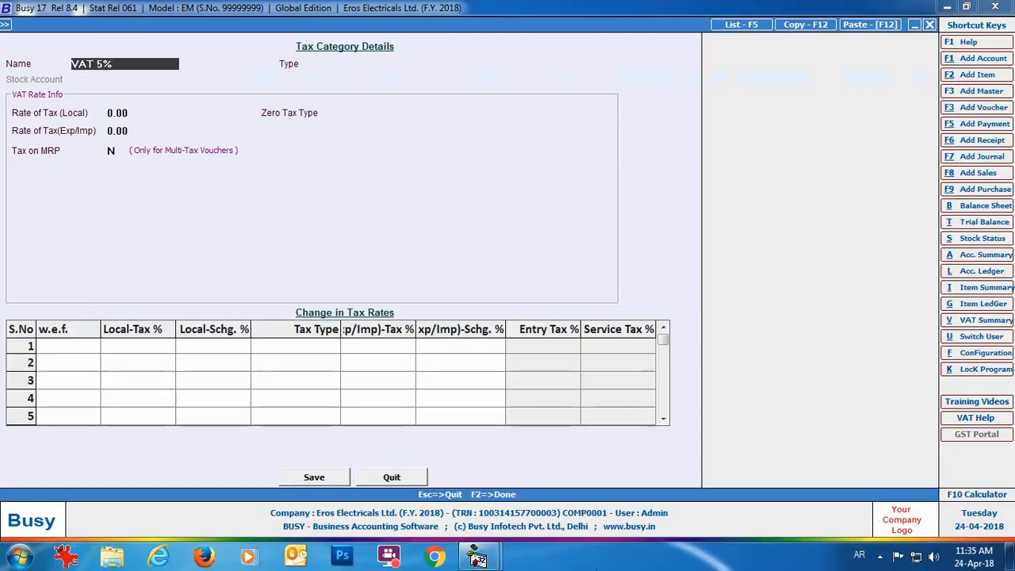
key(Return)
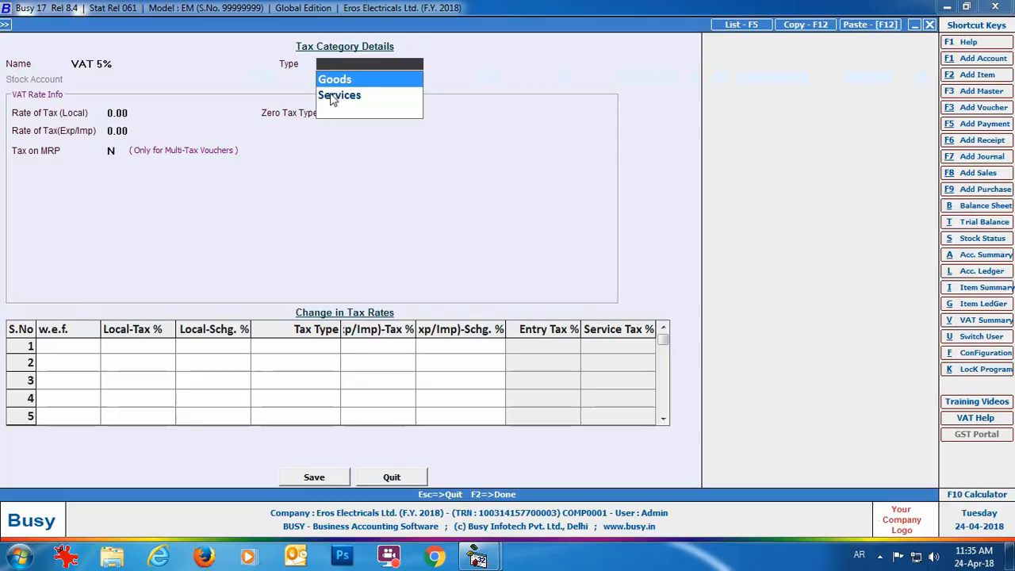
key(Return)
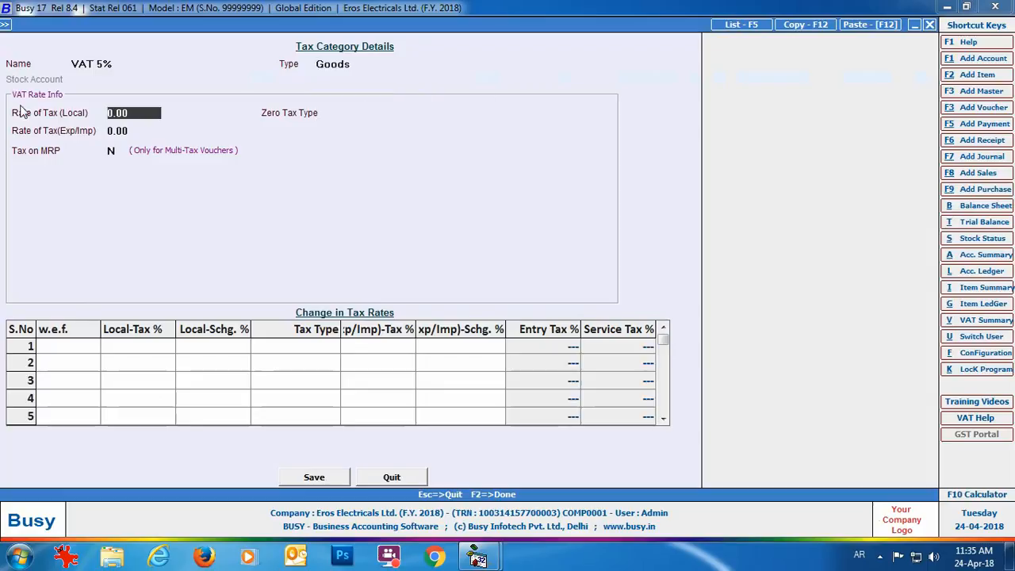
text(5)
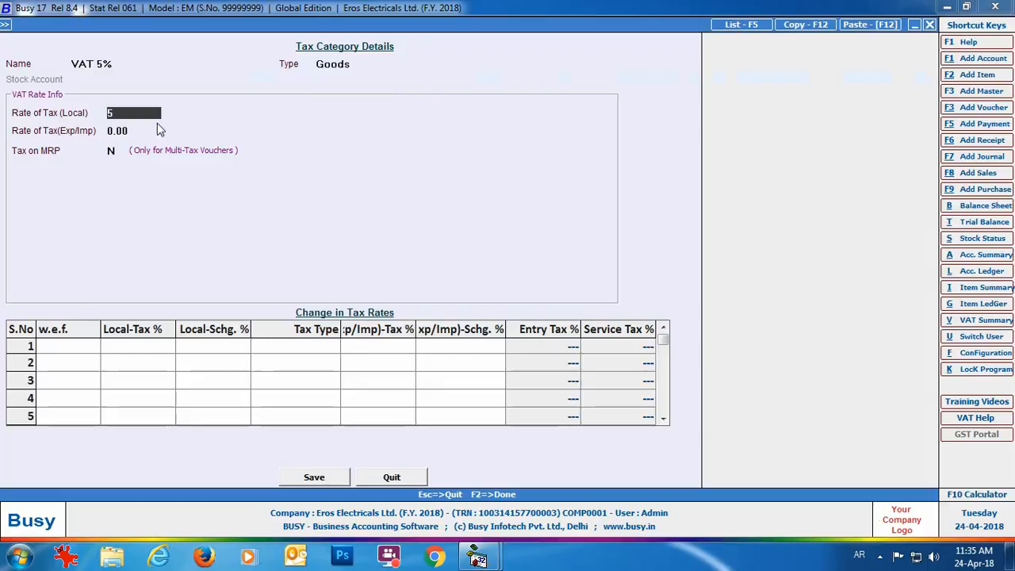
key(Return)
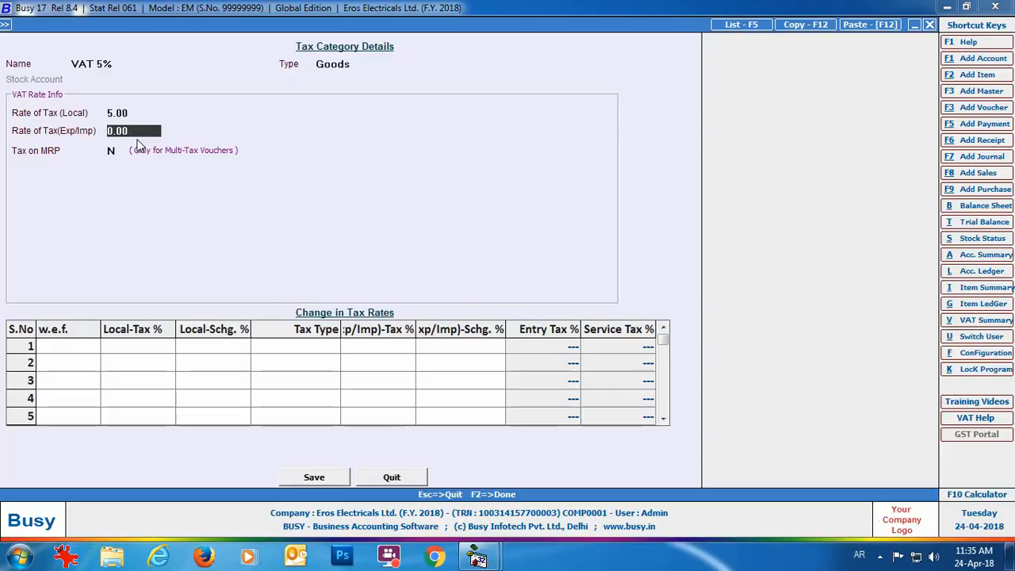
click(388, 477)
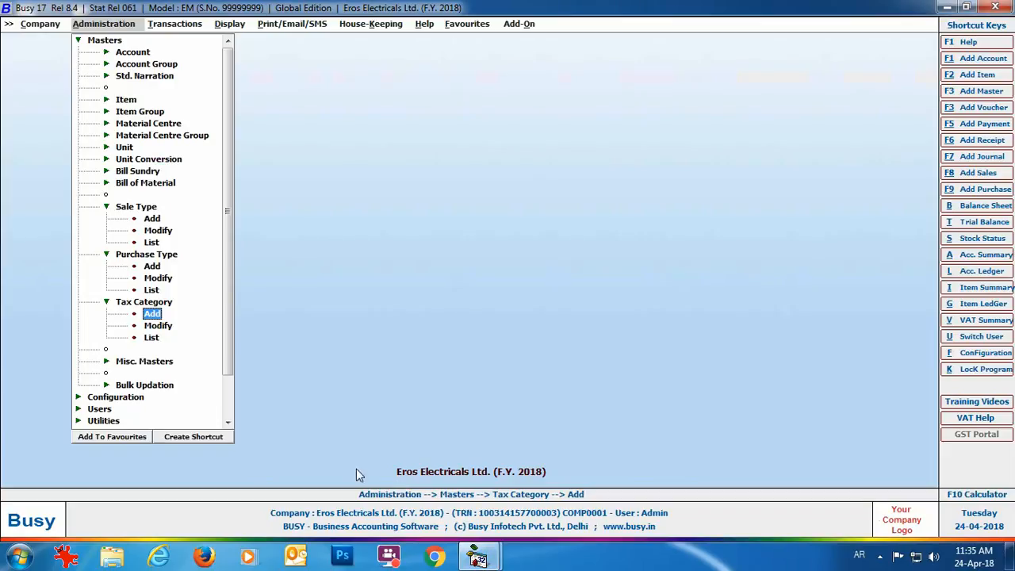
Save customer 'Abdullah Electrronics' under Sundry Debtors with a Dubai address, Registered dealer type and IDs.
double_click(127, 53)
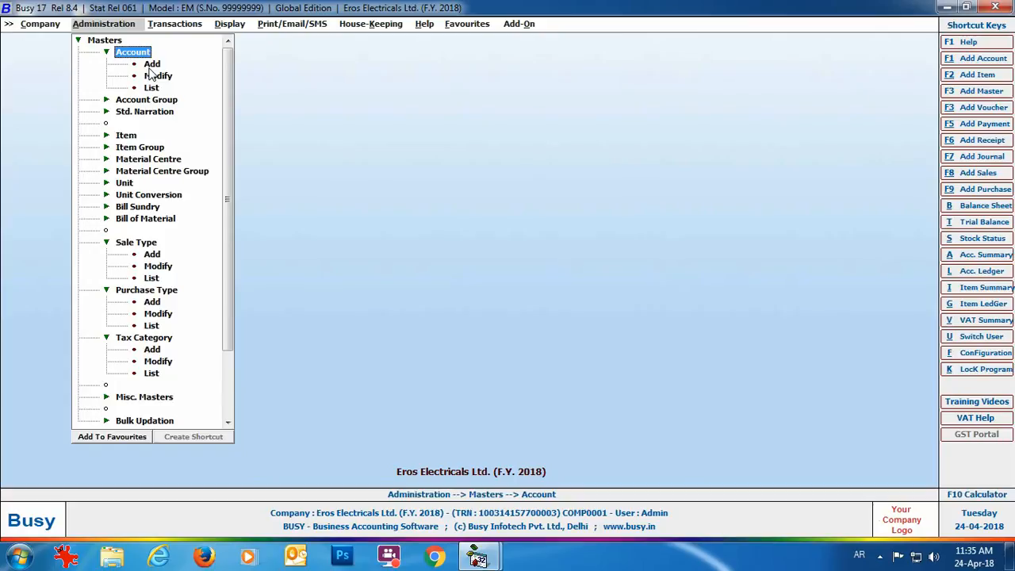
click(147, 69)
text(Abdullah Elect)
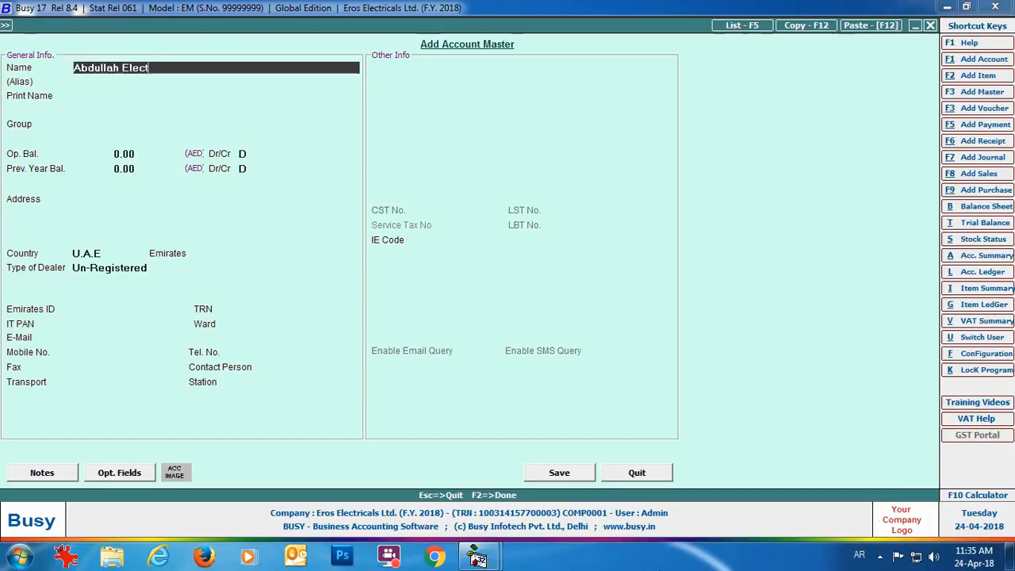
text(rronics)
key(Return)
key(Return)
key(Return)
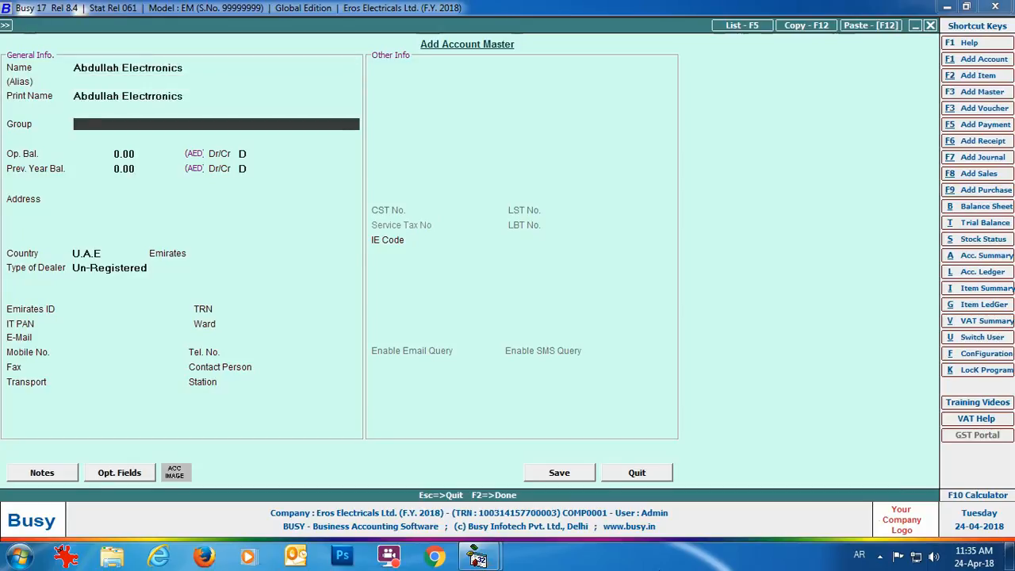
text(deb)
key(Return)
key(Return)
key(Return)
key(Return)
key(Return)
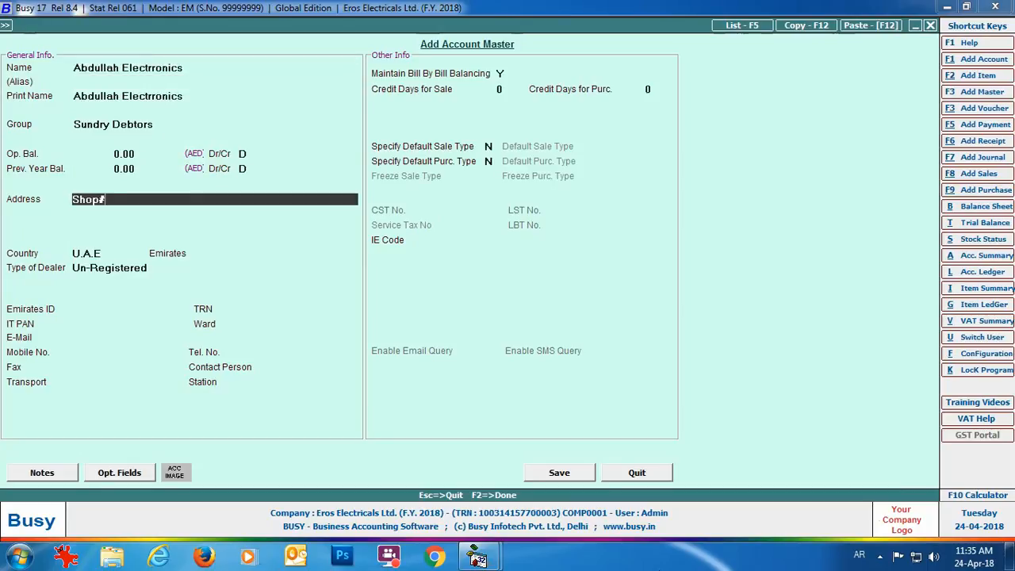
key(Return)
text(Emirates Trade Centre)
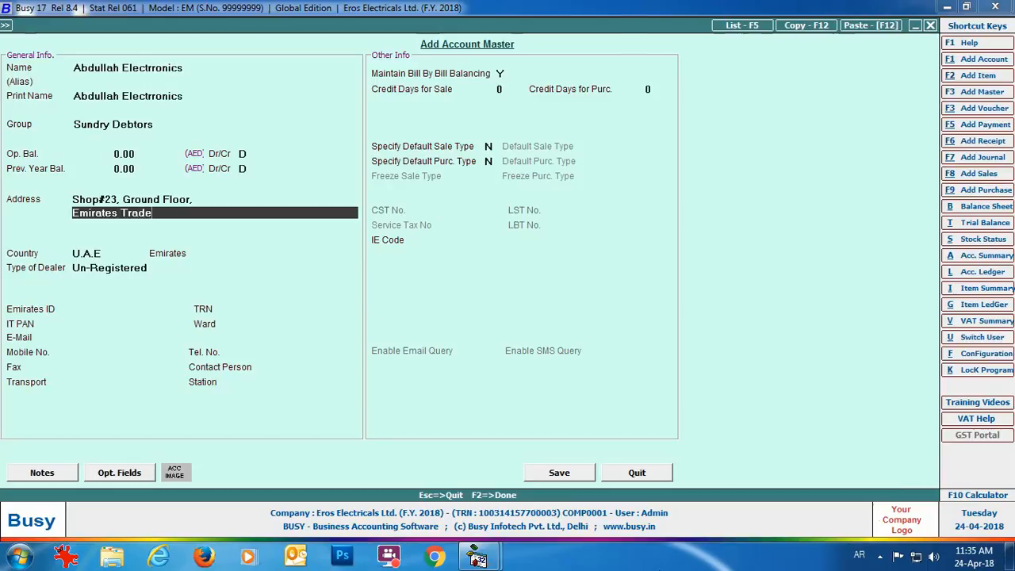
key(Return)
text(Dubai)
key(Return)
key(Return)
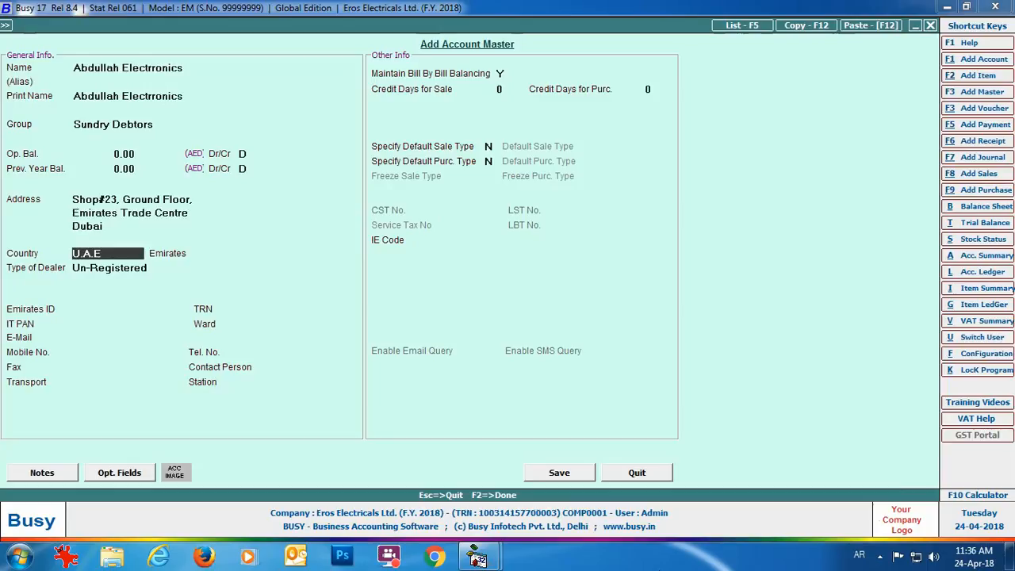
key(Return)
key(Return)
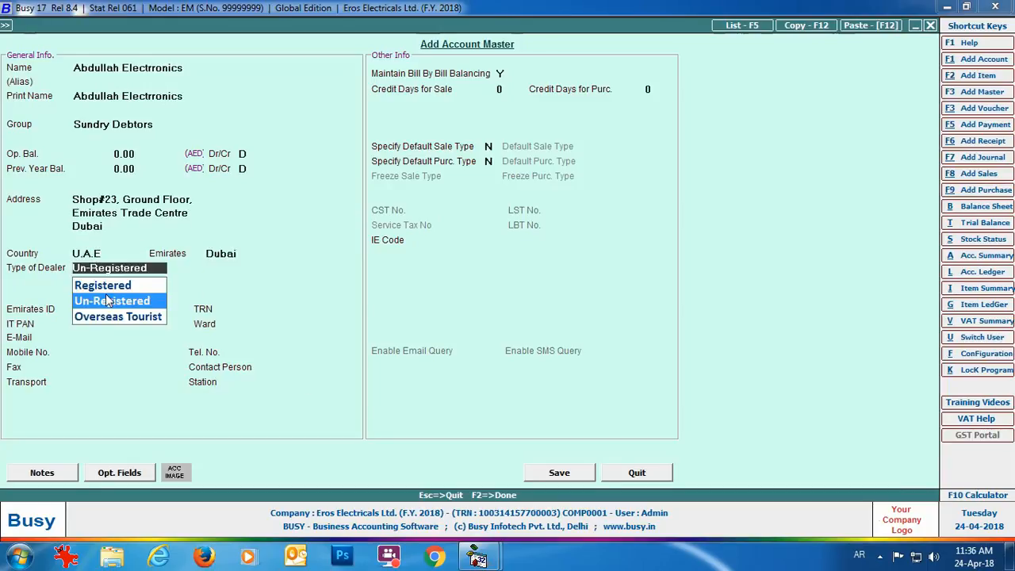
key(Up)
key(Return)
text(xxxxxxx)
key(Return)
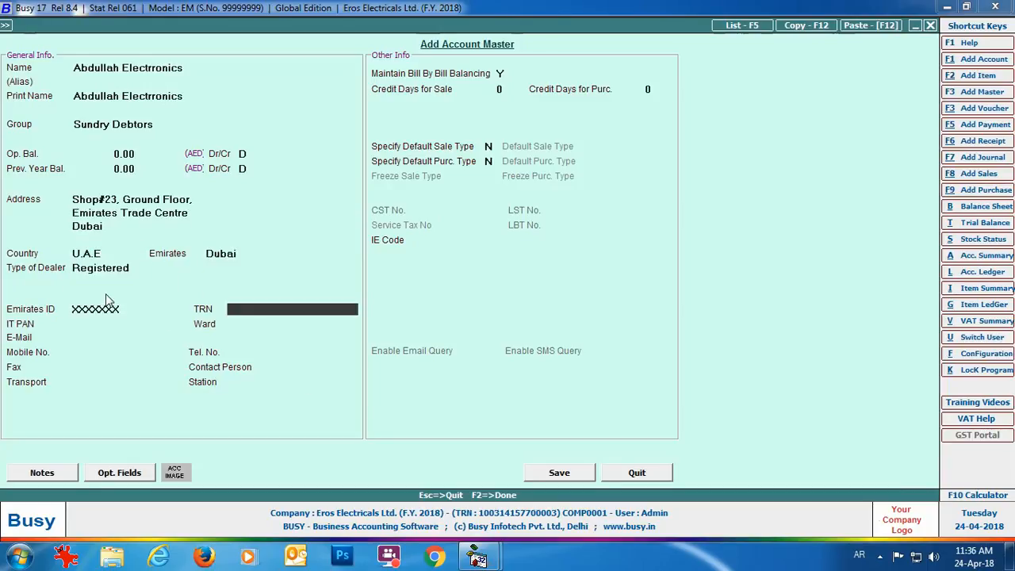
text(xxxxxxx)
click(562, 480)
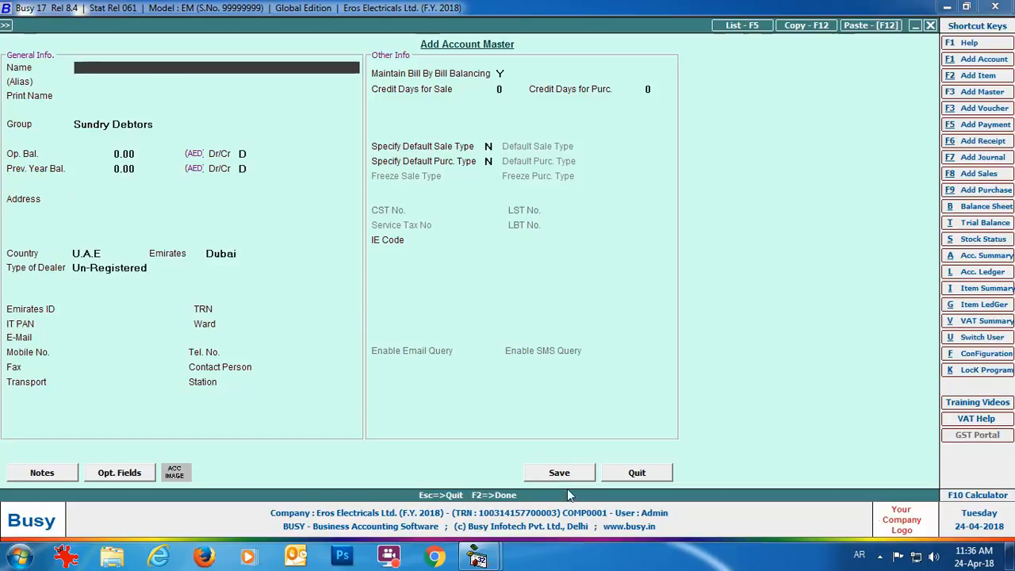
Save supplier 'Zayed Electronics' under Sundry Creditors with a Dubai address, Registered dealer type and IDs.
text(Zayed Electronics)
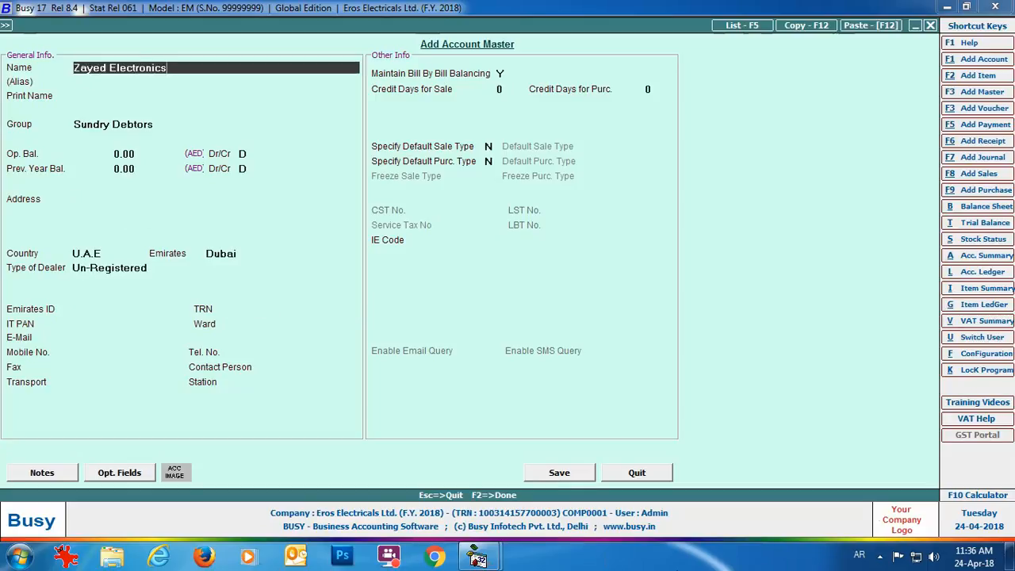
key(Return)
key(Return)
key(Return)
text(cred)
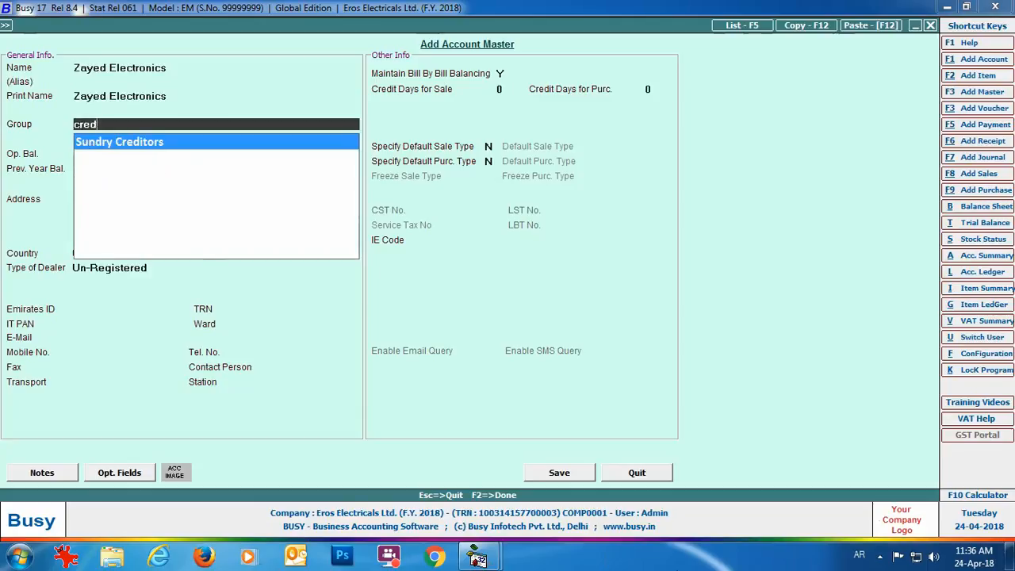
key(Return)
key(Return)
key(Return)
key(Return)
key(Return)
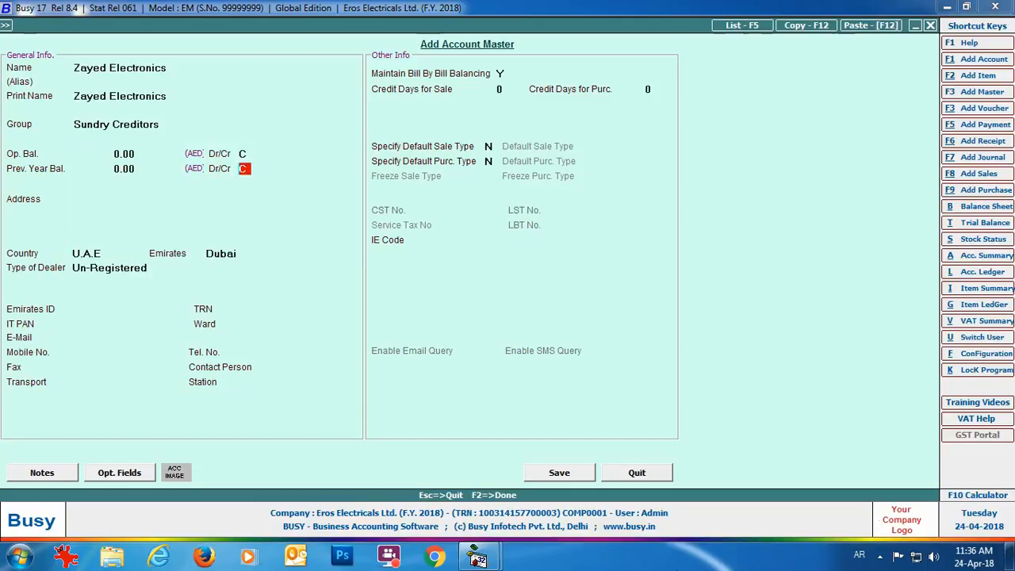
key(Return)
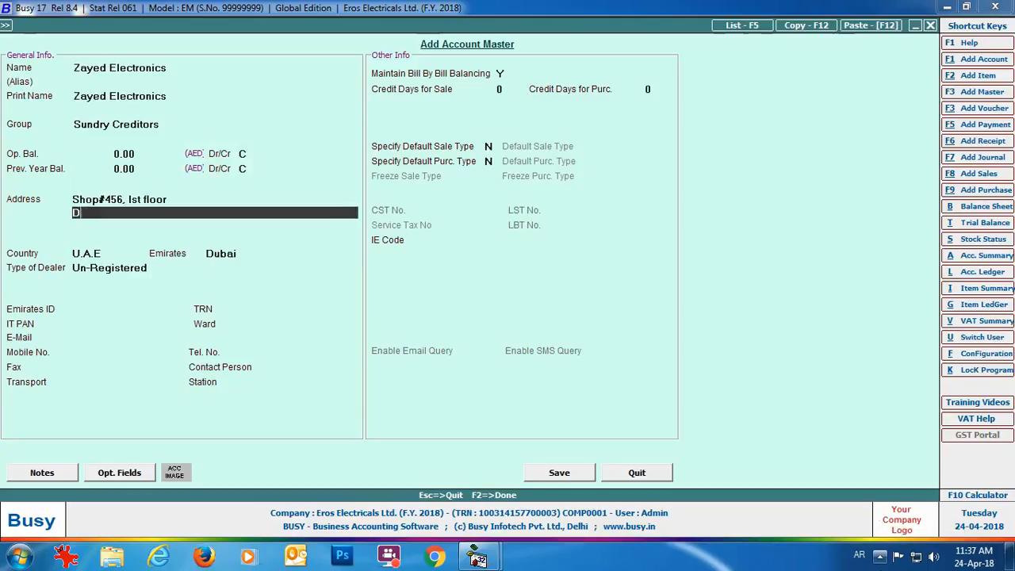
text(DEC Tower)
key(Return)
text(Dubai)
key(Return)
key(Return)
key(Return)
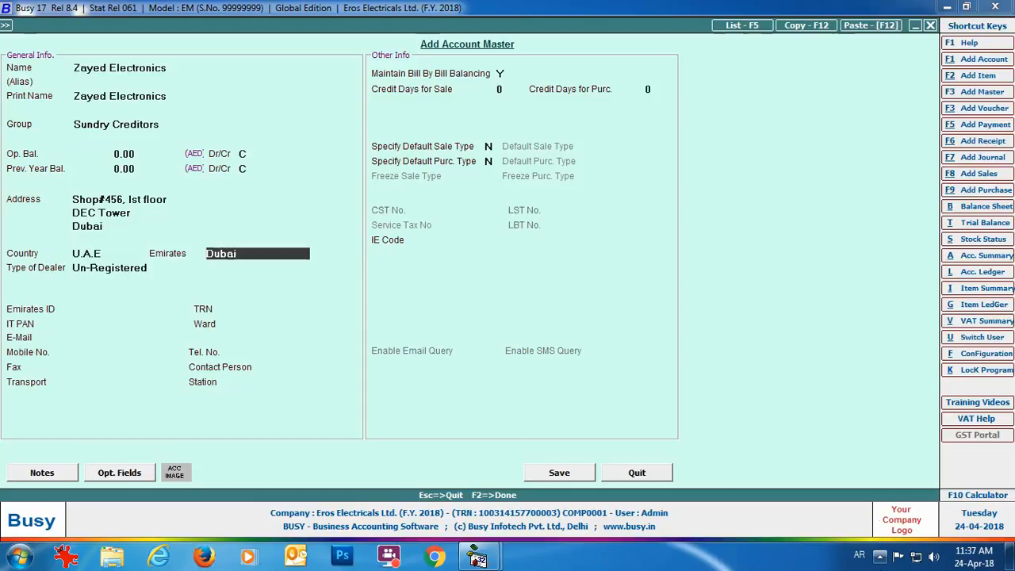
key(Return)
key(Up)
key(Return)
text(XXXXXXX)
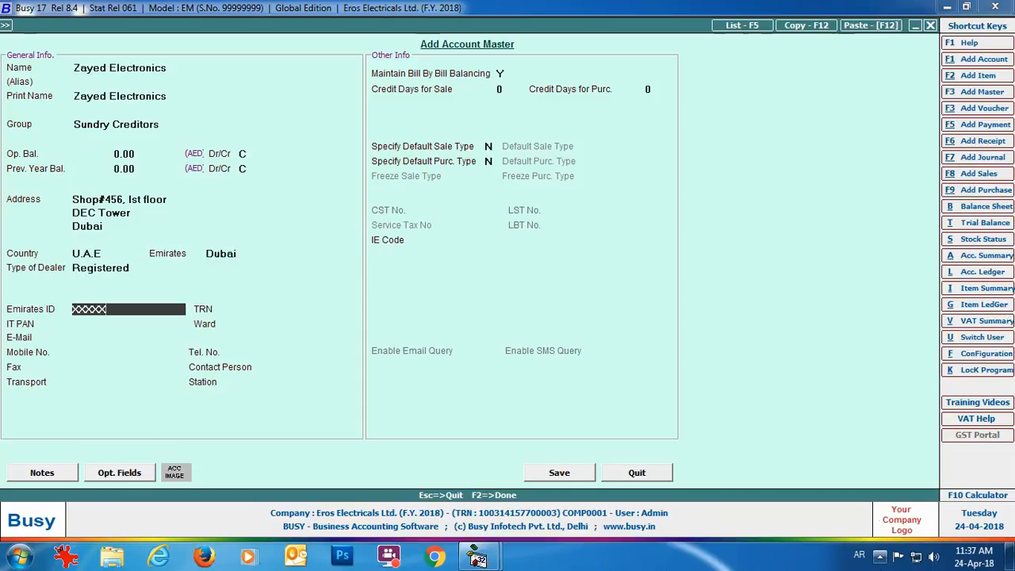
key(Return)
text(XXXXXXXX)
click(559, 473)
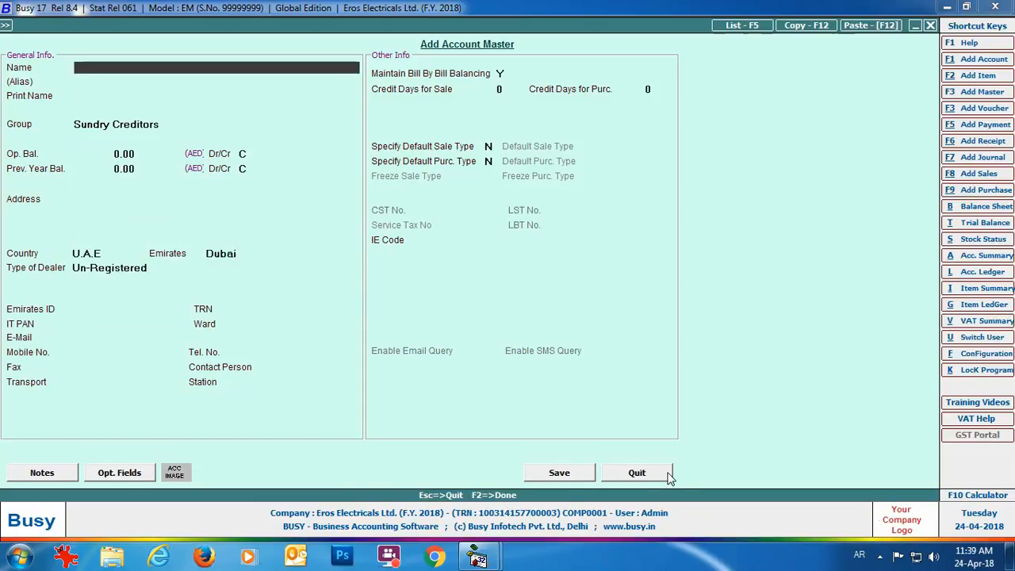
click(658, 475)
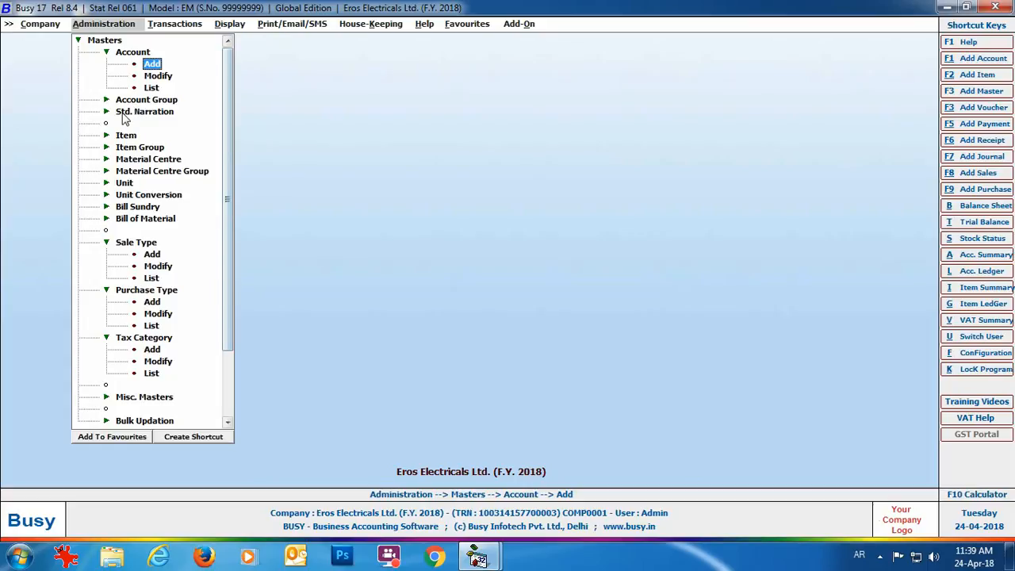
Start a new item named Sony Bravia 32" LED T.V.
click(127, 137)
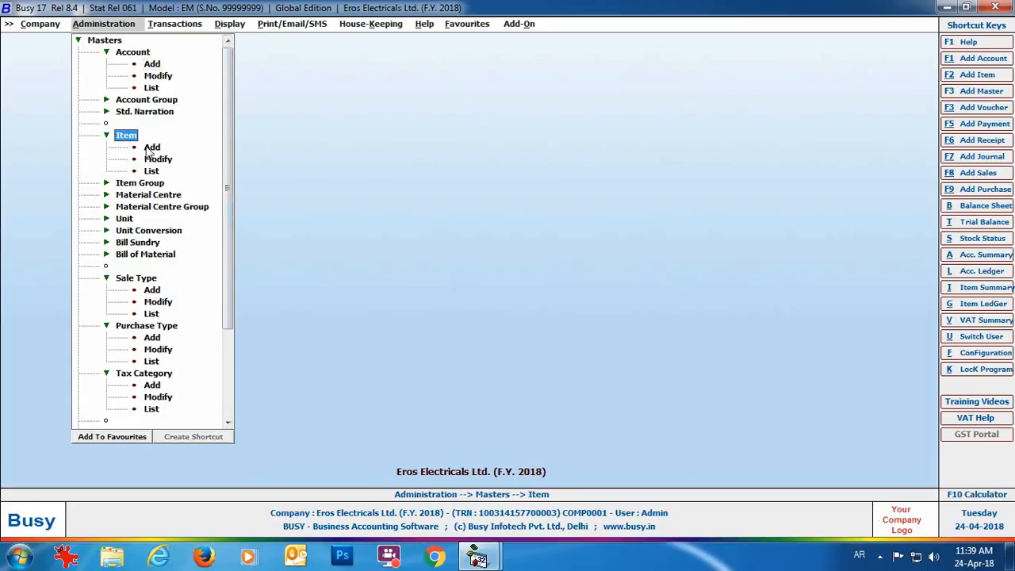
click(152, 148)
text(Sony Bravia 32)
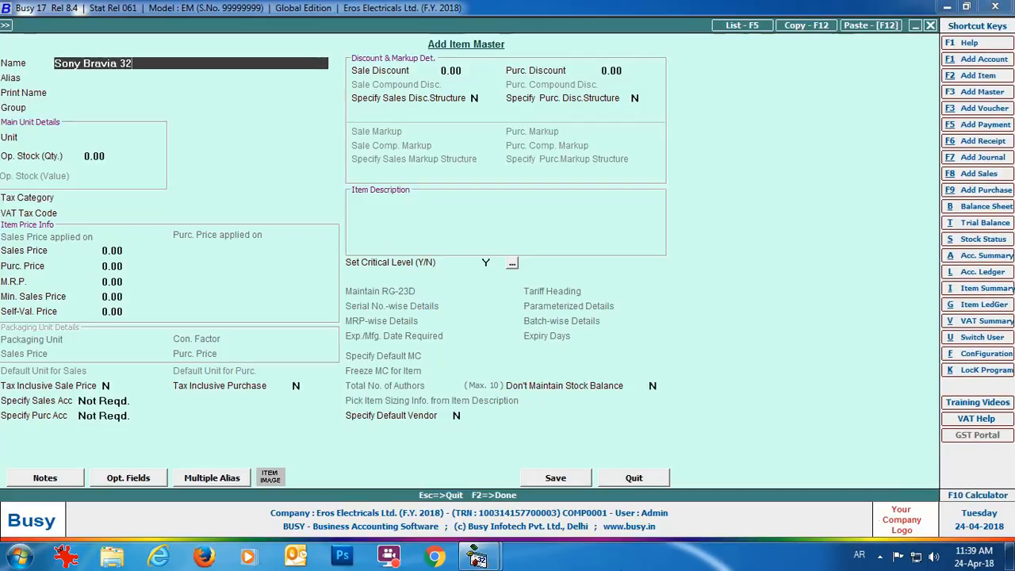
text(" LED T.V.)
key(Return)
key(Return)
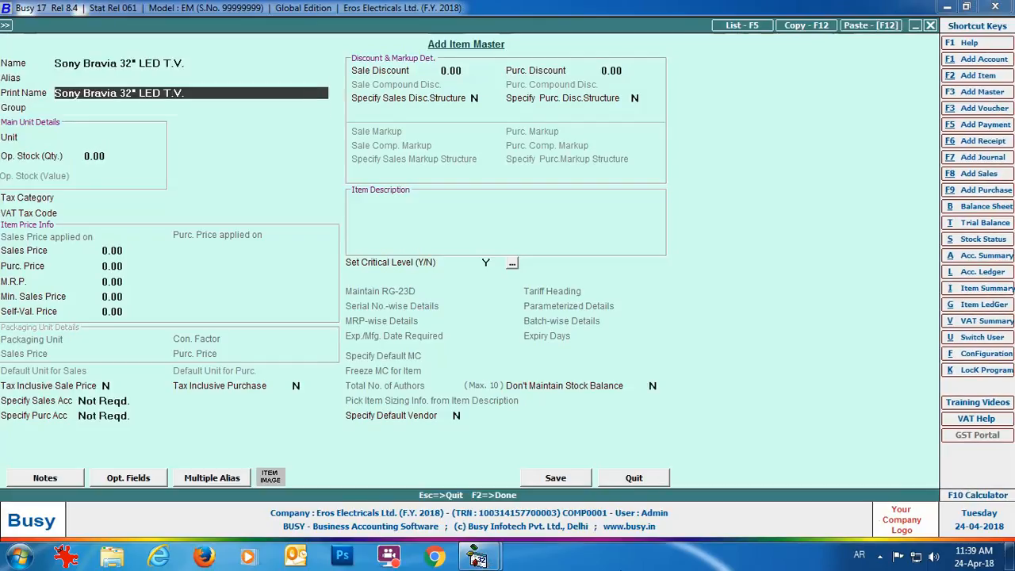
key(Return)
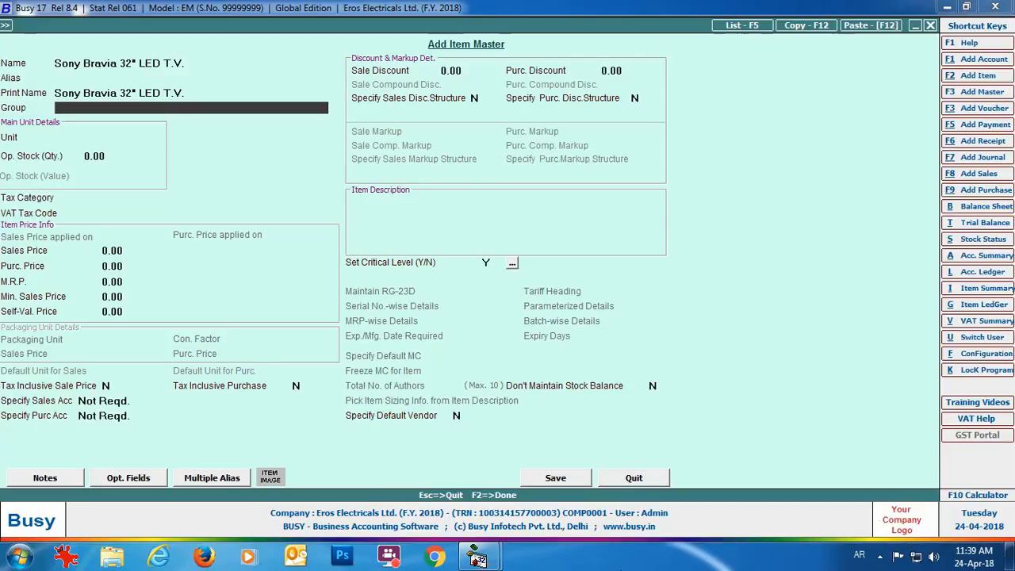
Create the primary item group Televisions with the 5% tax category.
key(F3)
text(Televisions)
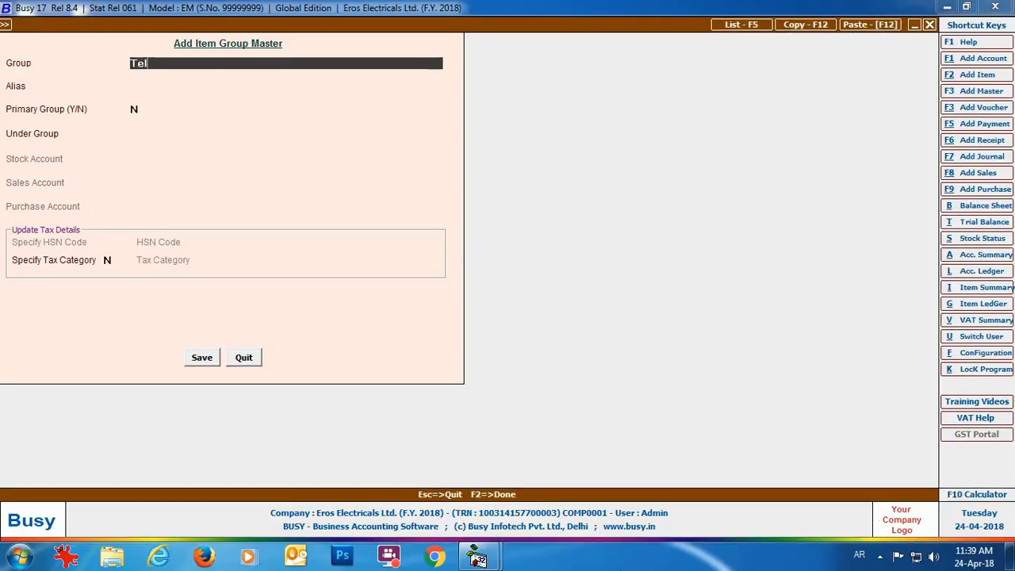
key(Return)
key(Return)
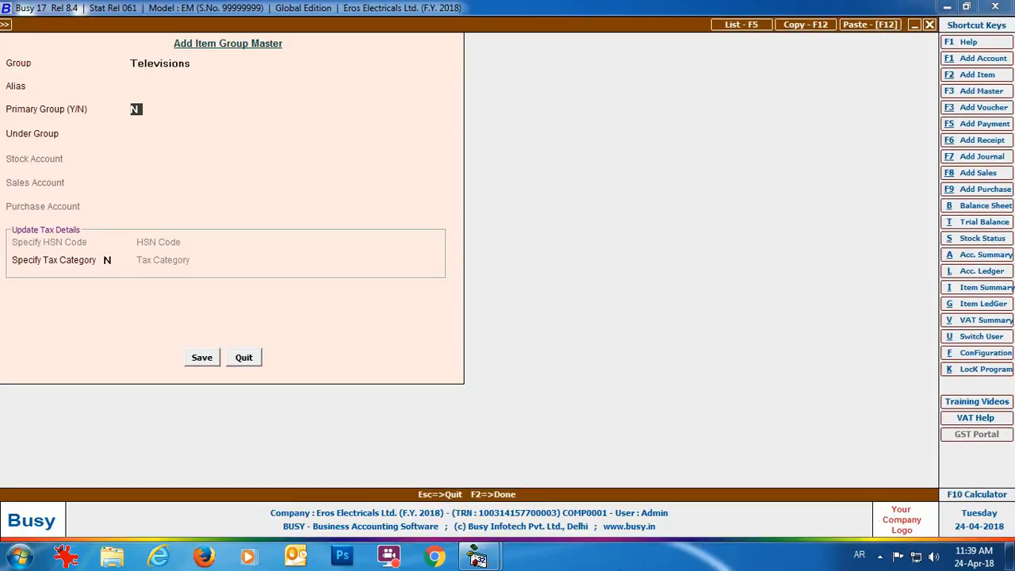
text(Y)
key(Return)
text(Y)
key(Return)
key(Down)
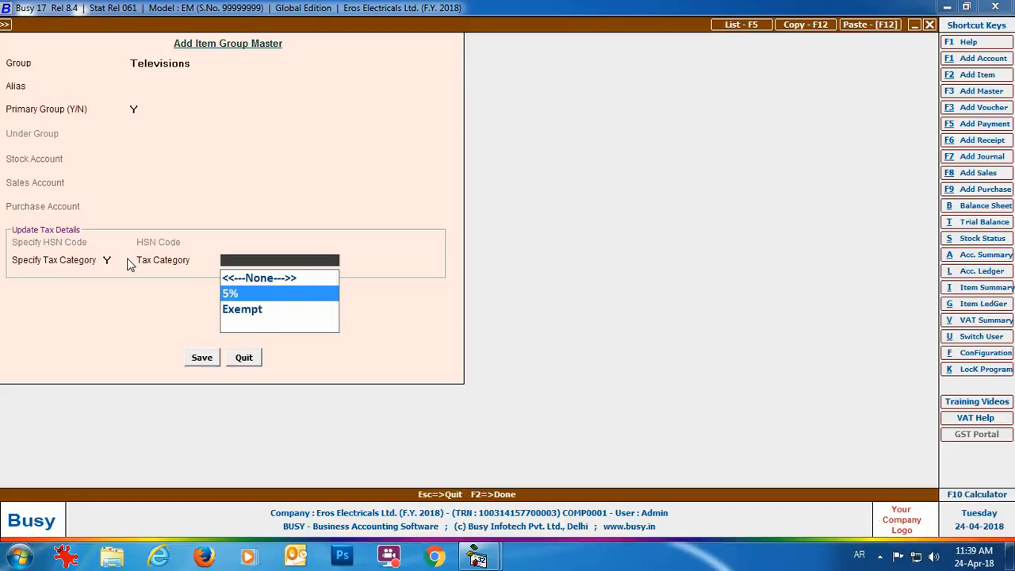
key(Return)
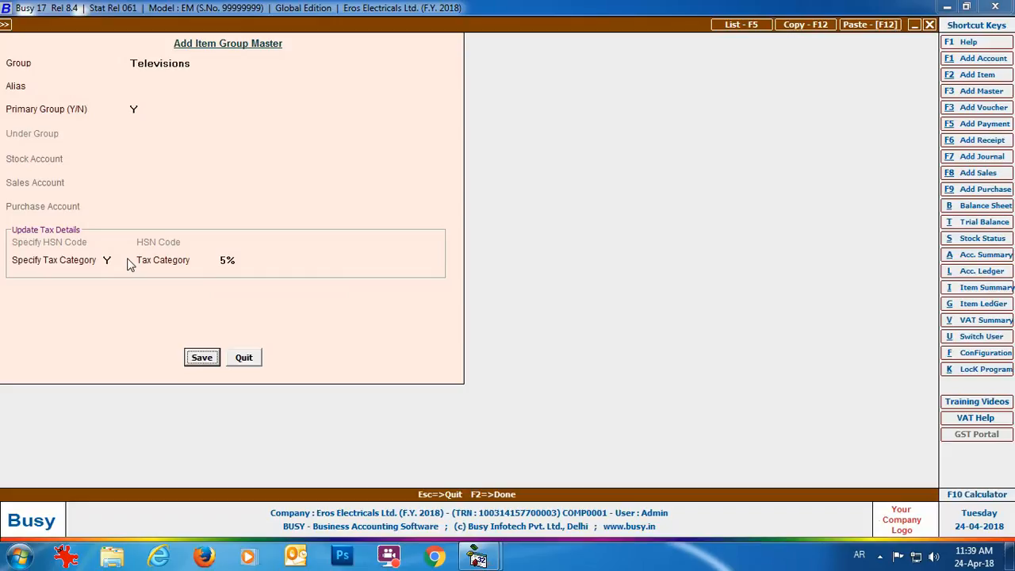
key(Return)
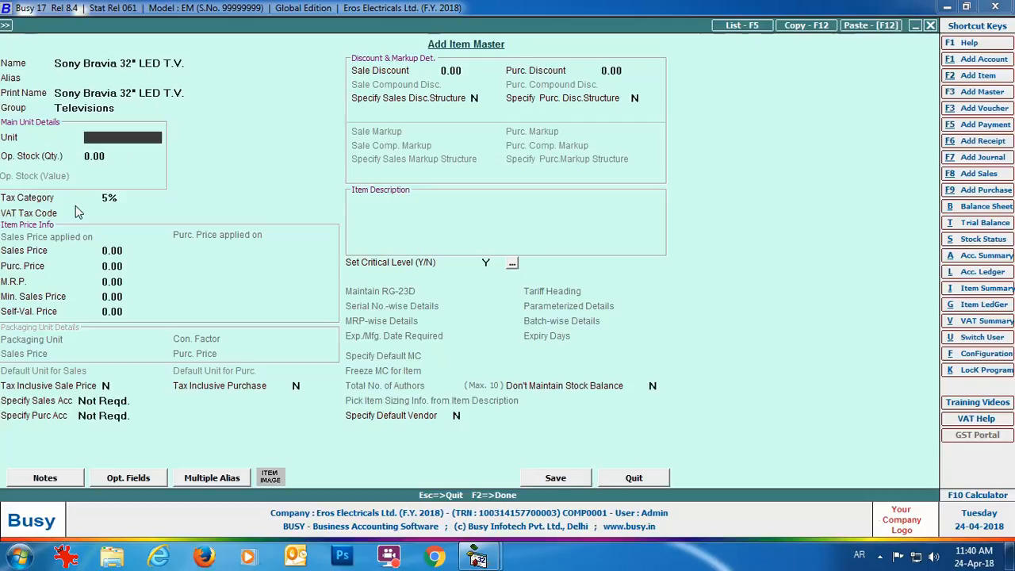
Set the item unit to Pcs. and its VAT tax code, then save and close the item.
text(Pcs)
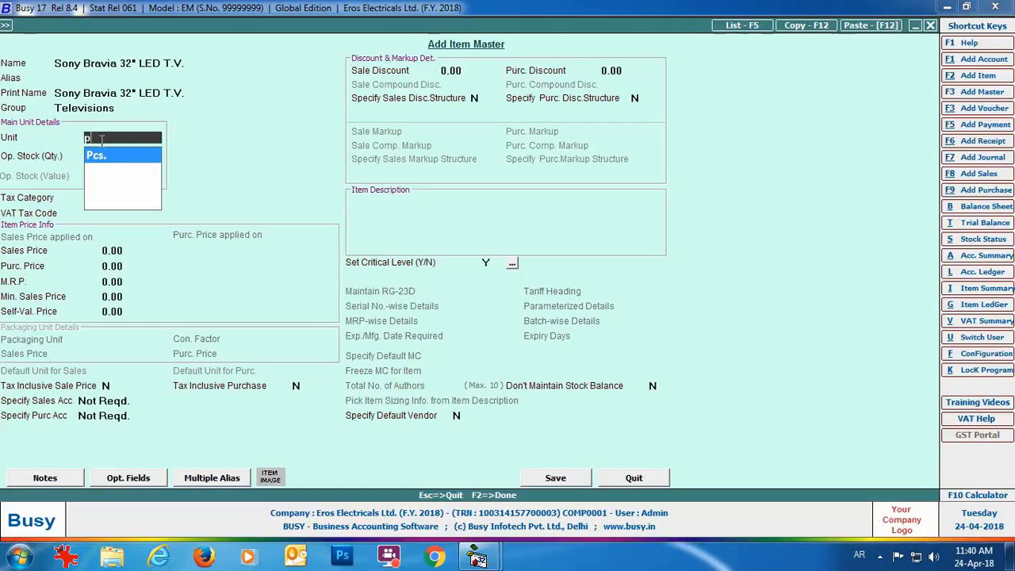
key(Return)
key(Return)
key(Return)
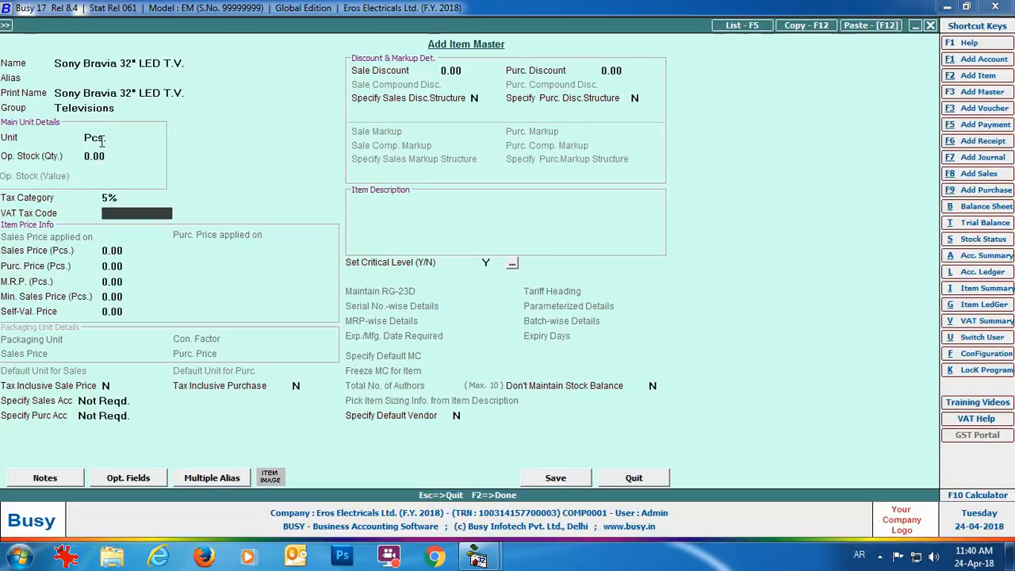
text(XXXX)
click(553, 478)
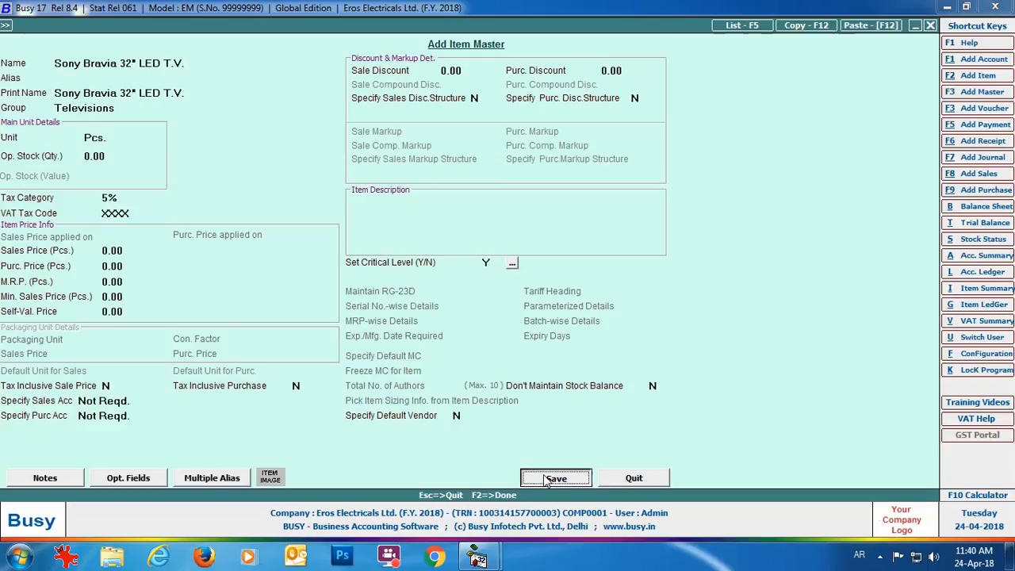
click(635, 479)
Expand Transactions > Purchase to show Add, Modify and List.
click(188, 27)
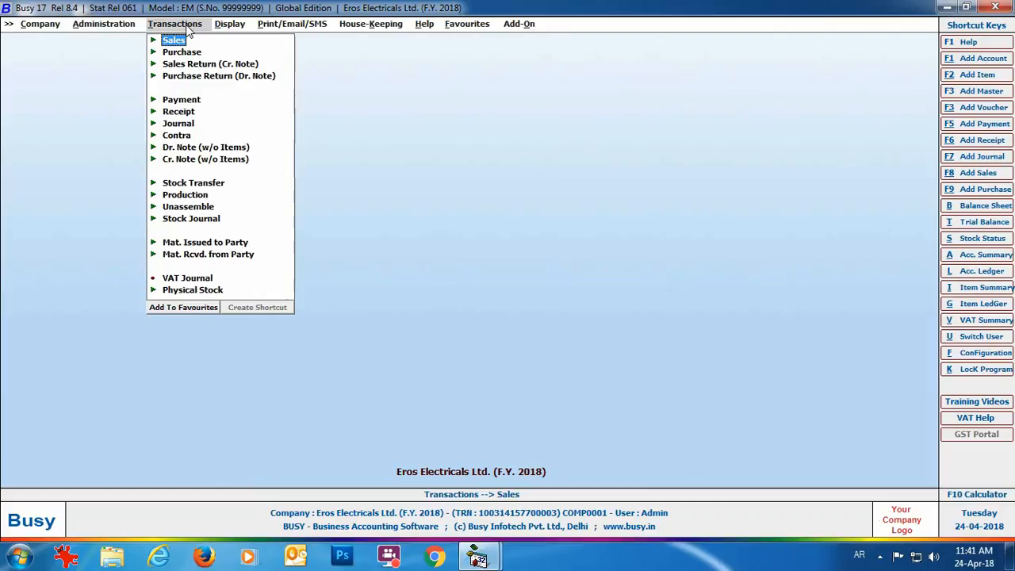
click(183, 54)
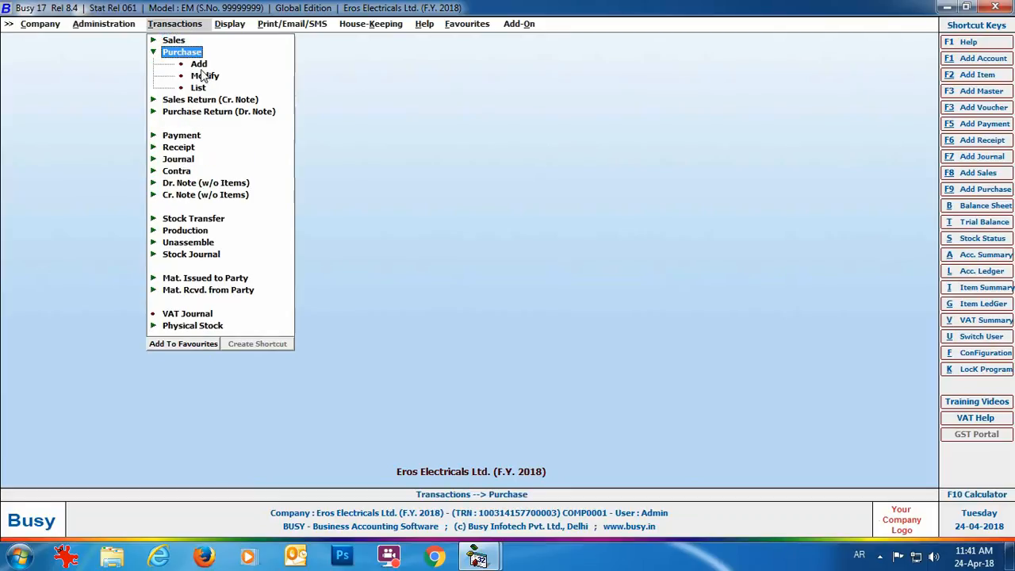
Start a VAT/5% (T) purchase voucher from Zayed Electronics at Main Store.
click(198, 64)
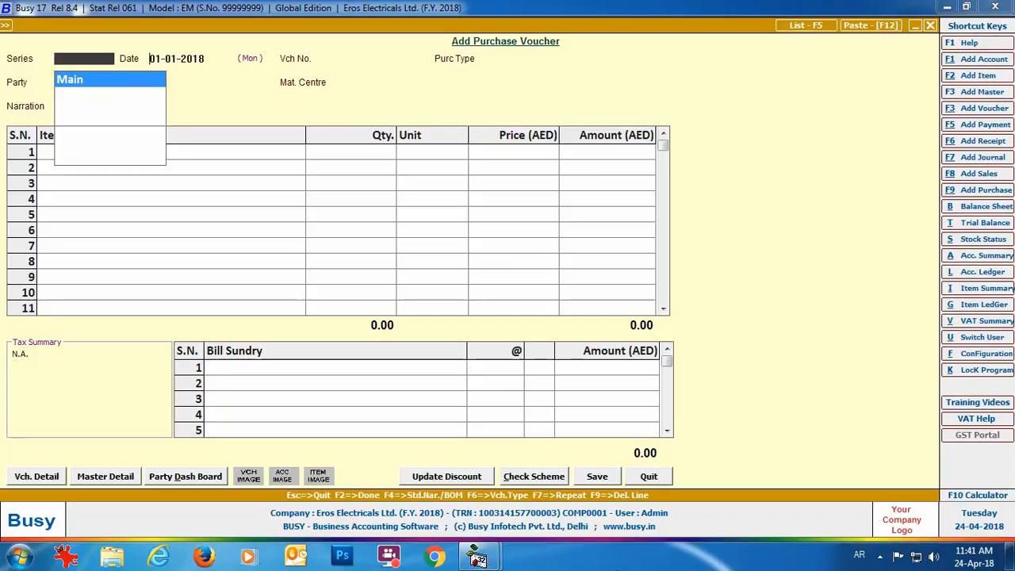
key(Return)
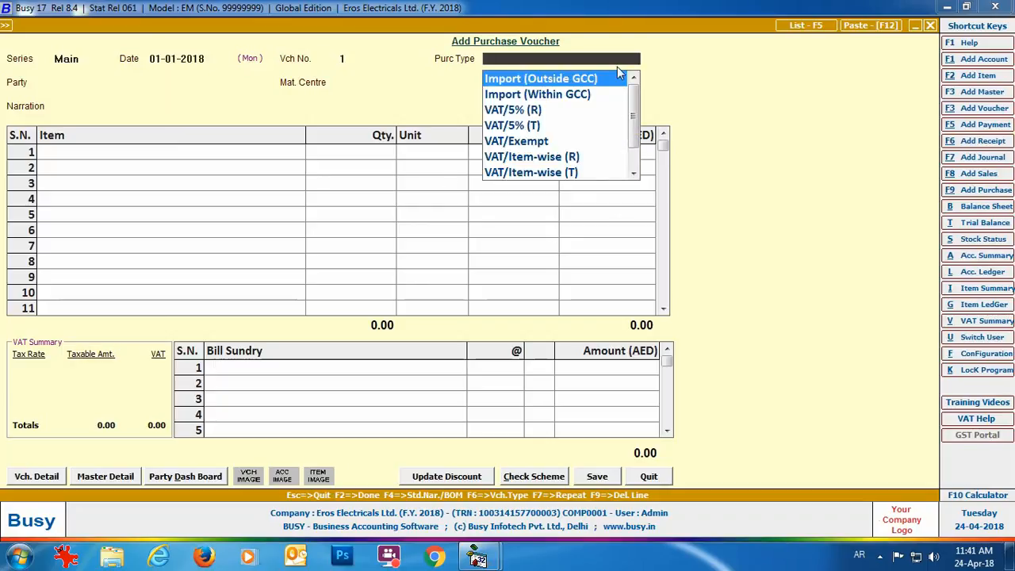
key(Down)
key(Down)
key(Down)
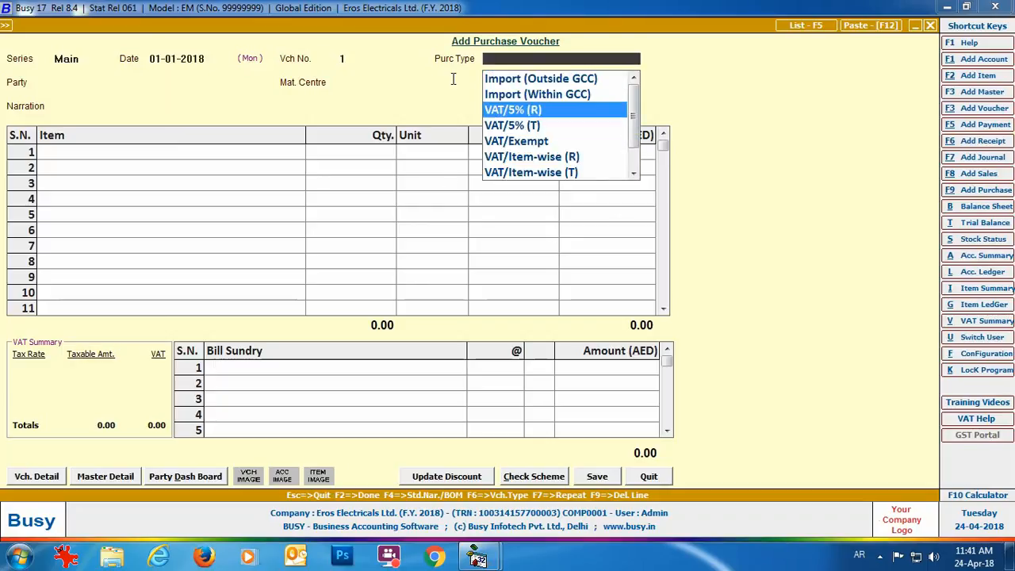
click(533, 127)
text(za)
key(Return)
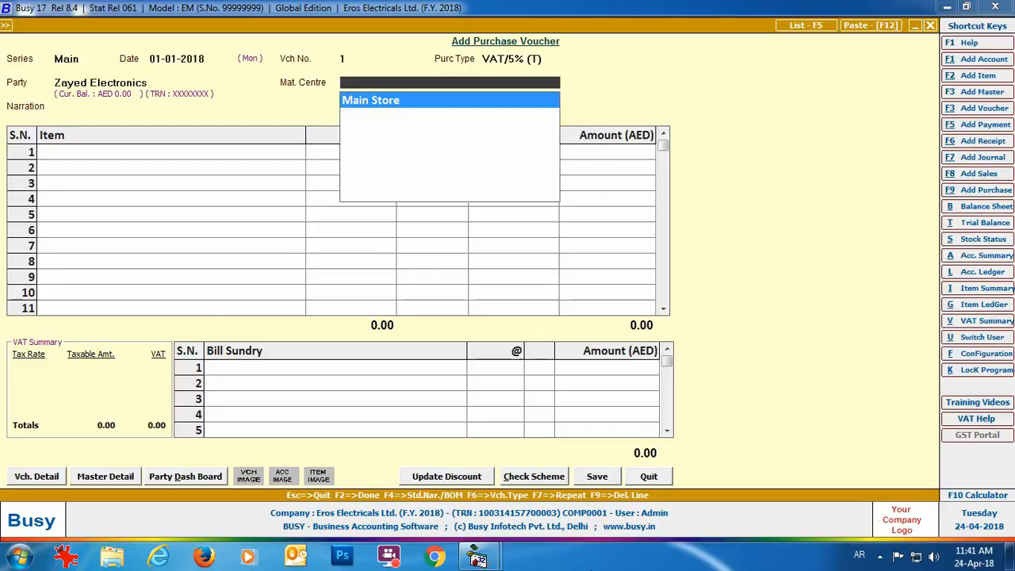
key(Return)
Add 2 Sony Bravia TVs at 1,200 and 2 Samsung TVs at 2,000.
text(so)
key(Return)
text(2)
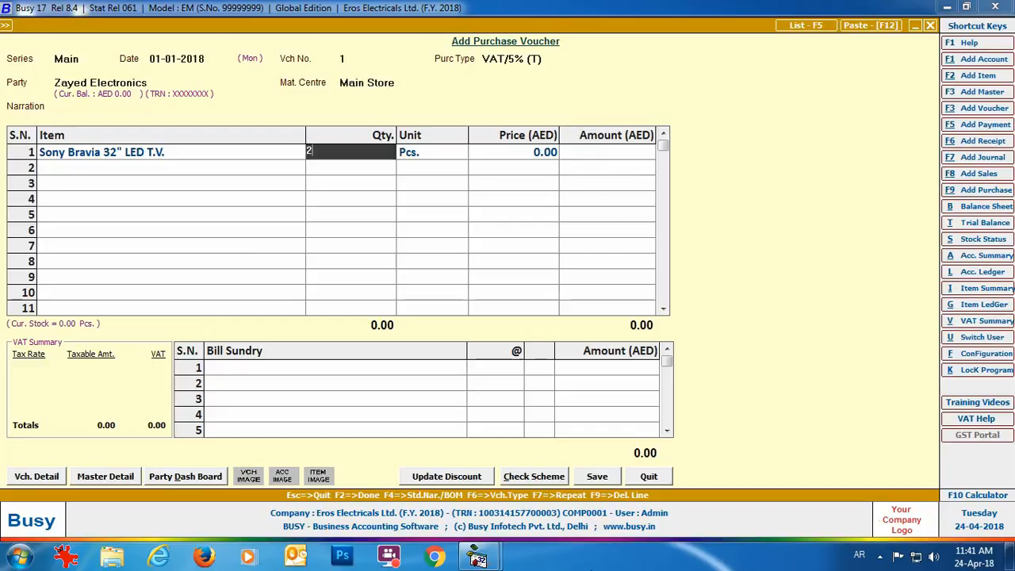
key(Return)
key(Return)
text(1200)
key(Return)
key(Return)
text(sa)
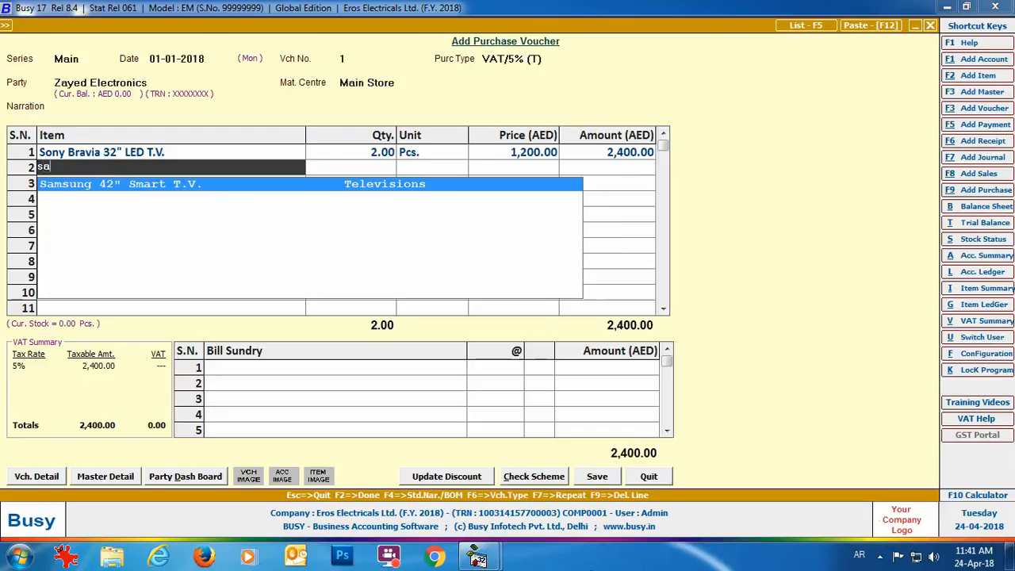
key(Return)
text(2)
key(Return)
key(Return)
text(2)
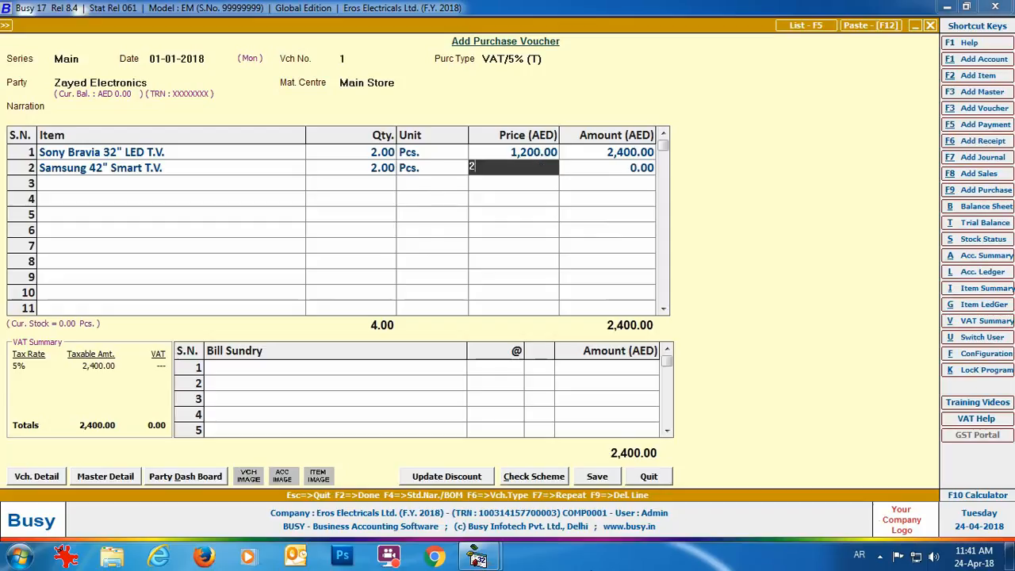
text(,000)
key(Return)
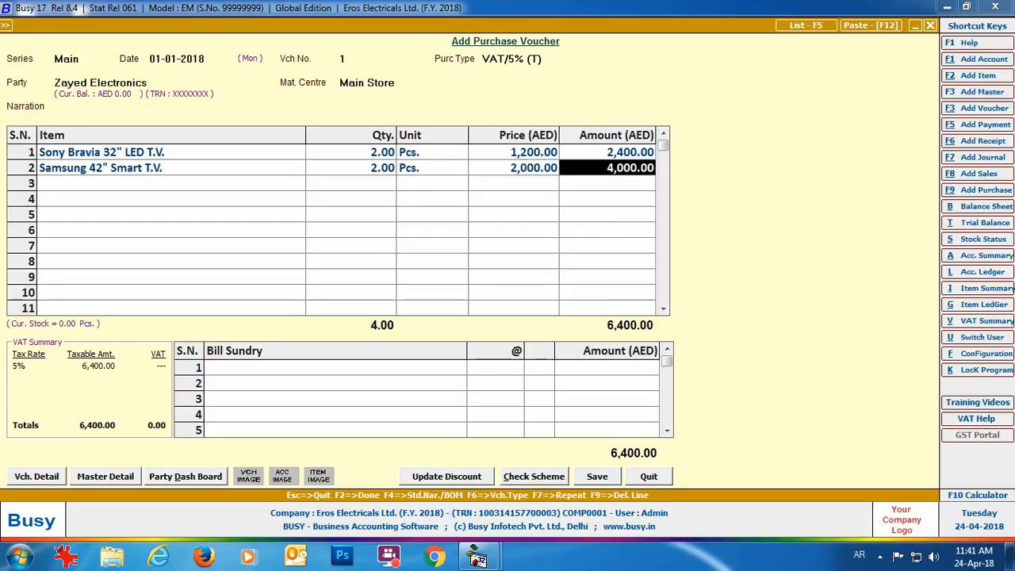
Add VAT as the bill sundry, bringing the total to 6,720.00.
key(Return)
text(vat)
key(Return)
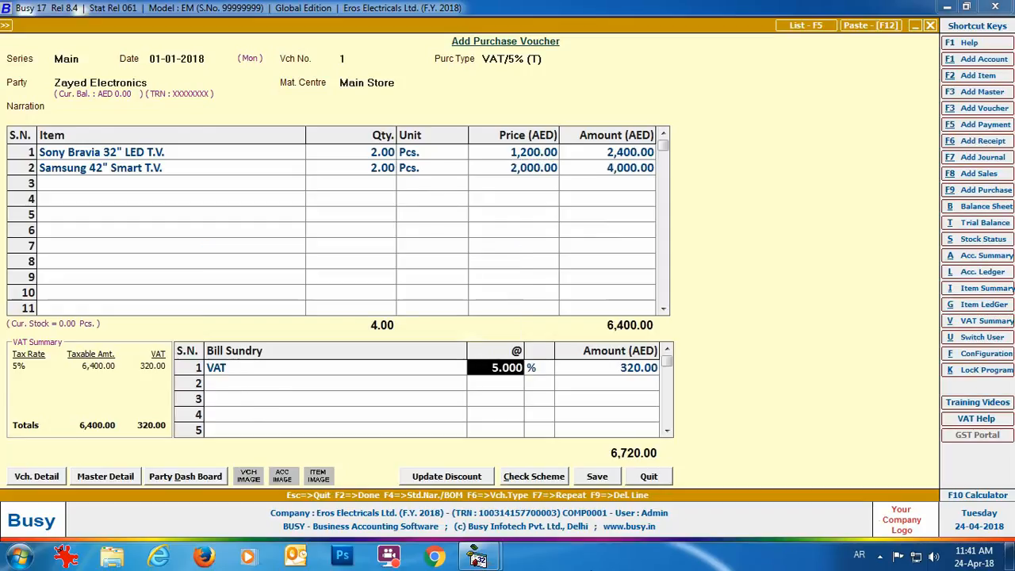
key(Return)
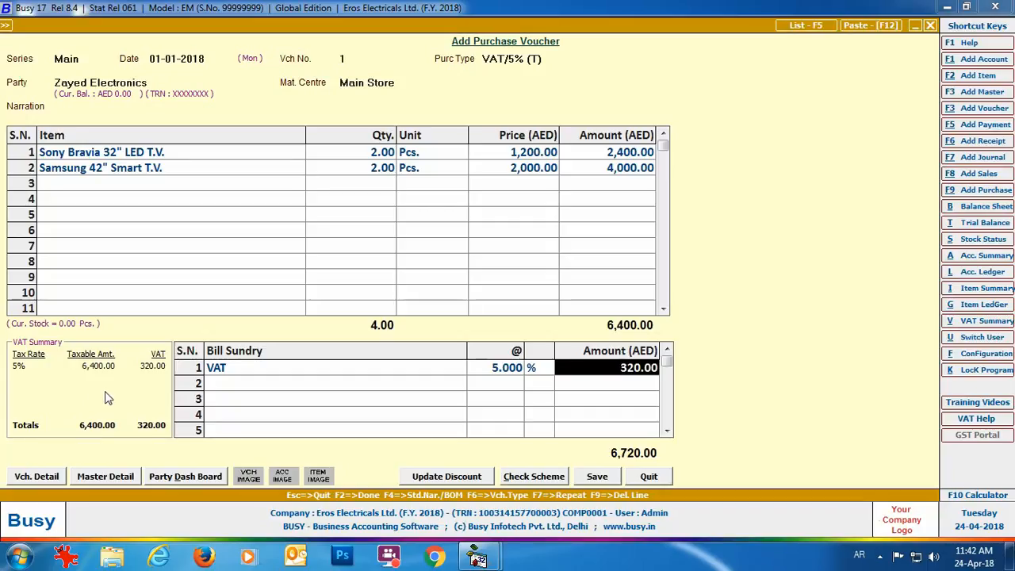
Save the purchase voucher through the VAT and bill-by-bill dialogs, close it, and expand Sales.
click(601, 479)
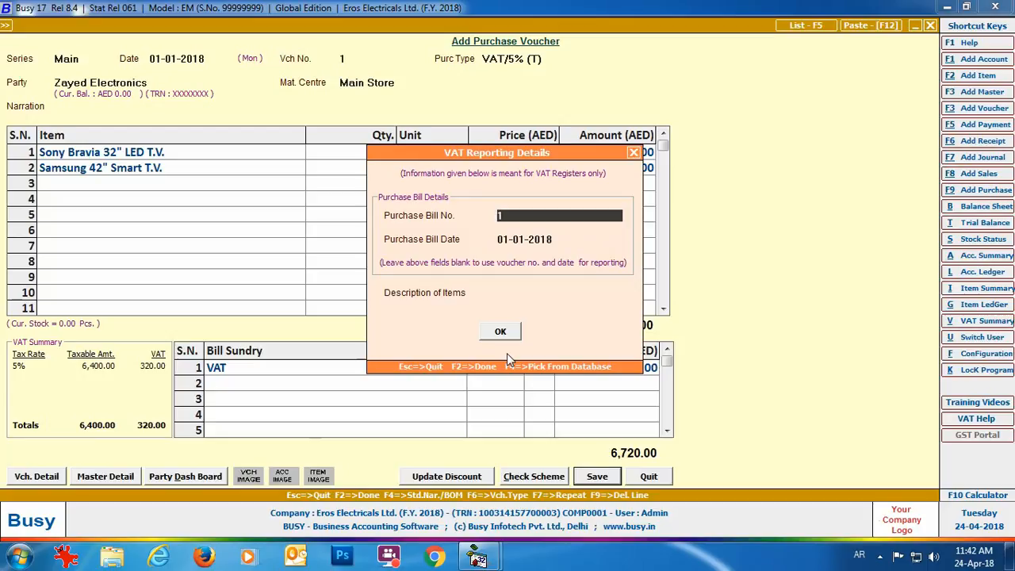
click(501, 332)
click(503, 378)
click(649, 478)
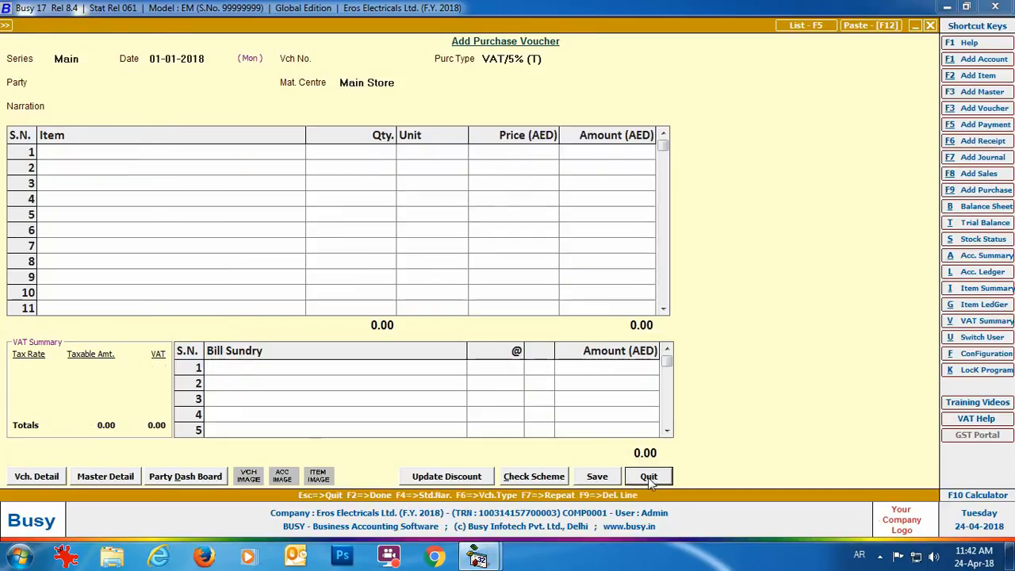
click(177, 40)
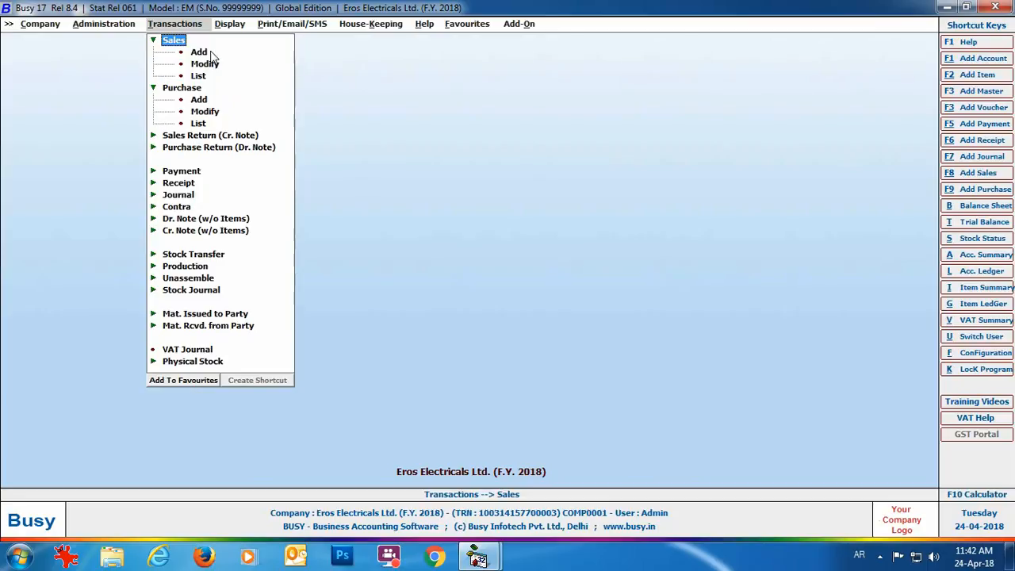
Start a VAT/5% (T) sales voucher to Abdullah Electrronics at Main Store.
double_click(198, 51)
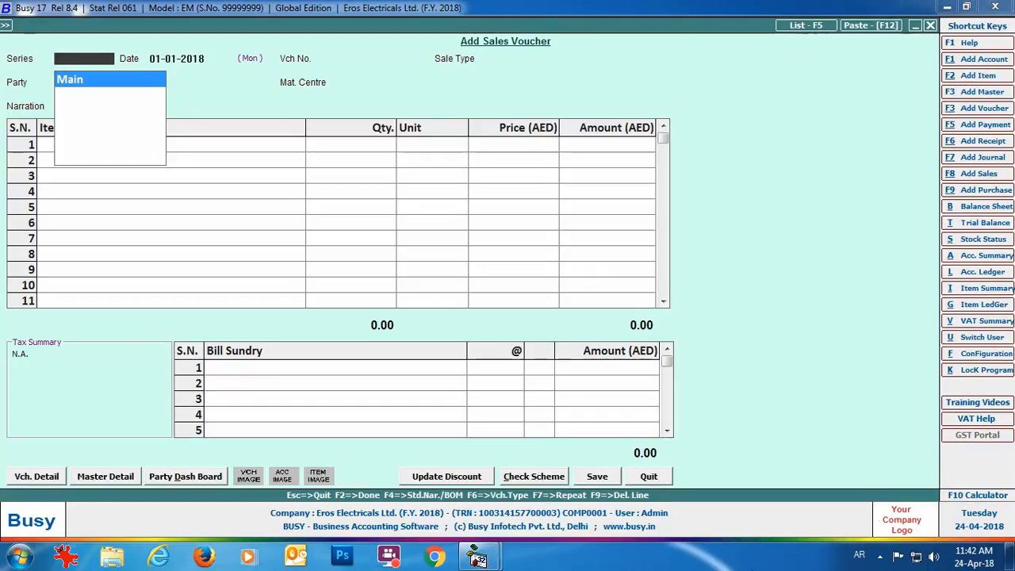
key(Return)
key(Return)
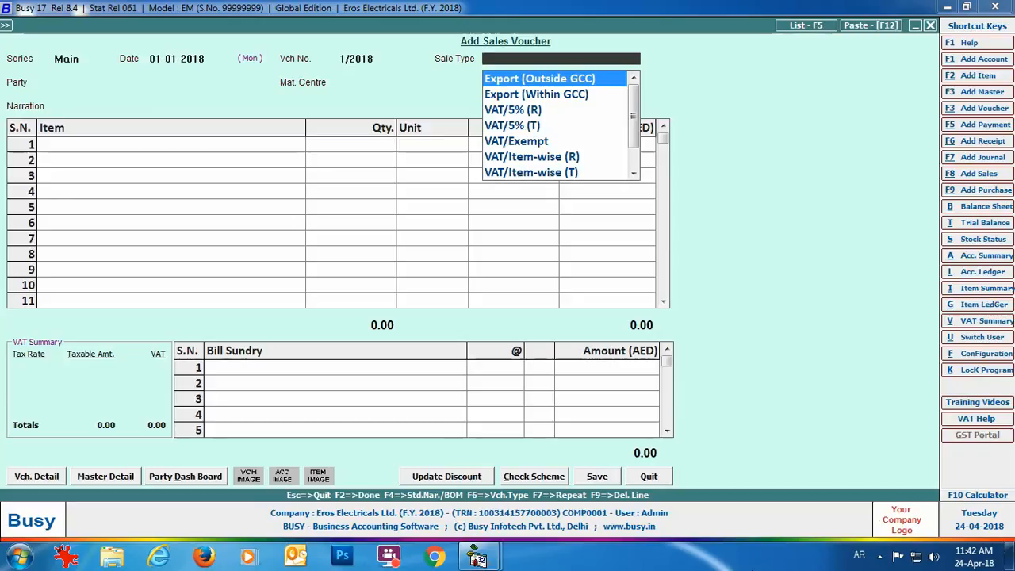
key(Down)
key(Down)
key(Down)
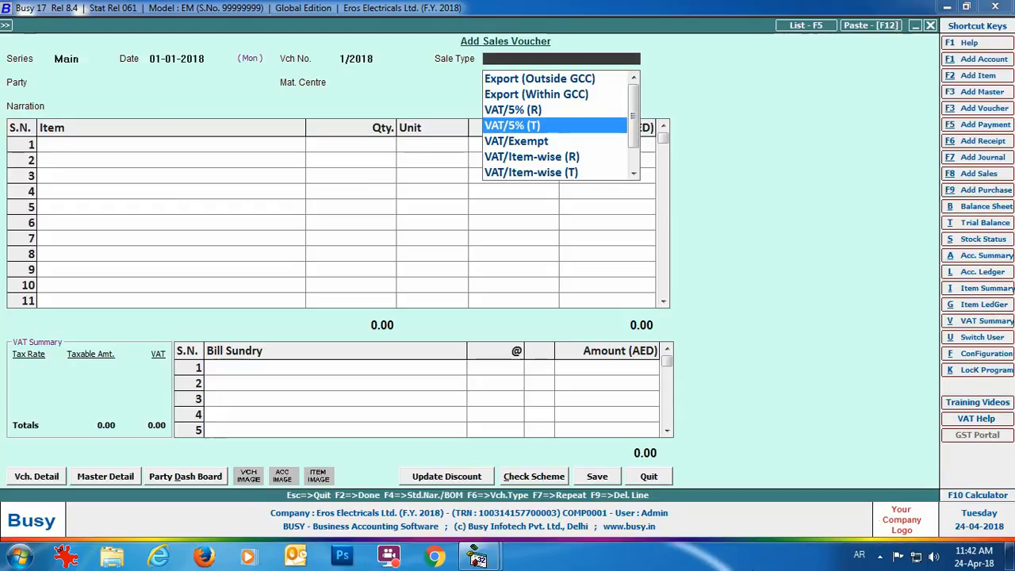
key(Return)
text(Ab)
key(Return)
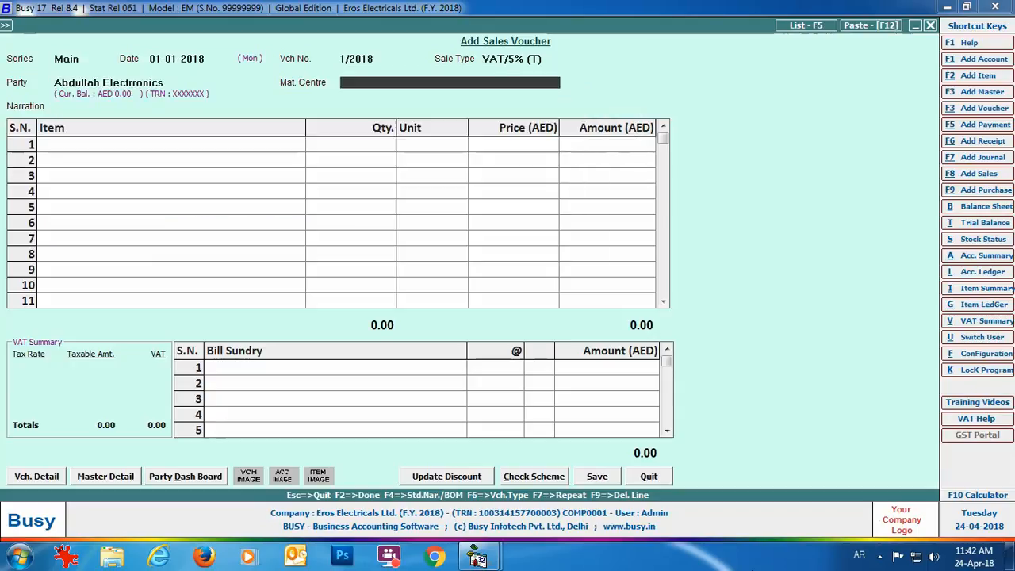
key(Return)
Add 2 Sony TVs at 1,250, 2 Samsung TVs at 2,100, and VAT as bill sundry.
key(Down)
key(Return)
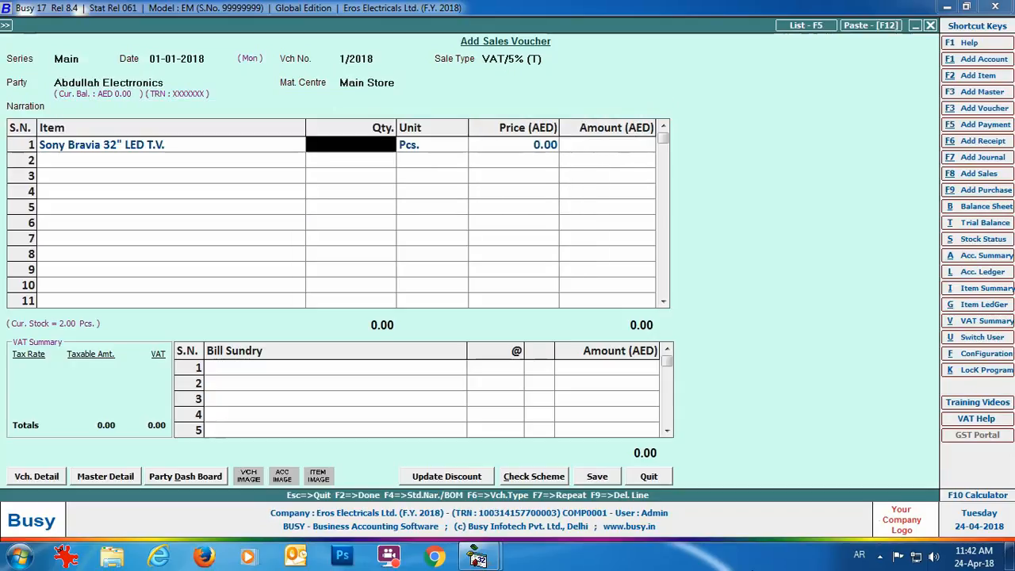
text(2)
key(Return)
text(1,250)
key(Return)
text(Sa)
key(Return)
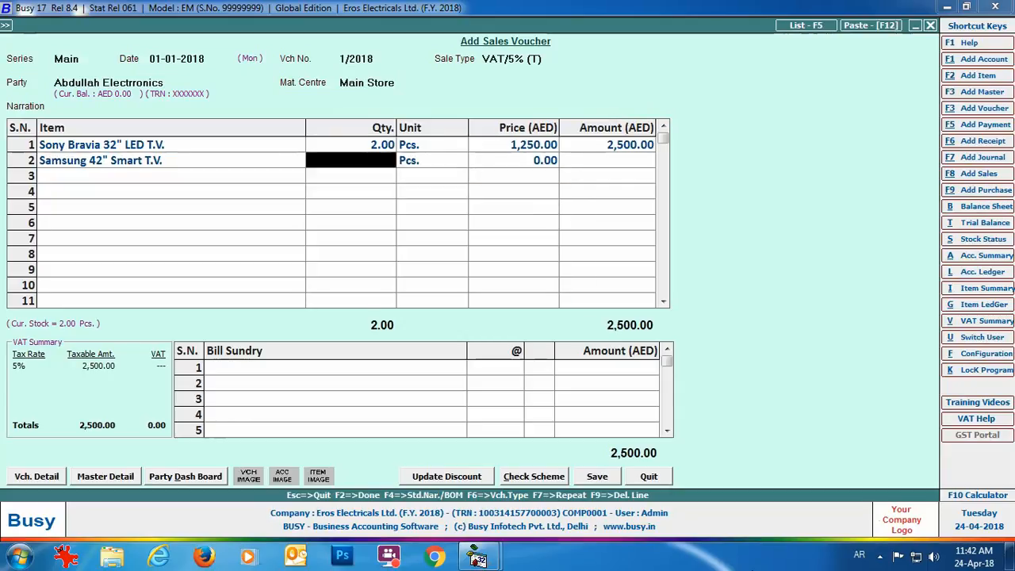
text(2)
key(Return)
text(2,100)
key(Return)
key(Return)
key(Return)
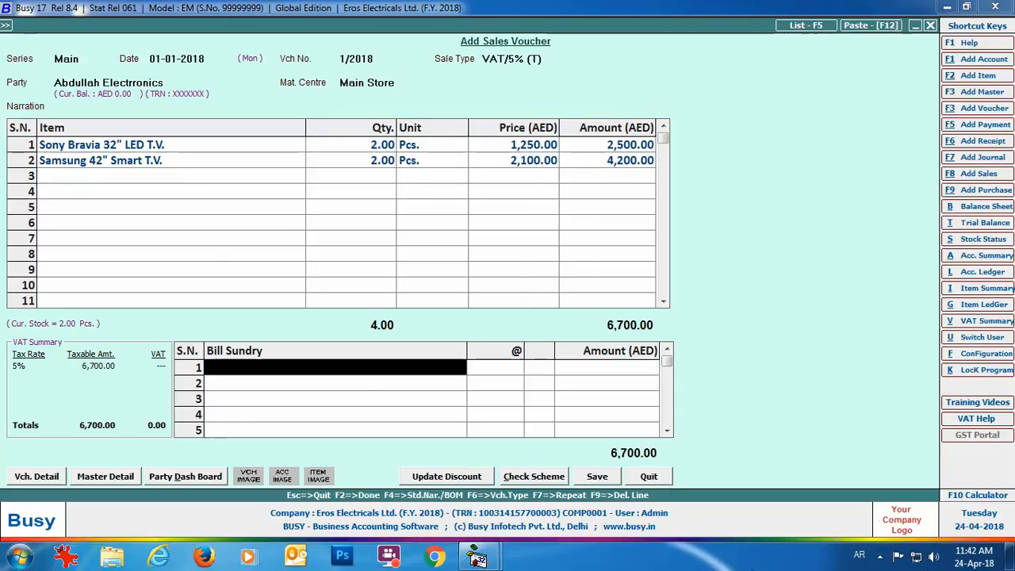
text(vat)
key(Return)
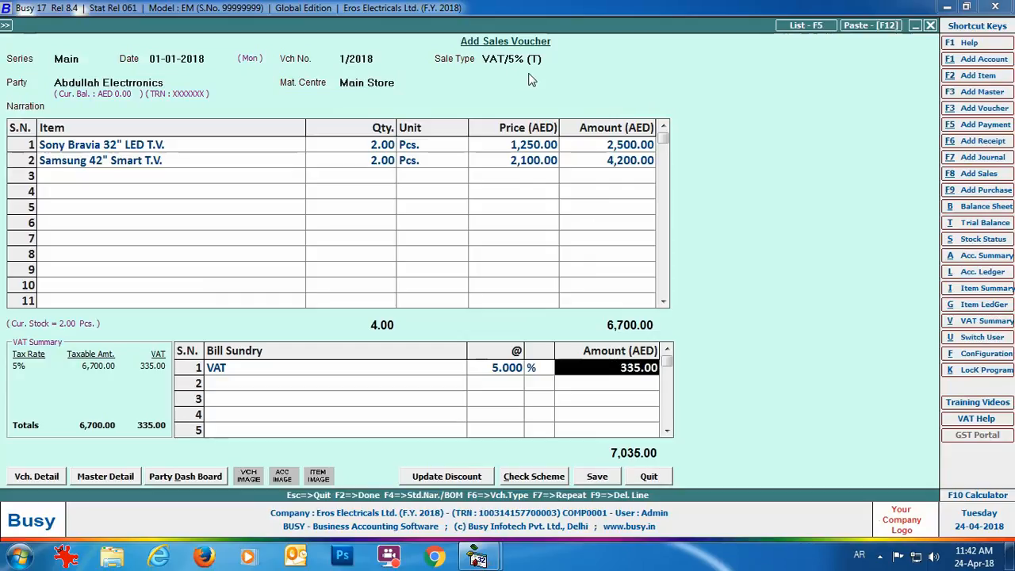
Save the sales voucher and choose to print one copy in STANDARD format.
click(597, 476)
click(518, 379)
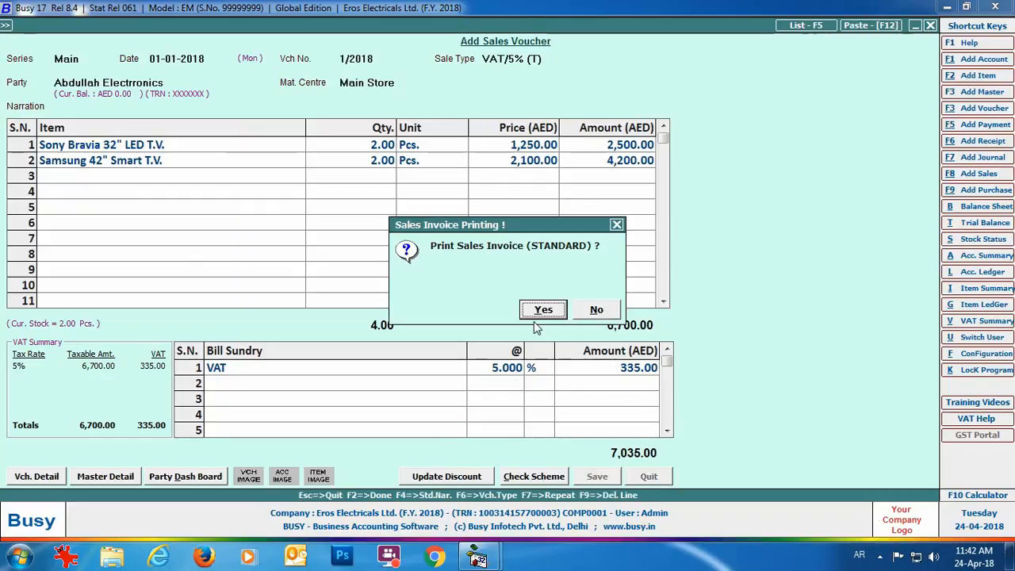
click(534, 314)
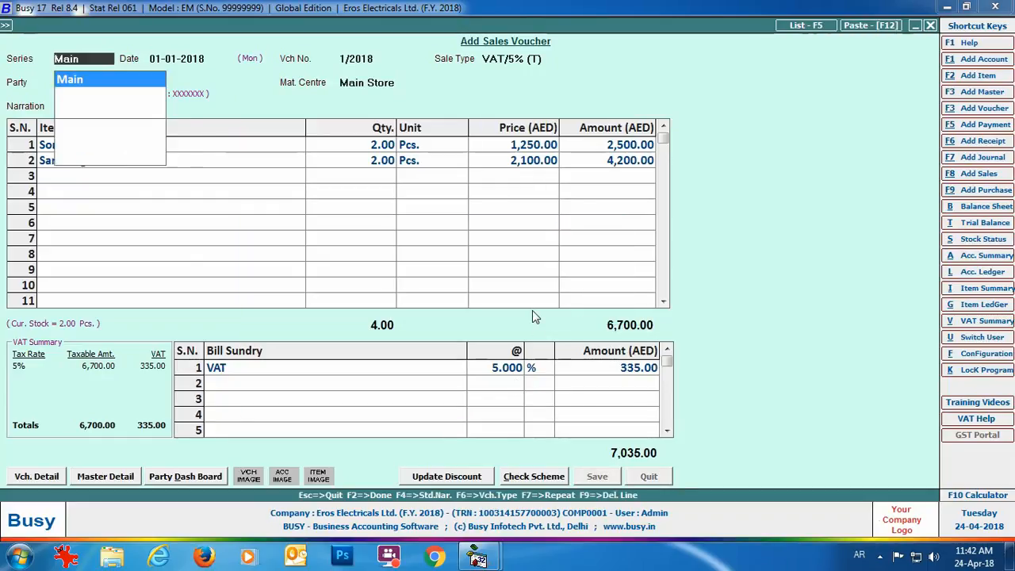
key(Return)
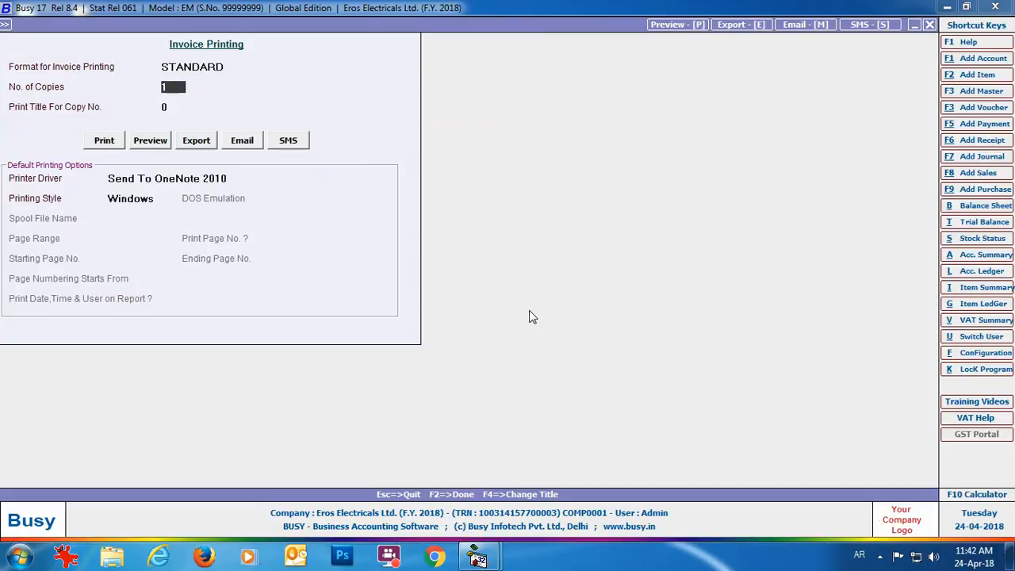
key(Return)
Preview the invoice and configure the standard format with body Self Configured.
click(146, 148)
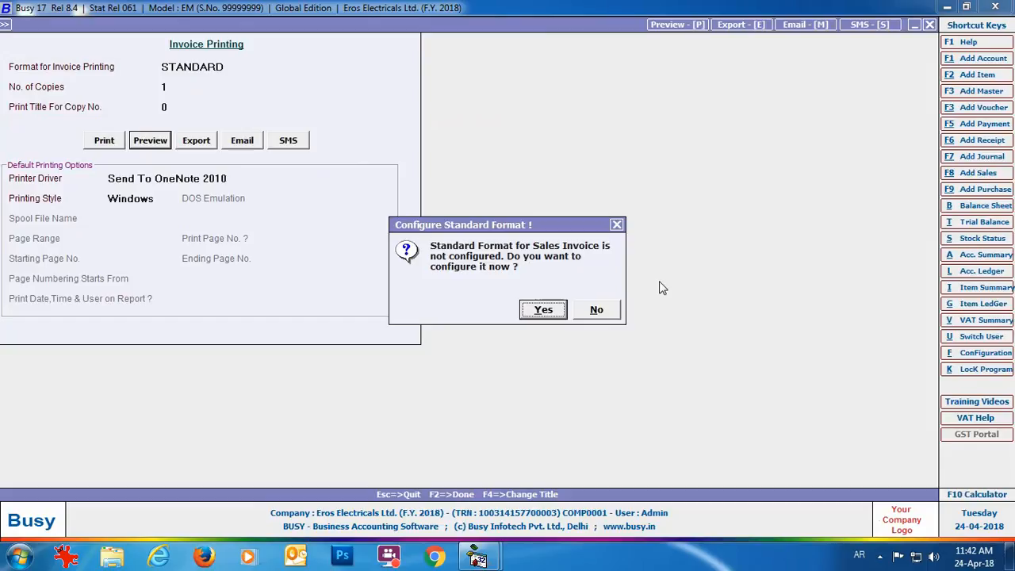
click(553, 317)
click(530, 129)
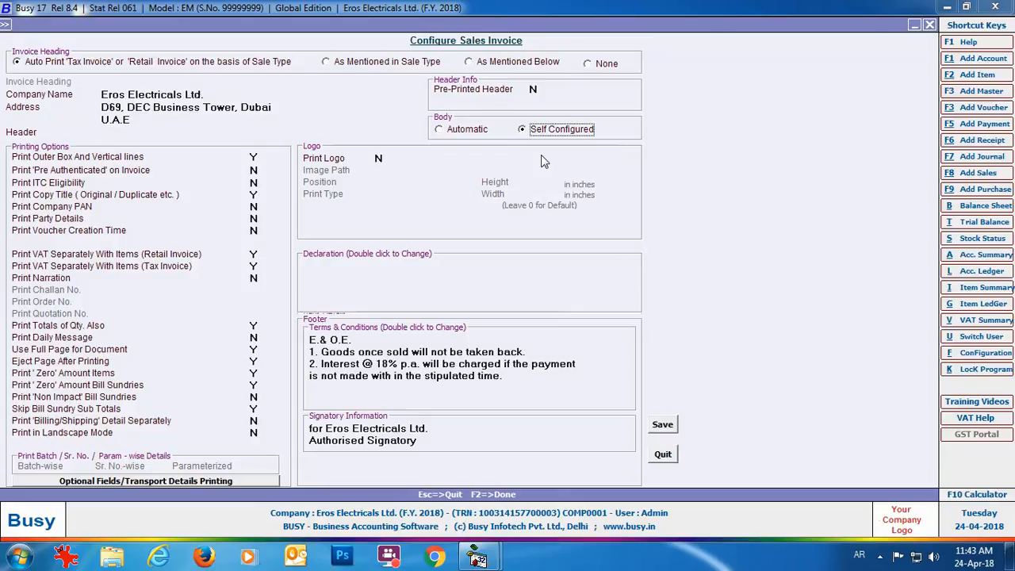
Confirm the item columns, save the self-configured invoice format, and close the tax invoice preview.
key(Return)
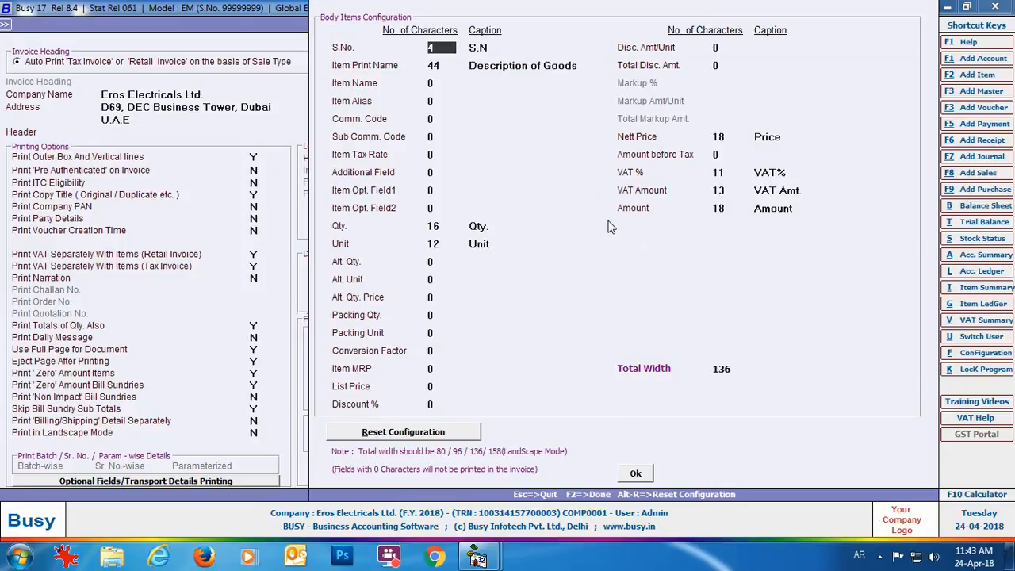
click(644, 477)
click(662, 425)
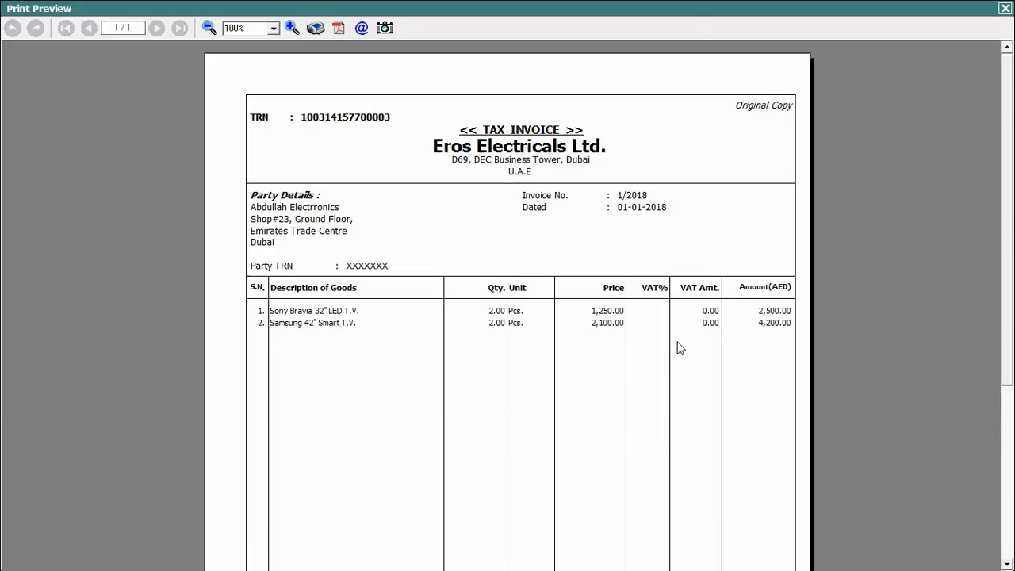
scroll(837, 372, down, 5)
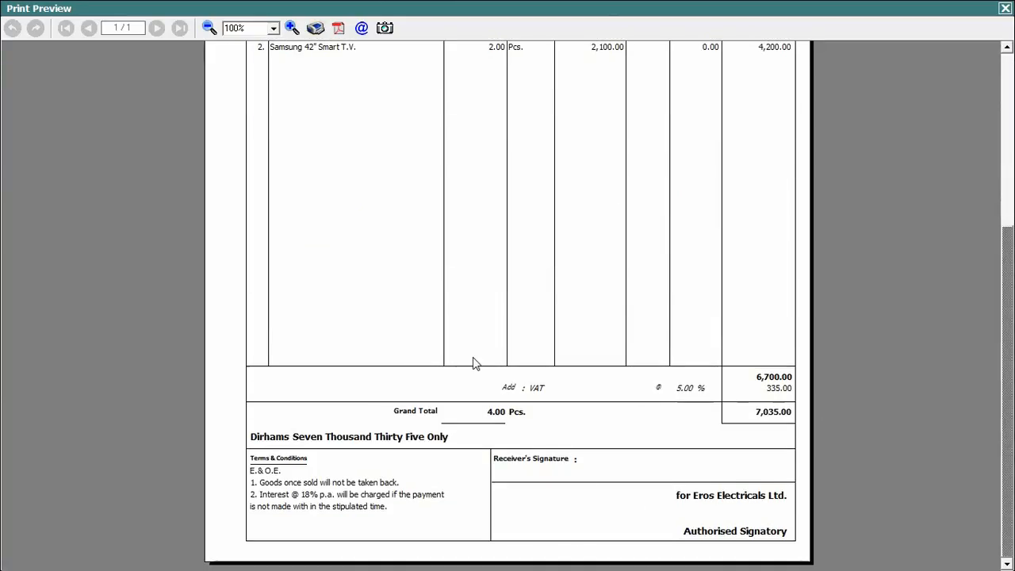
click(1006, 8)
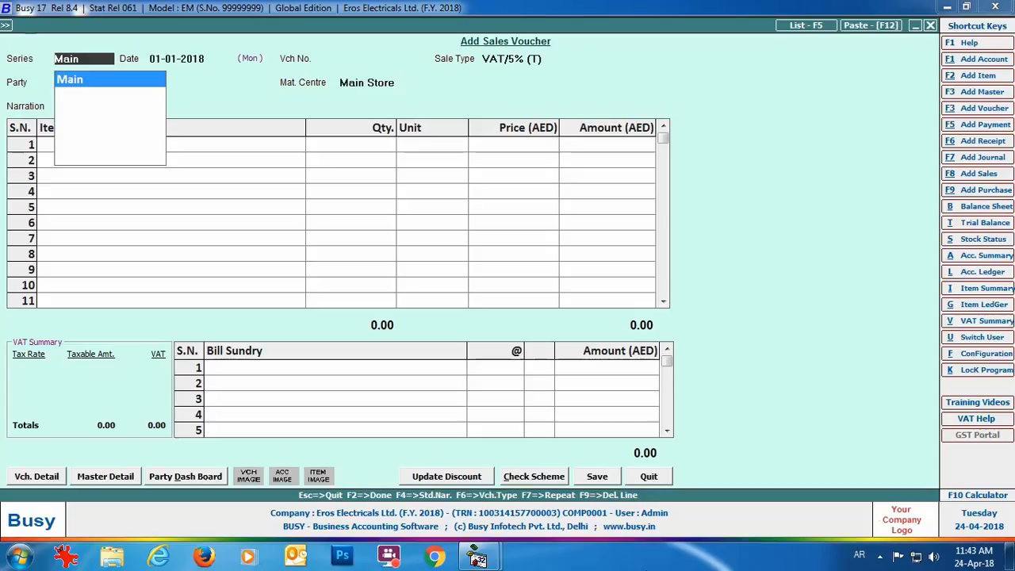
Start sales voucher 2/2018 as VAT/Item-wise (T) for Abdullah Electrronics at Main Store.
key(Return)
key(Return)
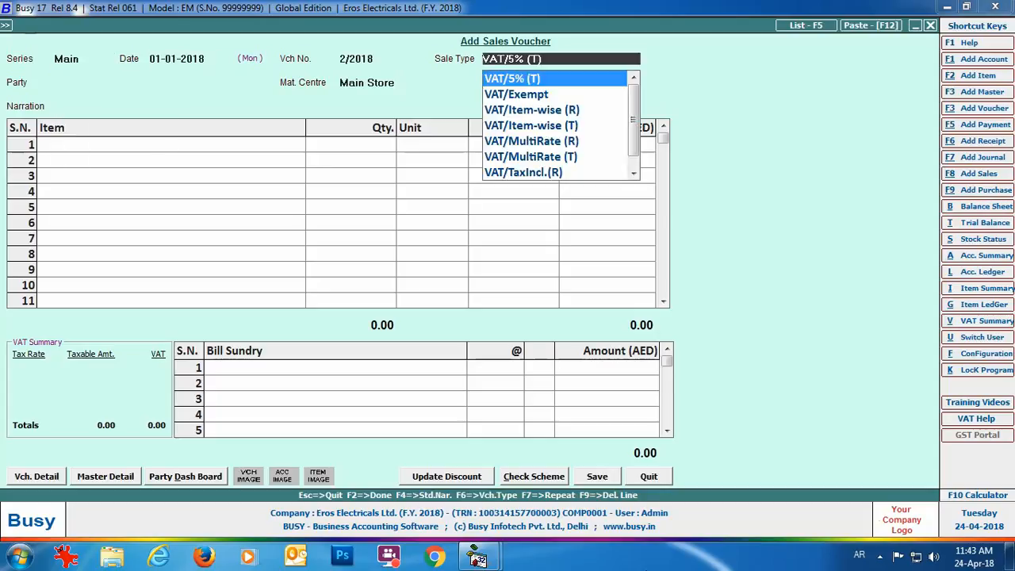
key(Down)
key(Down)
key(Down)
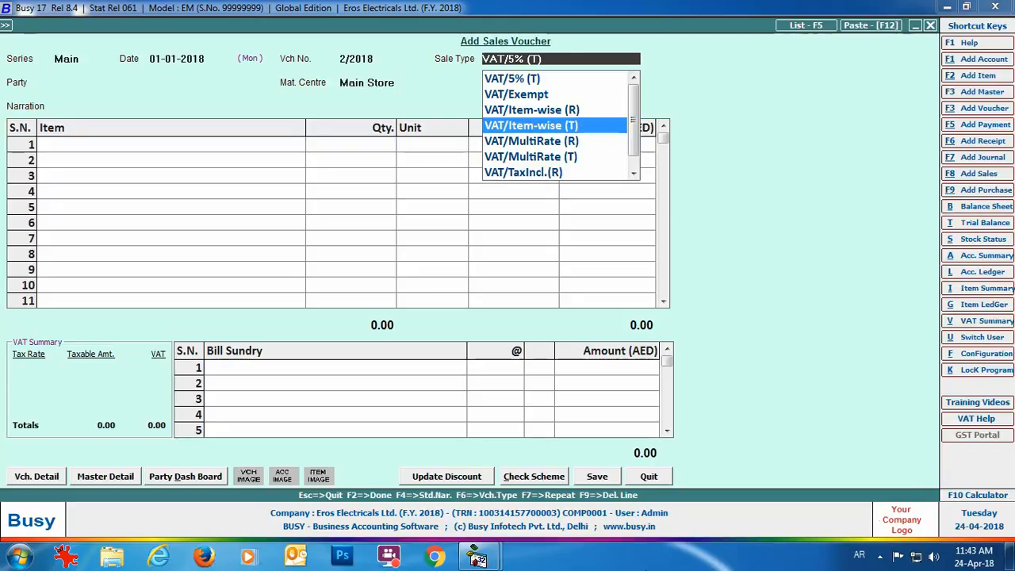
key(Return)
text(ab)
key(Return)
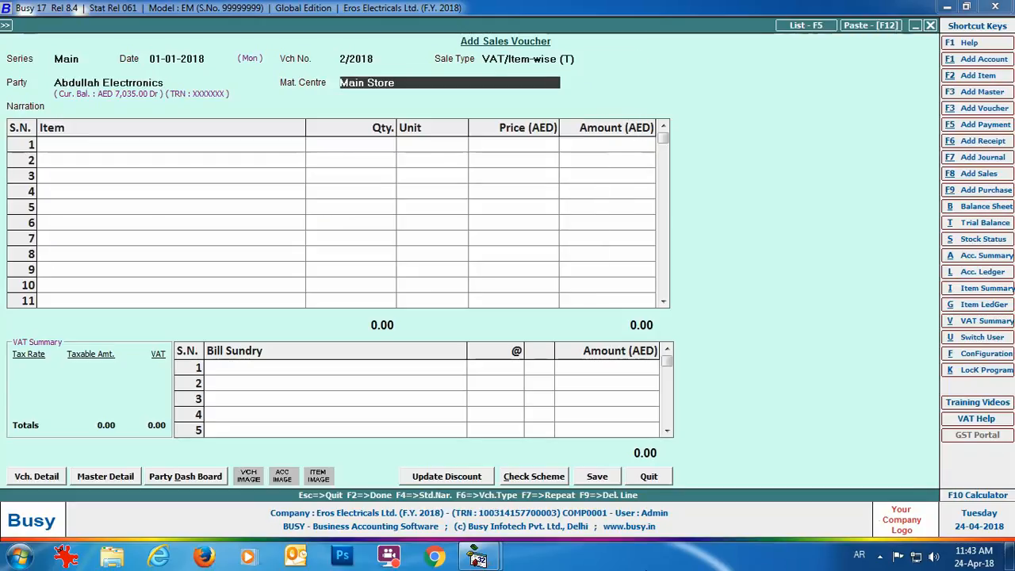
key(Return)
key(Return)
Add 2 Sony Bravia 32" LED T.V. sets at 1,250.
text(so)
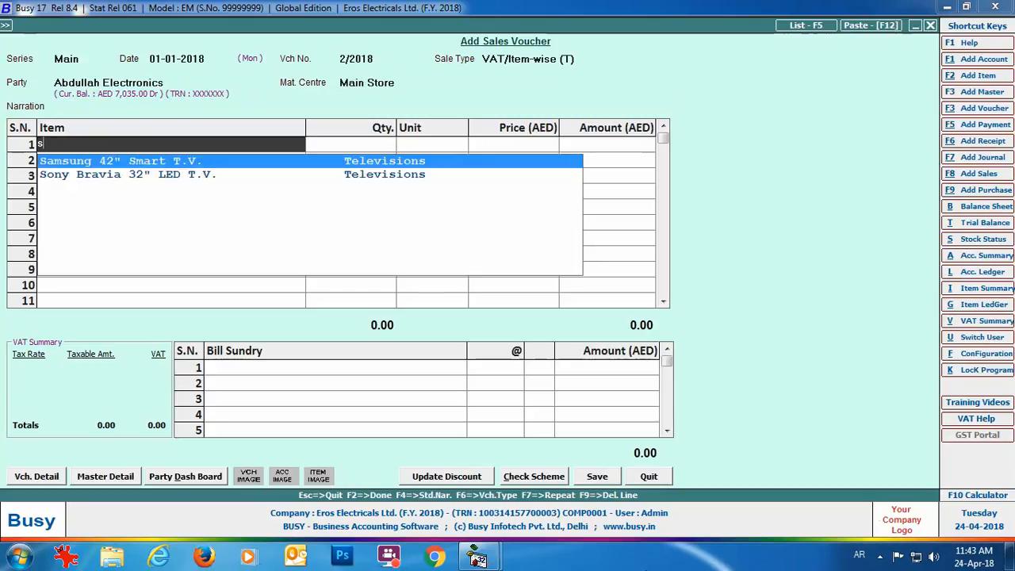
key(Return)
text(2)
key(Return)
key(Return)
text(1250)
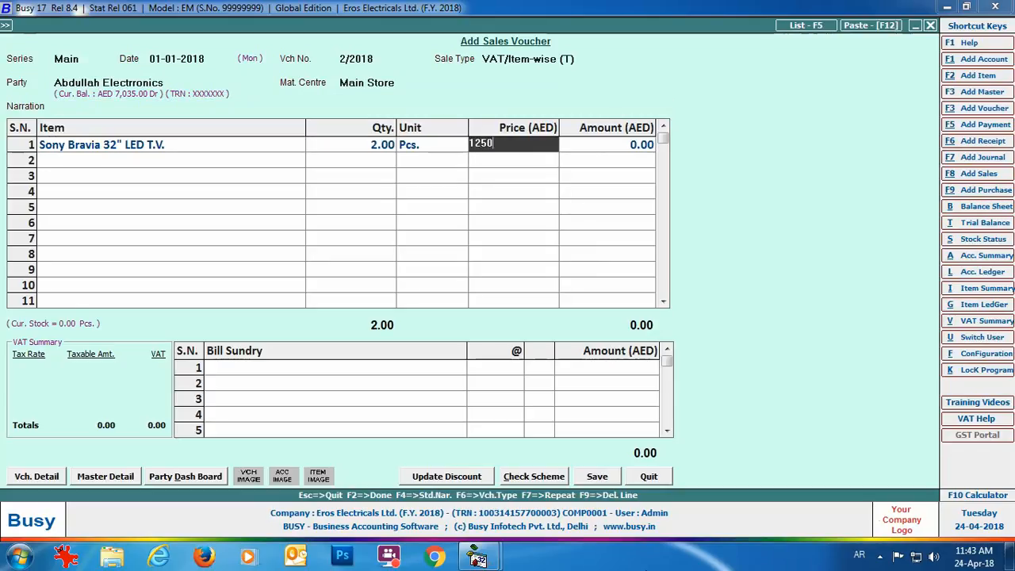
key(Return)
key(Return)
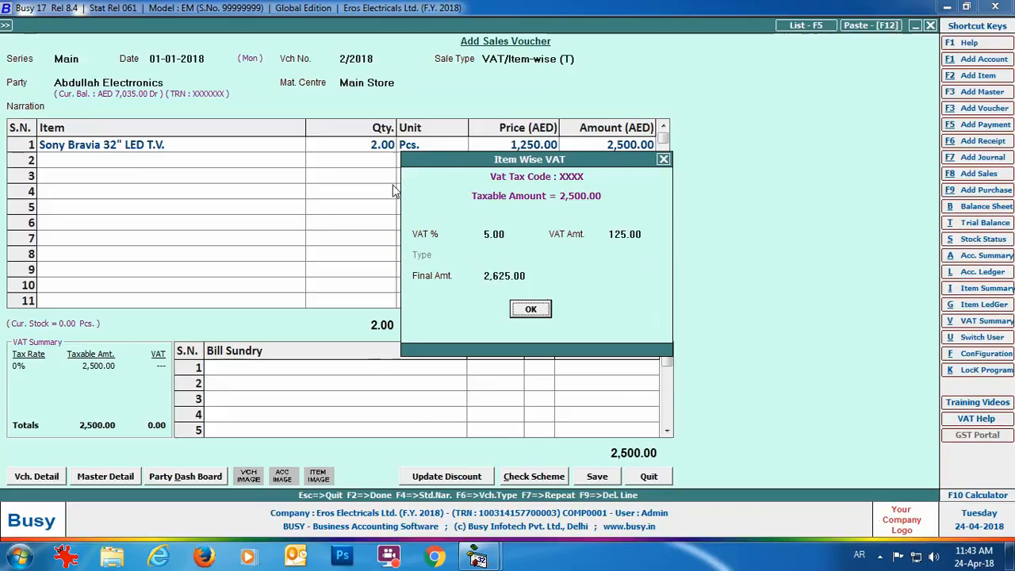
Accept the 5% item VAT, save the 2,625.00 voucher, and preview its tax invoice.
click(543, 315)
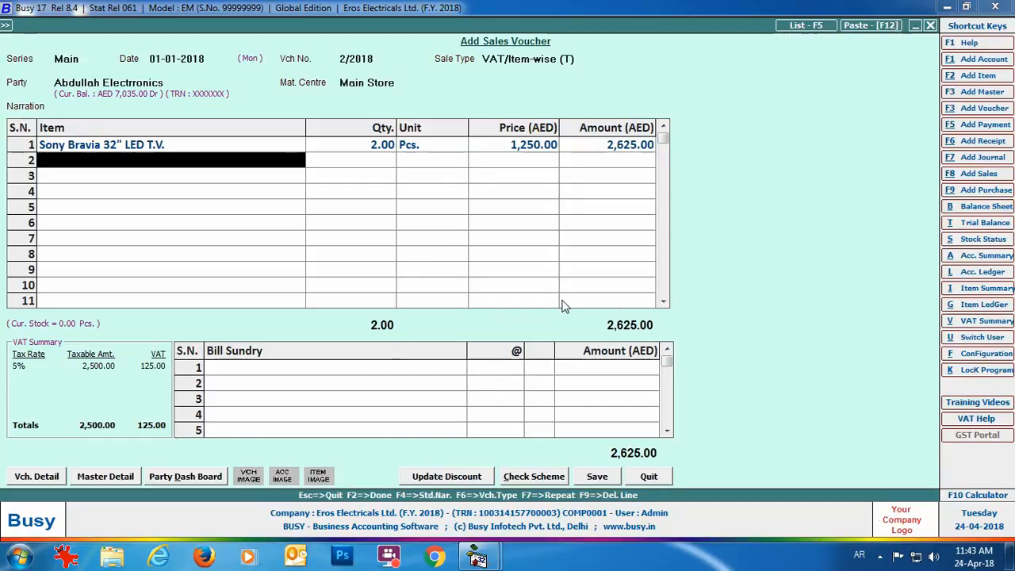
click(591, 476)
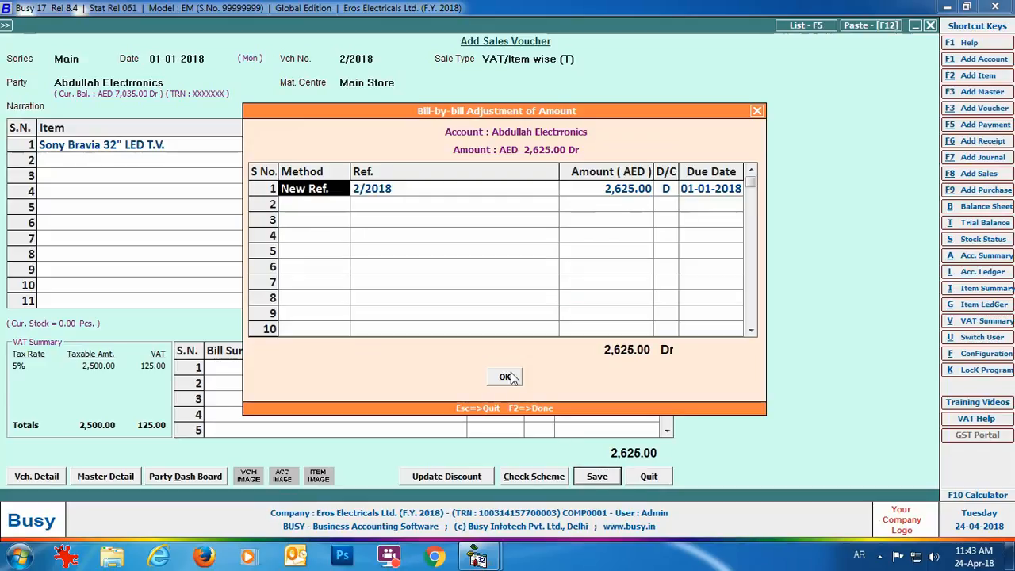
click(511, 378)
click(530, 308)
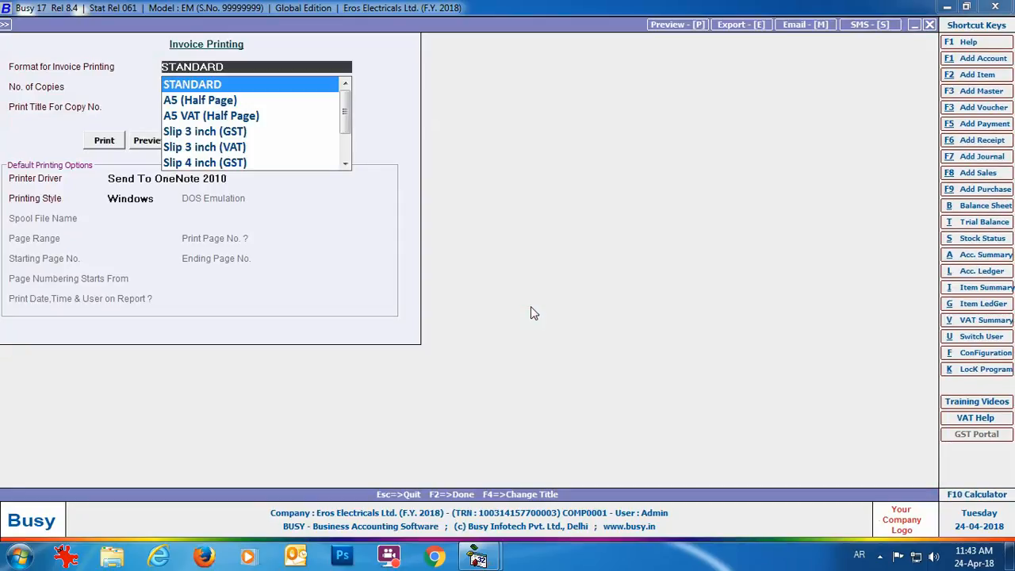
click(146, 140)
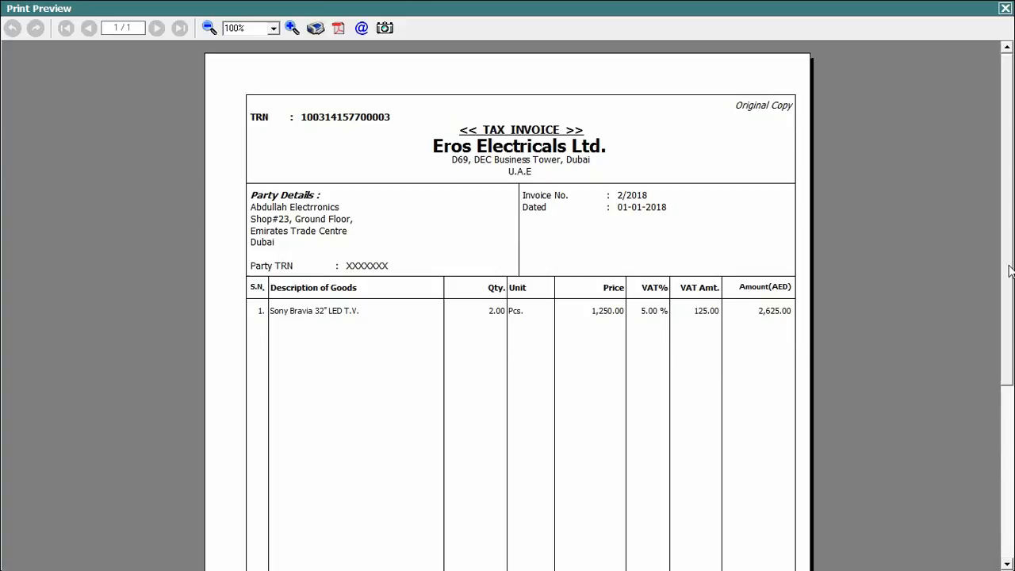
scroll(1009, 271, down, 5)
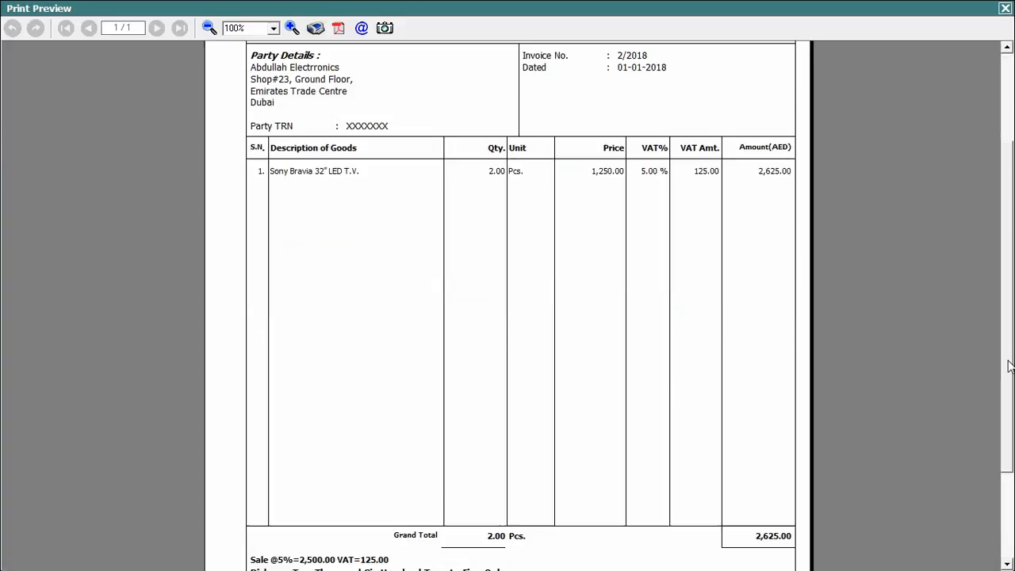
click(1005, 8)
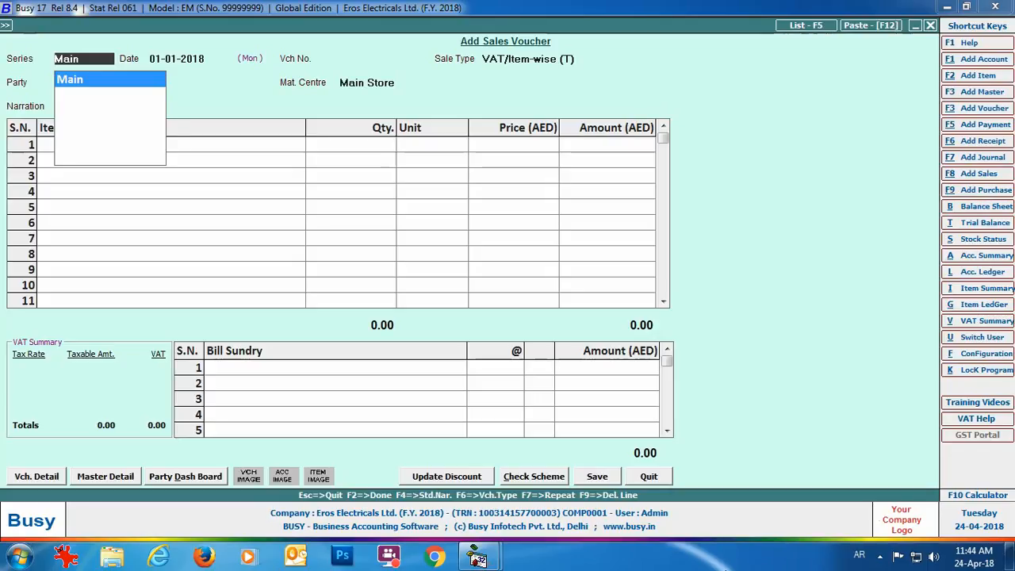
Enter VAT/TaxIncl.(T) voucher 3/2018 for Abdullah Electrronics: 2 Sony Bravia sets at 1,250.
key(Return)
key(Return)
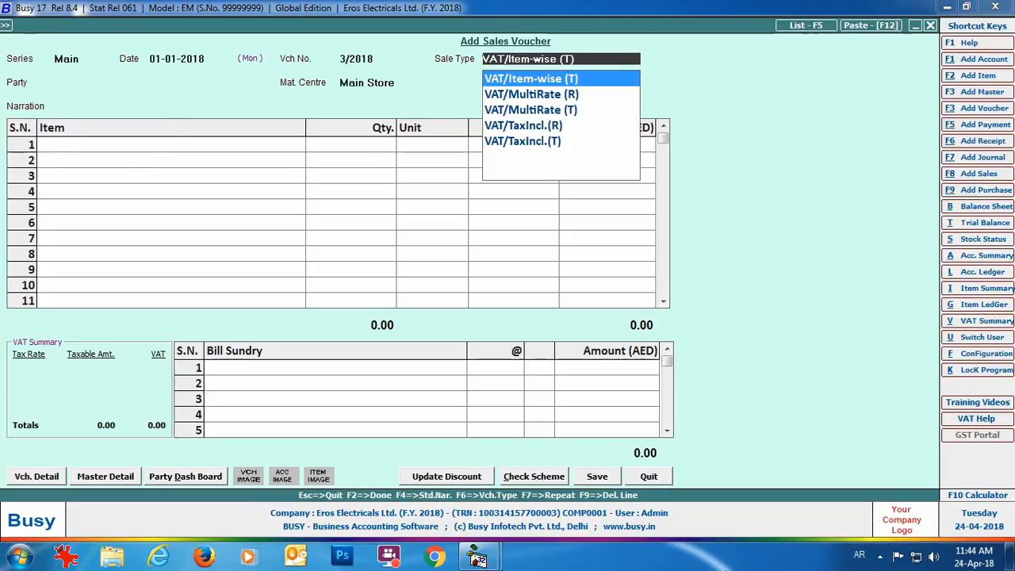
key(Down)
key(Down)
key(Down)
key(Down)
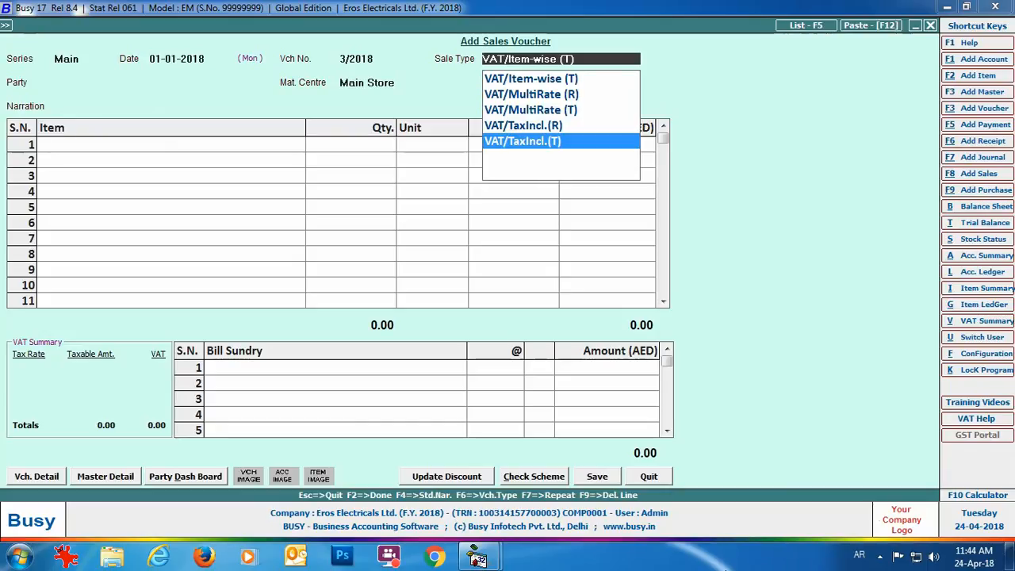
key(Return)
text(ab)
key(Return)
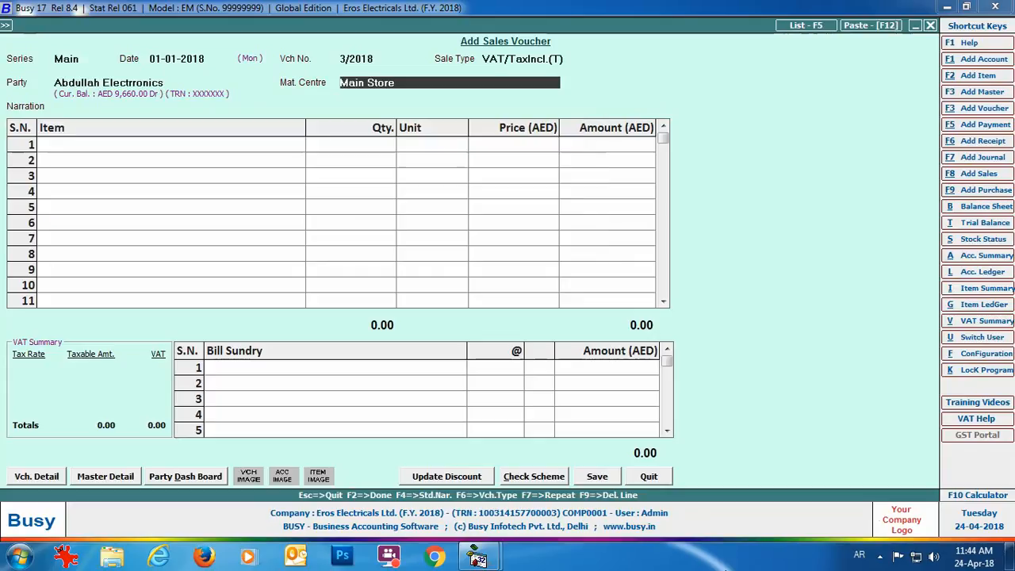
key(Return)
key(Return)
text(so)
key(Return)
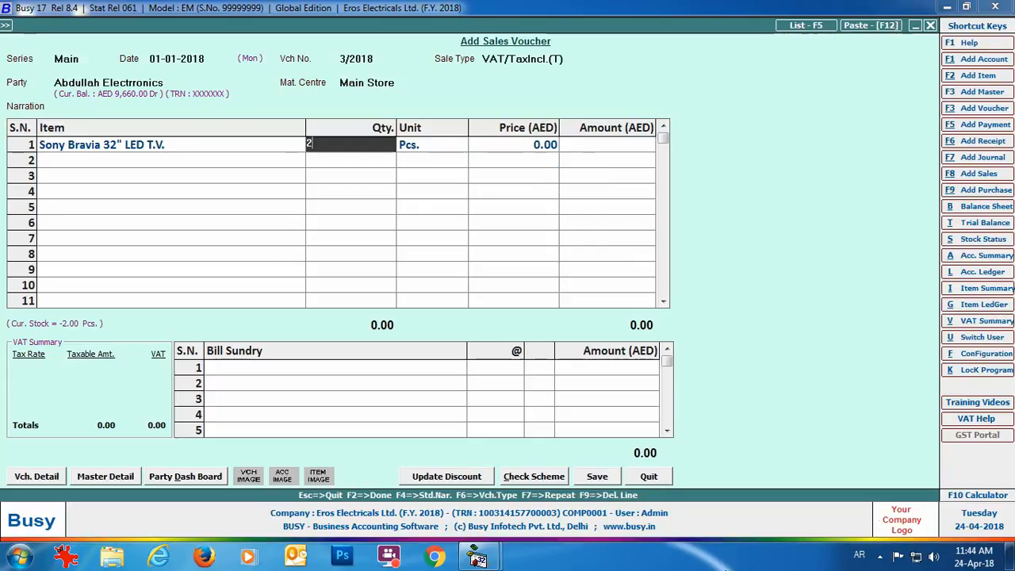
text(2)
key(Return)
key(Return)
text(1250)
key(Return)
key(Return)
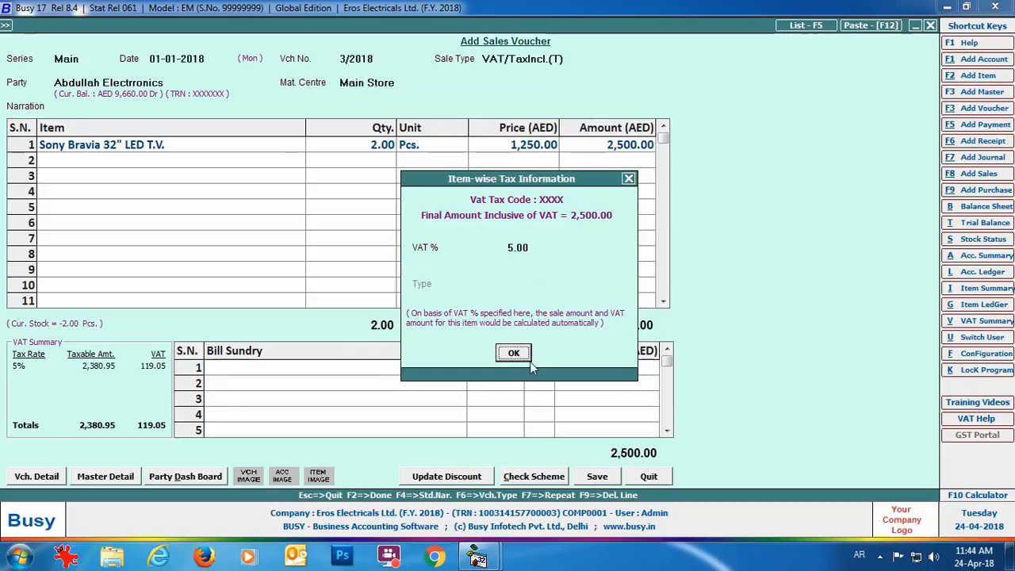
Accept the 5% inclusive VAT, save the 2,500.00 voucher, and preview its tax invoice.
click(503, 356)
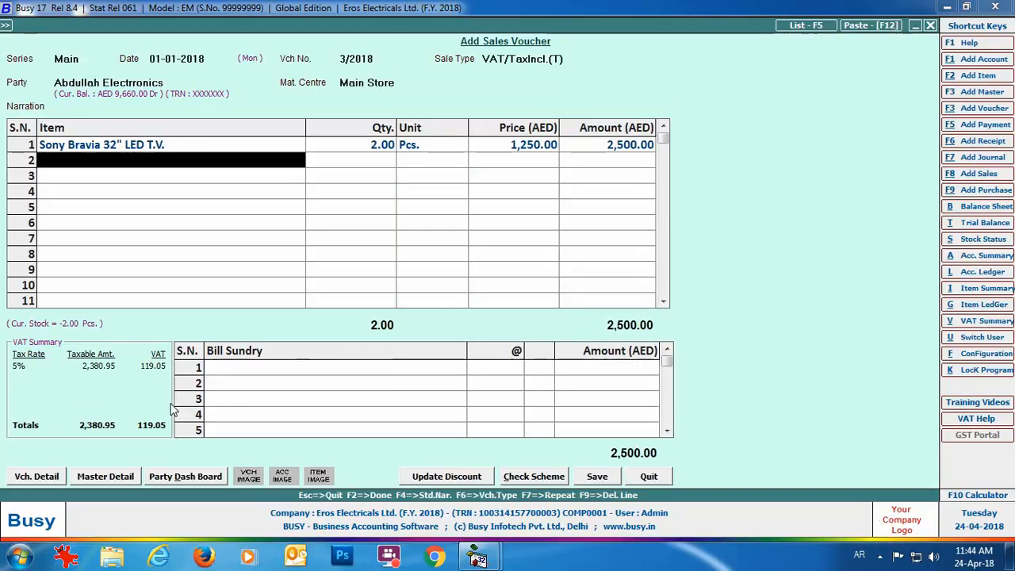
click(601, 480)
click(502, 380)
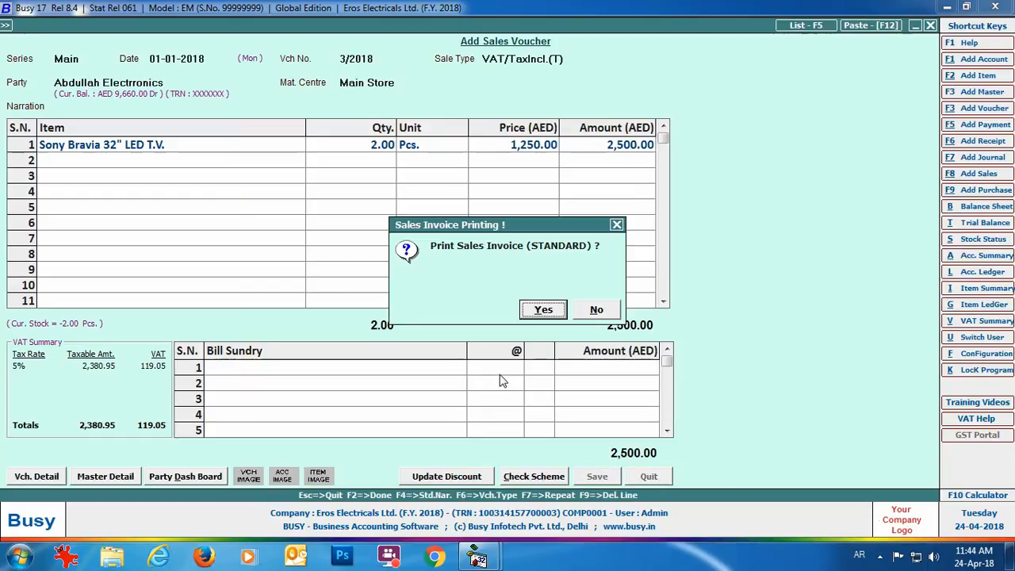
click(525, 312)
click(140, 141)
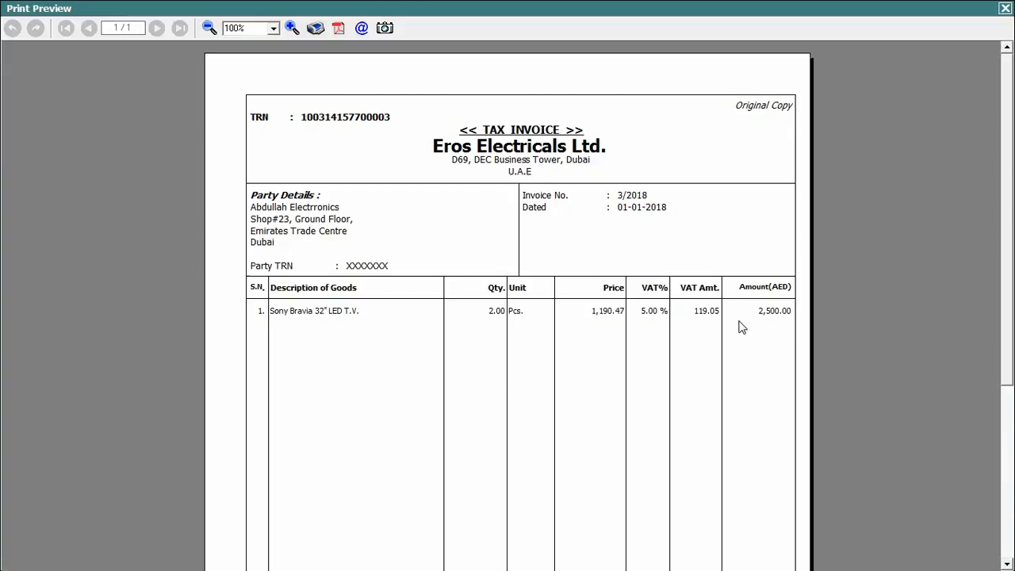
drag(1006, 215, 1006, 388)
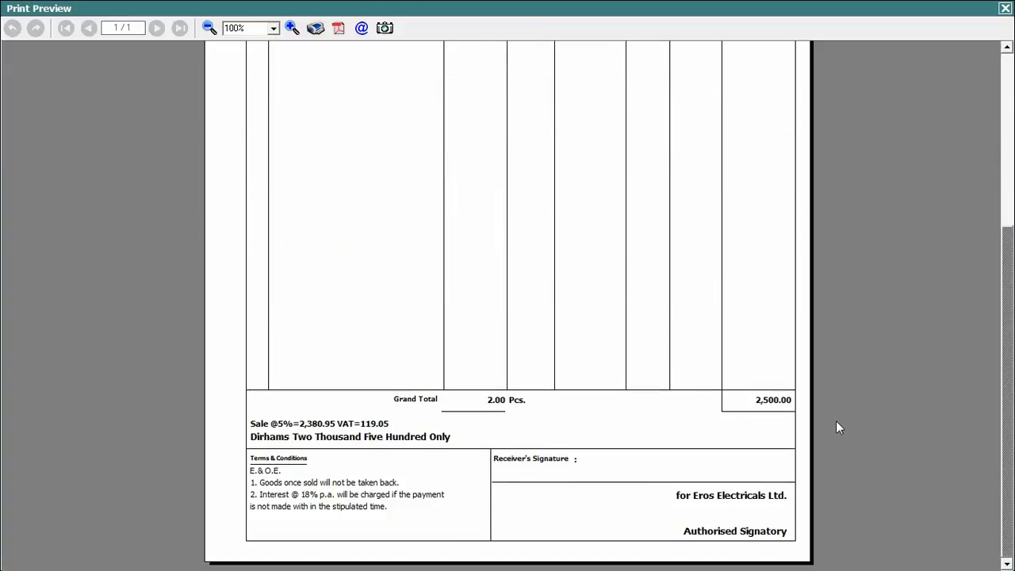
key(Escape)
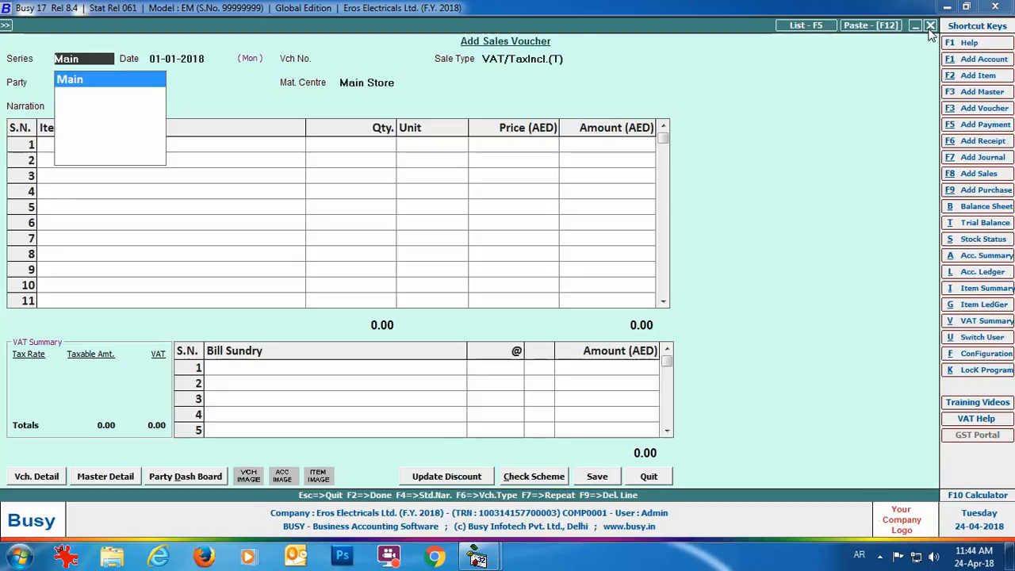
Close the sales voucher and open the U.A.E VAT 201 return from Display > VAT Reports.
key(Escape)
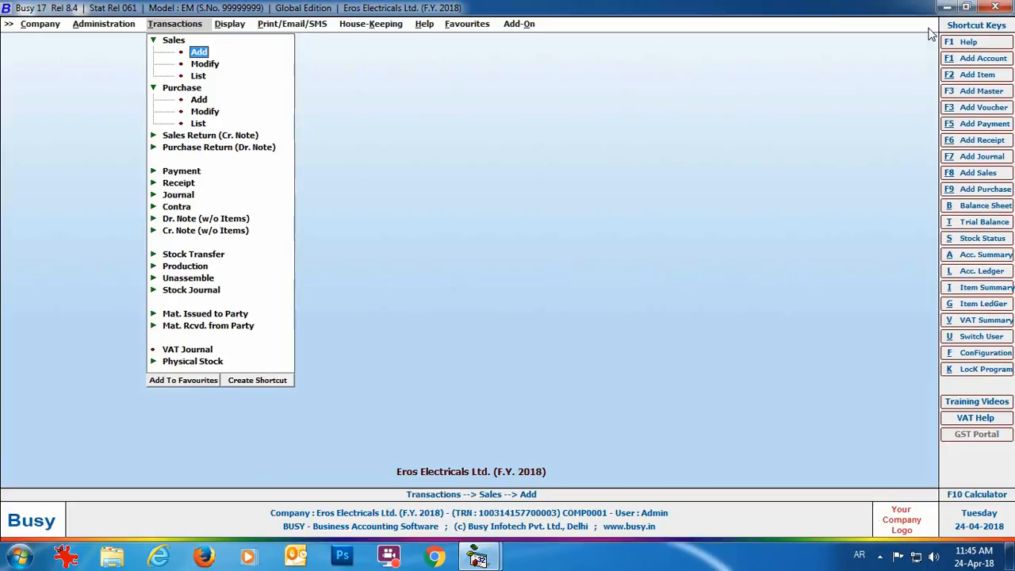
click(227, 26)
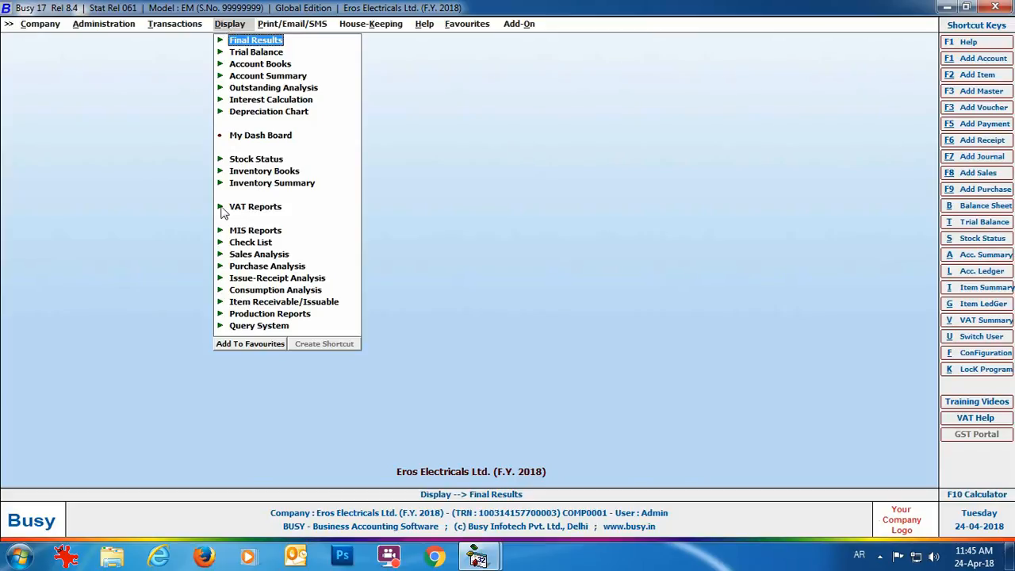
click(277, 210)
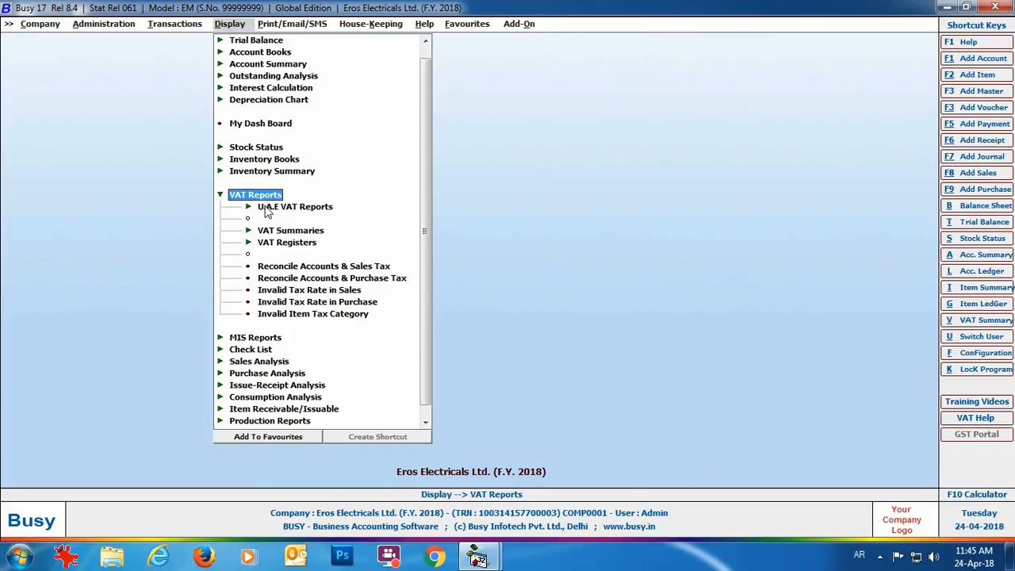
click(317, 210)
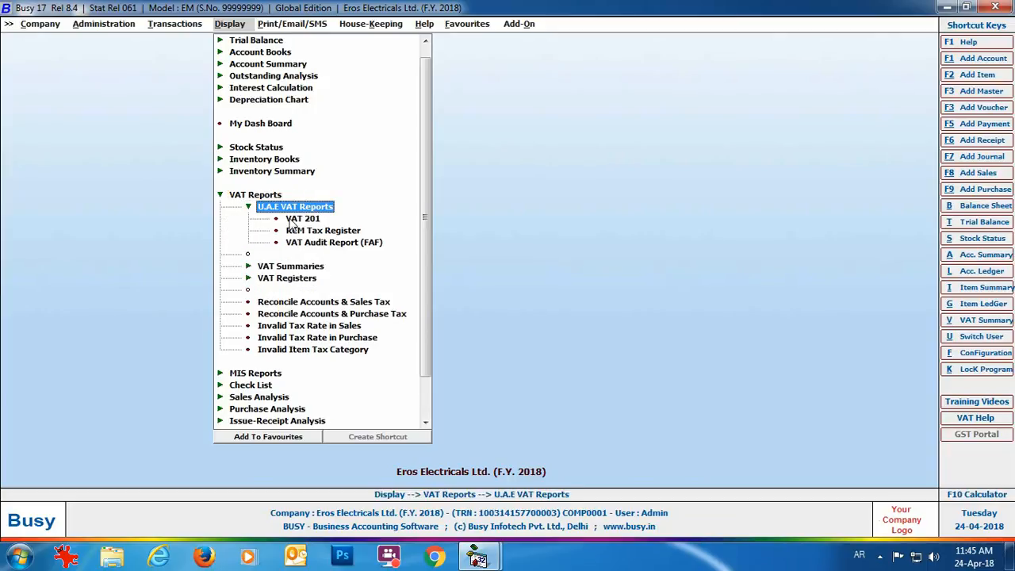
double_click(319, 221)
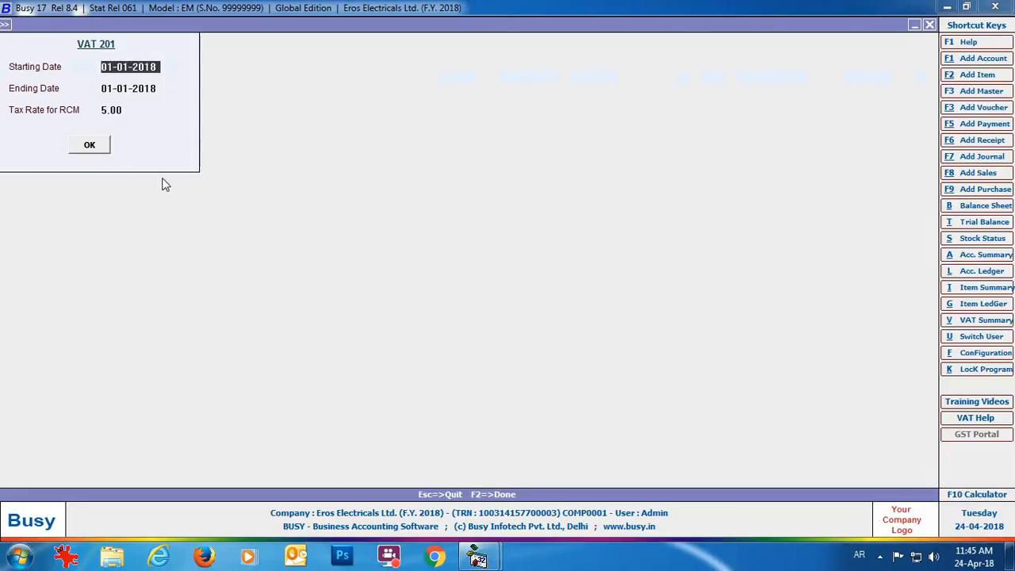
Generate the VAT 201 return for 01-01-2018 to 31-01-2018, review the 259.05 net VAT due, and close it.
key(Return)
text(31-01)
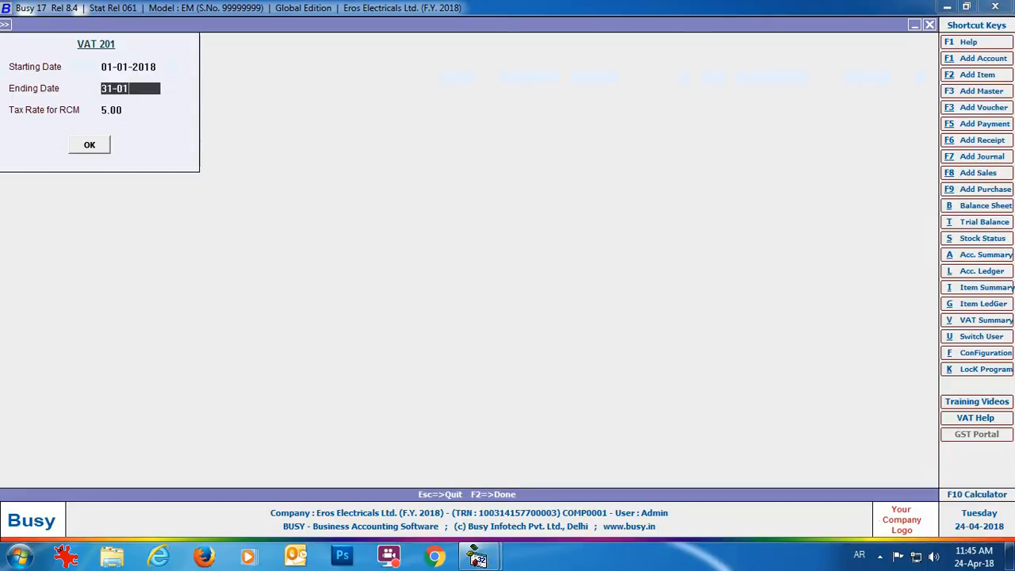
key(Return)
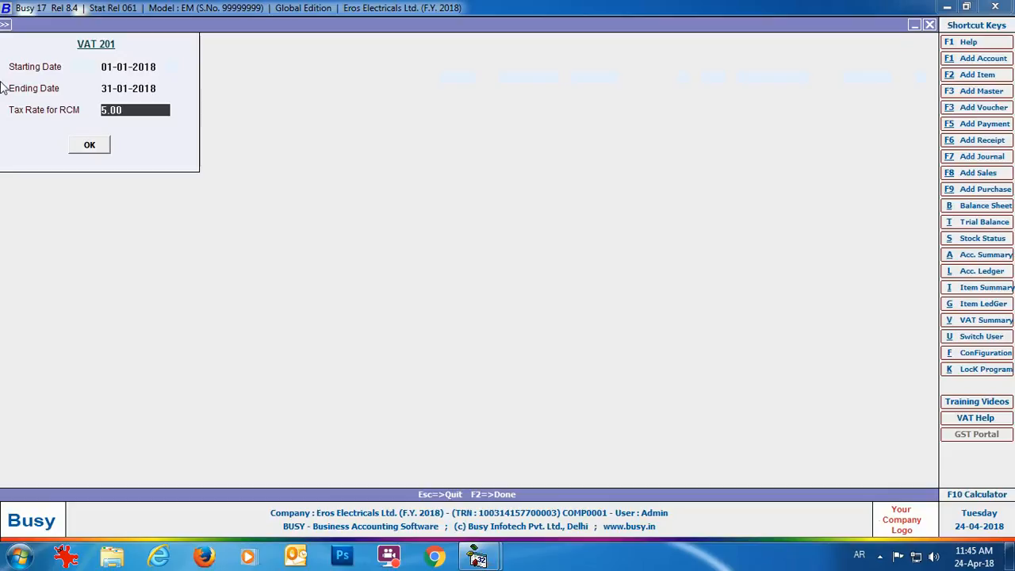
click(92, 147)
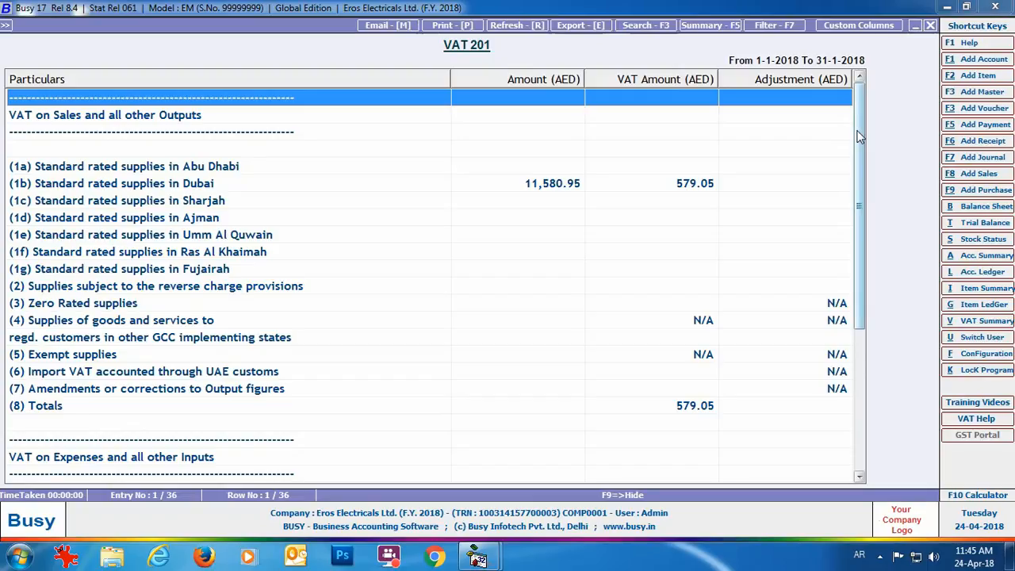
drag(857, 135, 854, 242)
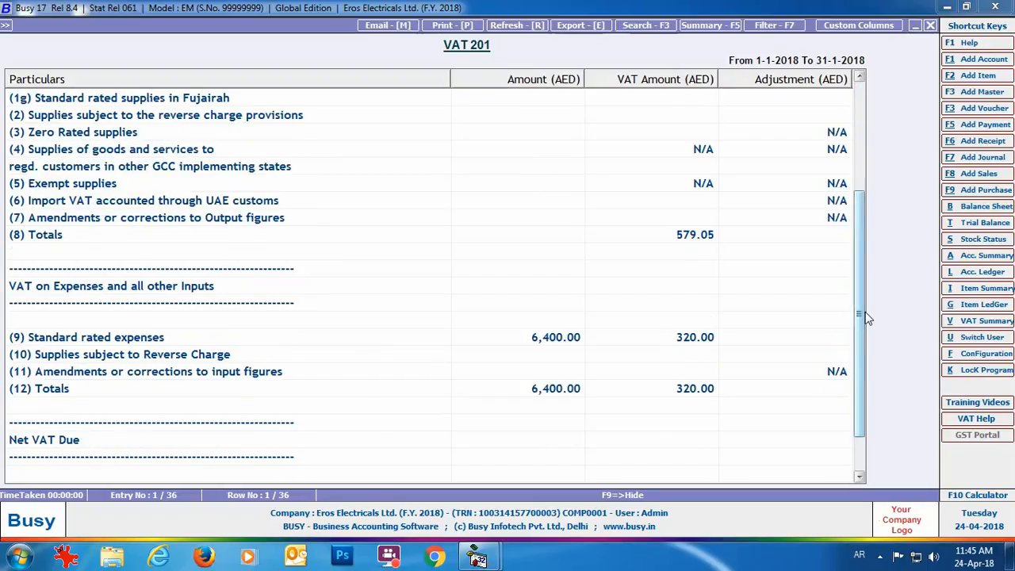
scroll(864, 317, down, 1)
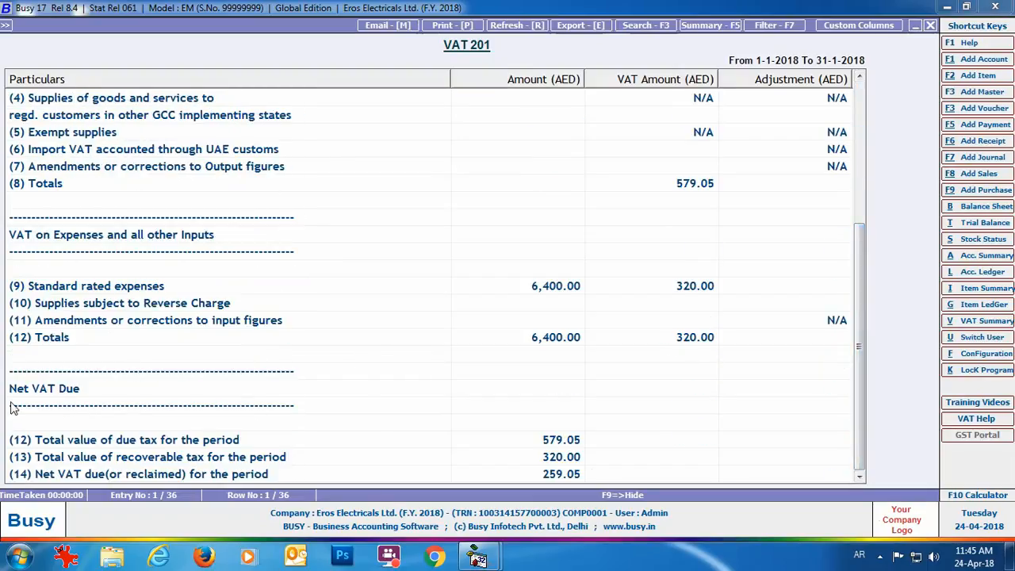
click(931, 25)
click(931, 25)
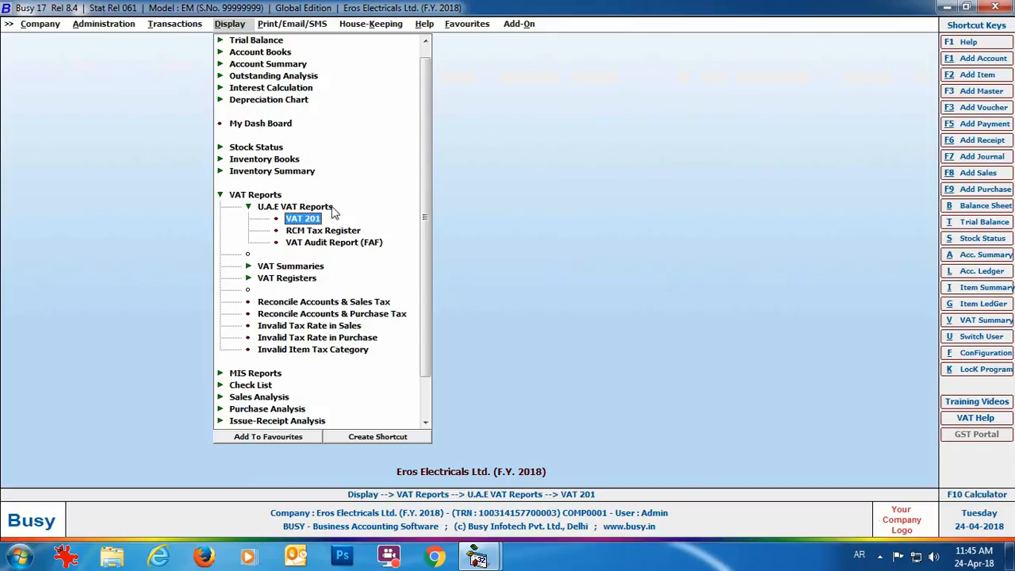
View the VAT Summary to 31-01-2018 (579.05 output vs 320.00 input tax), then close it.
double_click(298, 266)
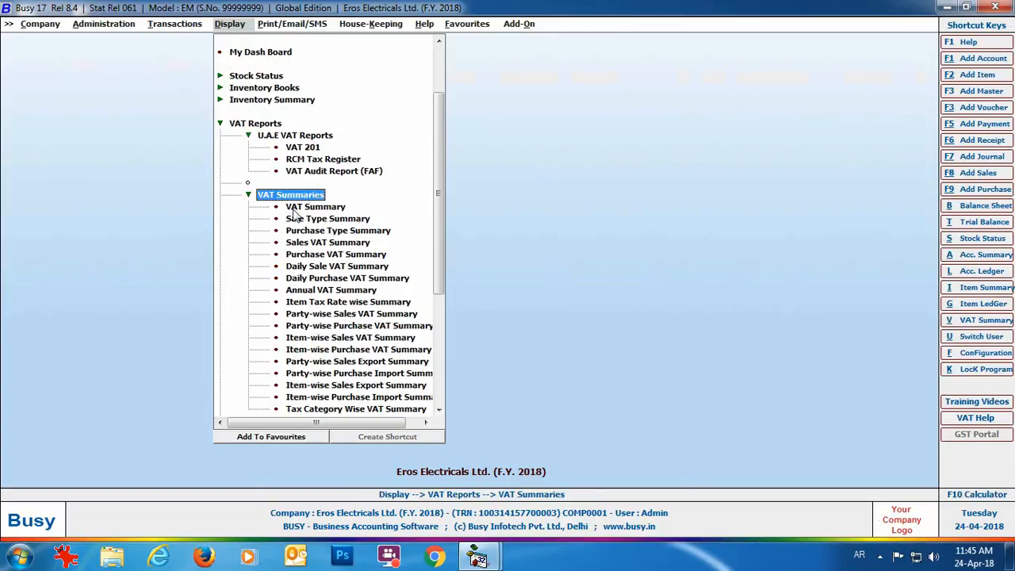
double_click(315, 209)
key(Return)
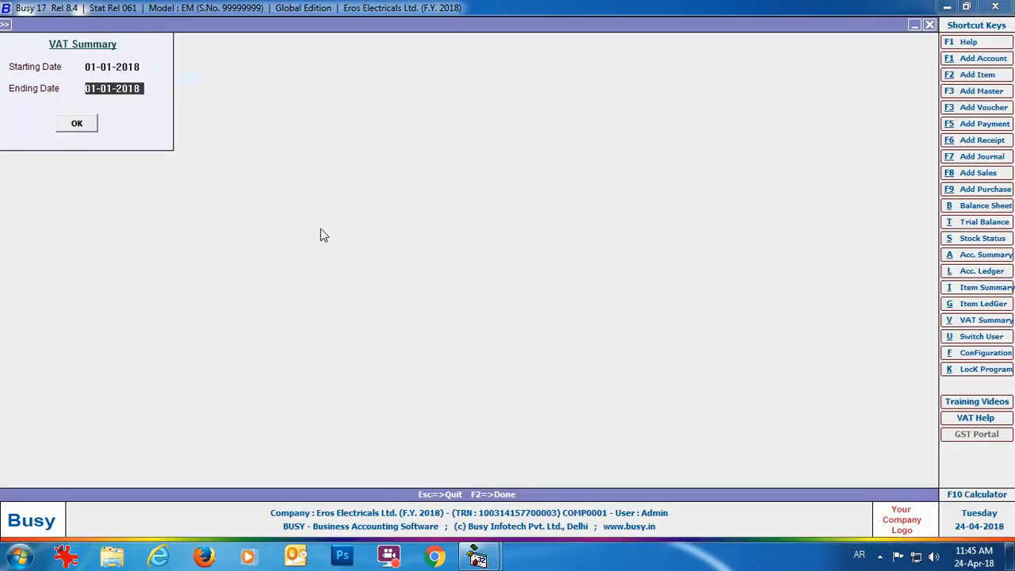
text(31-0)
key(Return)
key(Return)
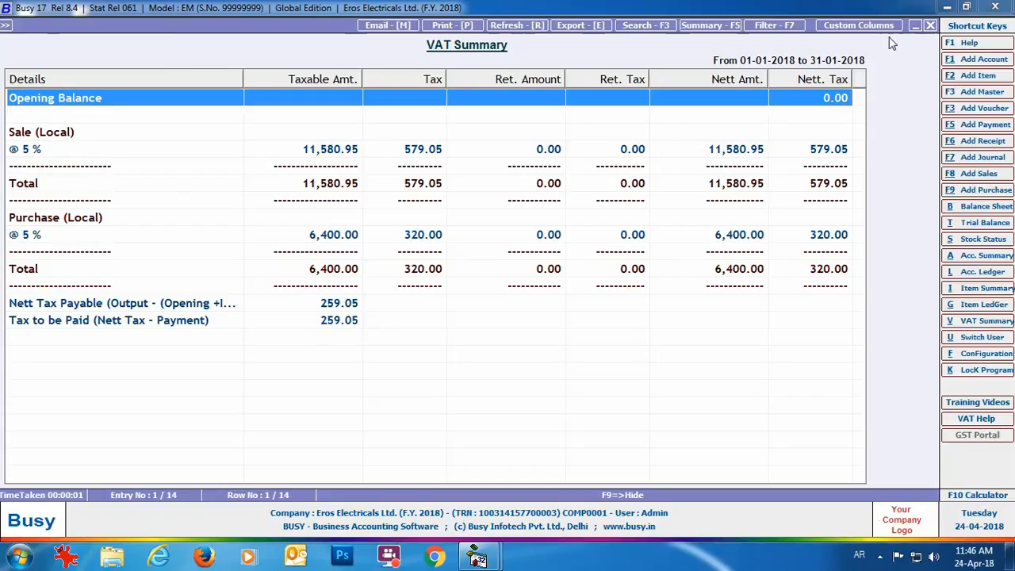
click(931, 25)
key(Escape)
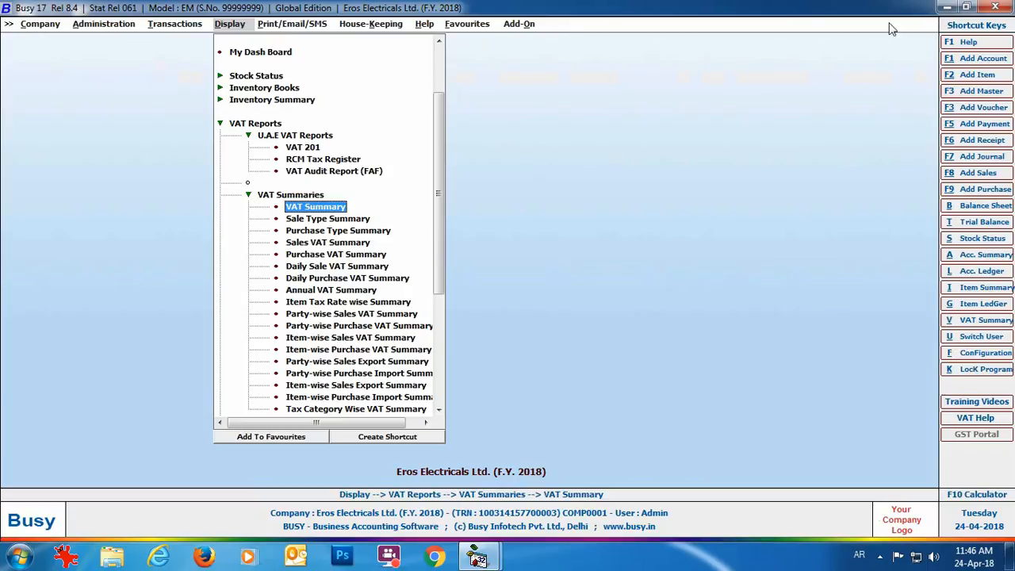
Start a new Main-series payment voucher dated 31-01-2018 with VAT nature Not Applicable.
click(165, 25)
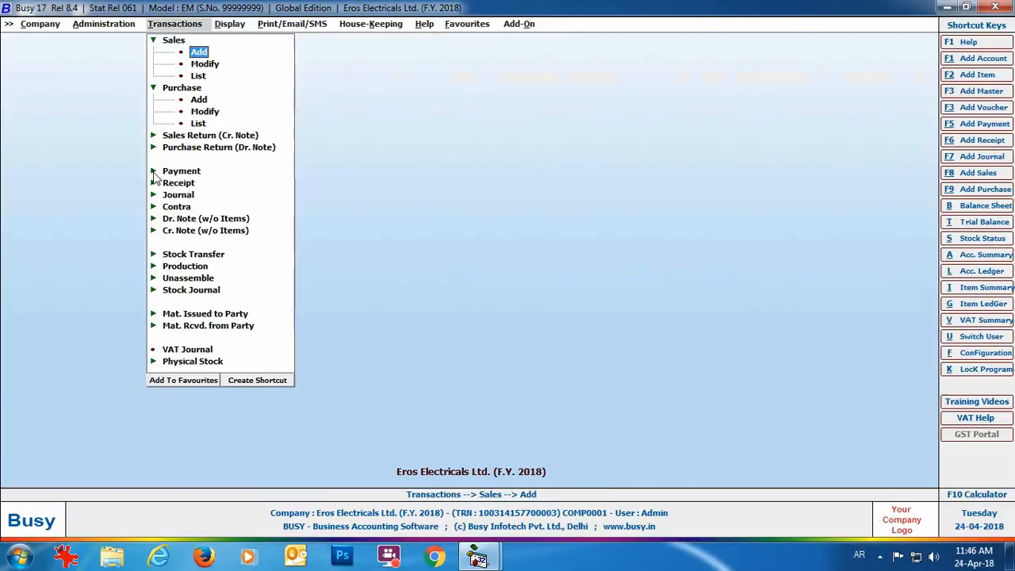
click(195, 172)
click(199, 184)
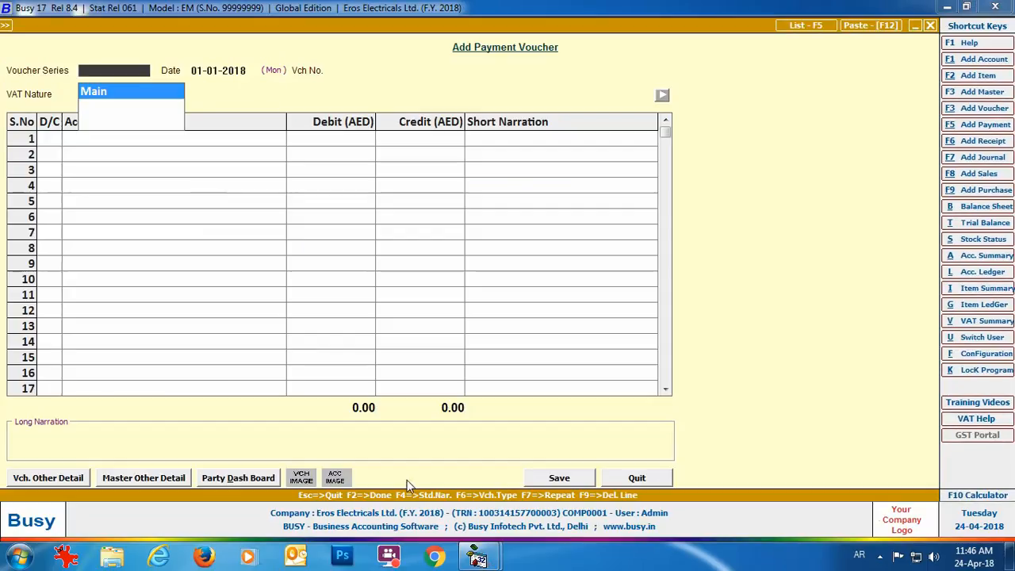
key(Return)
text(31-0)
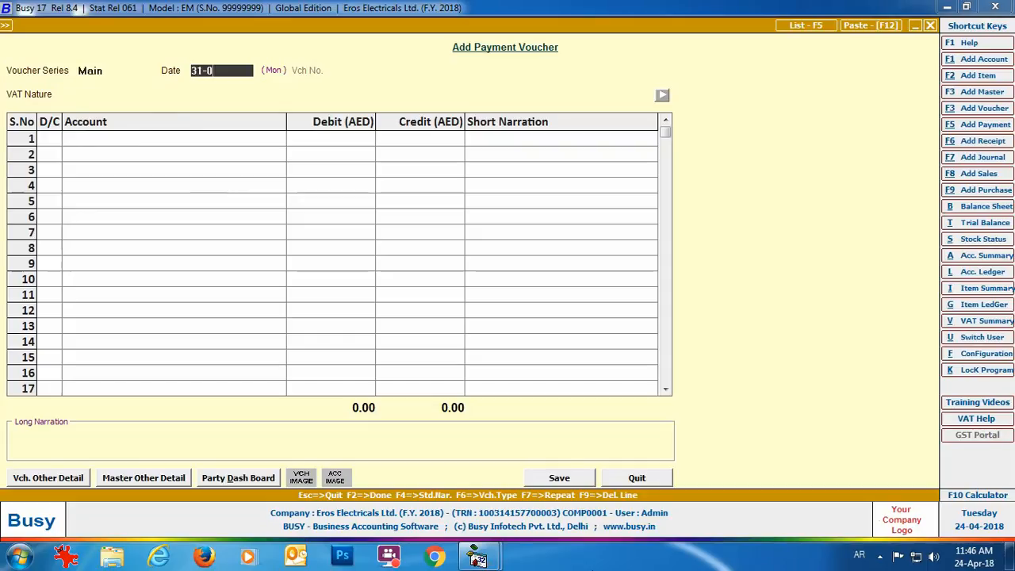
key(Return)
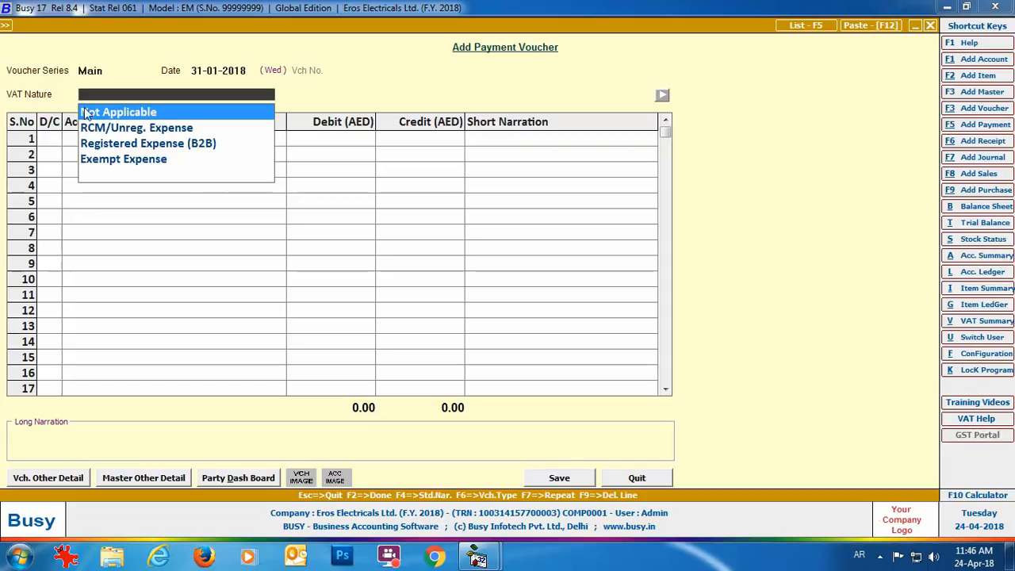
key(Return)
Debit VAT Output 259.05, credit United Arab Bank, and save the voucher.
key(Return)
text(vat)
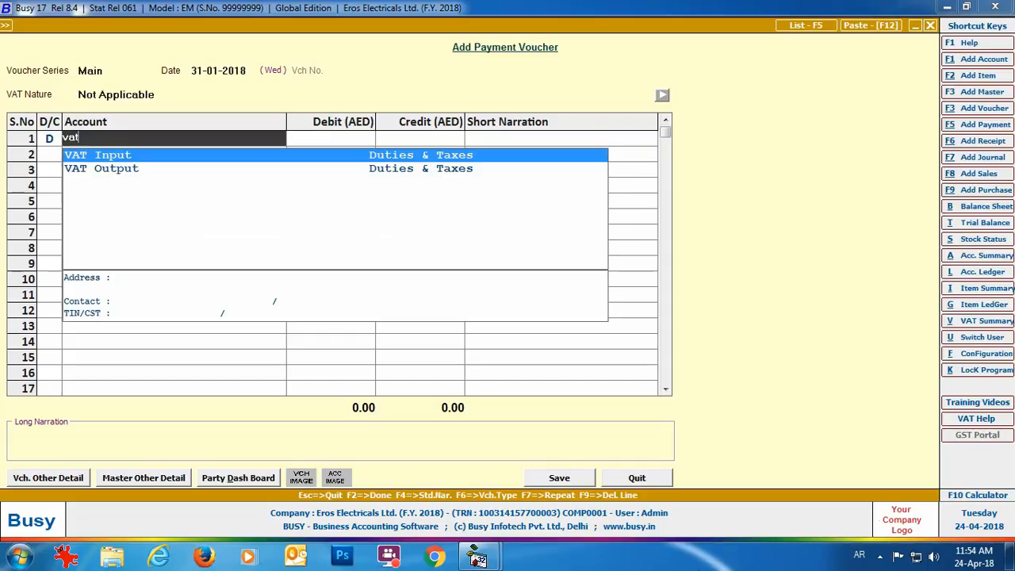
key(Down)
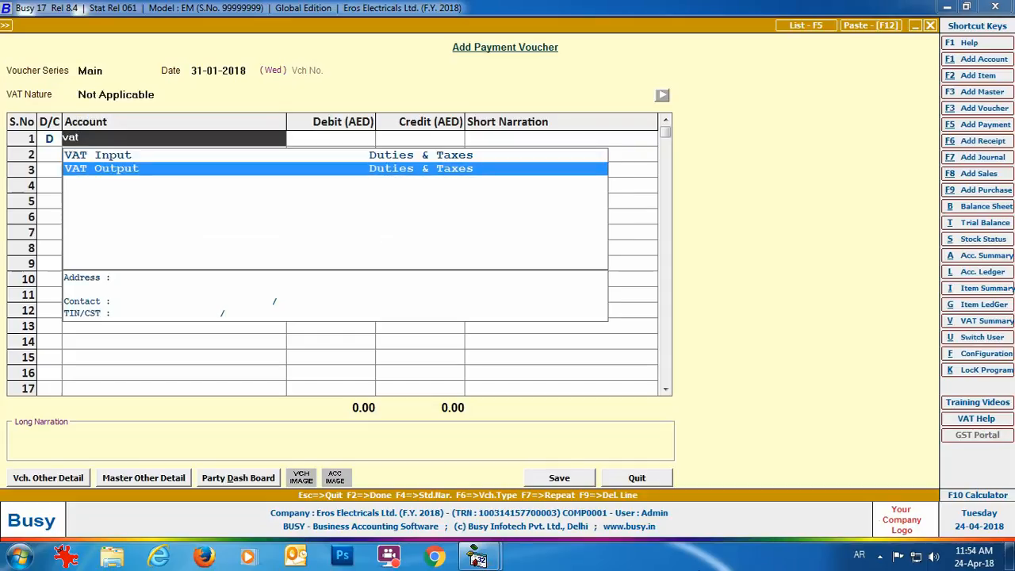
key(Return)
text(259.05)
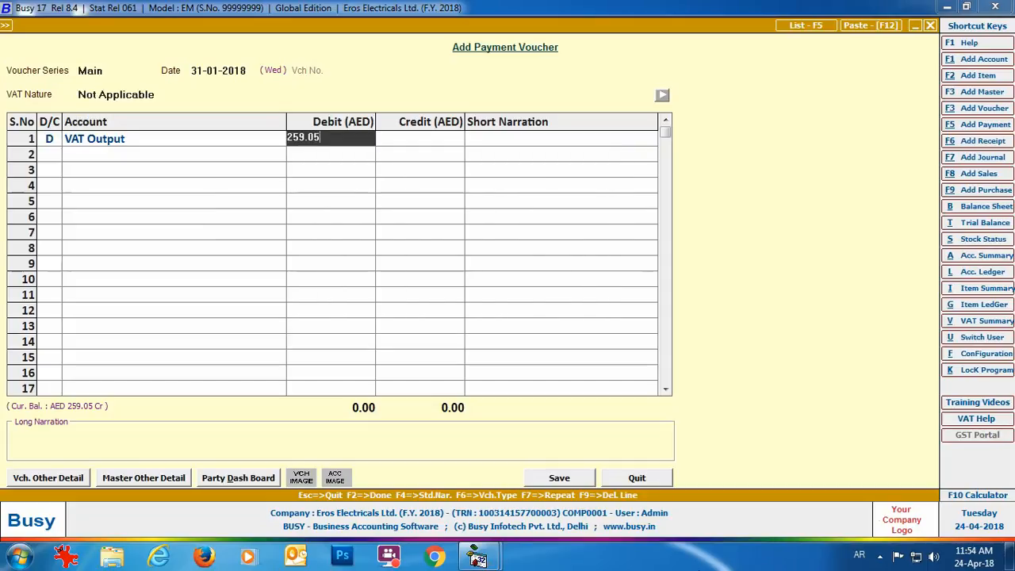
key(Return)
key(Return)
key(Return)
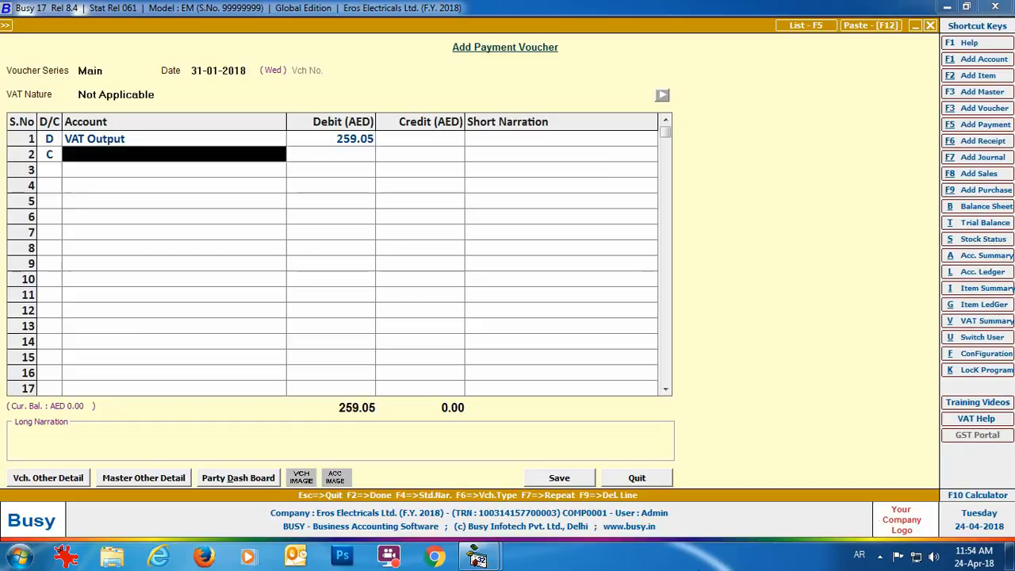
text(unite)
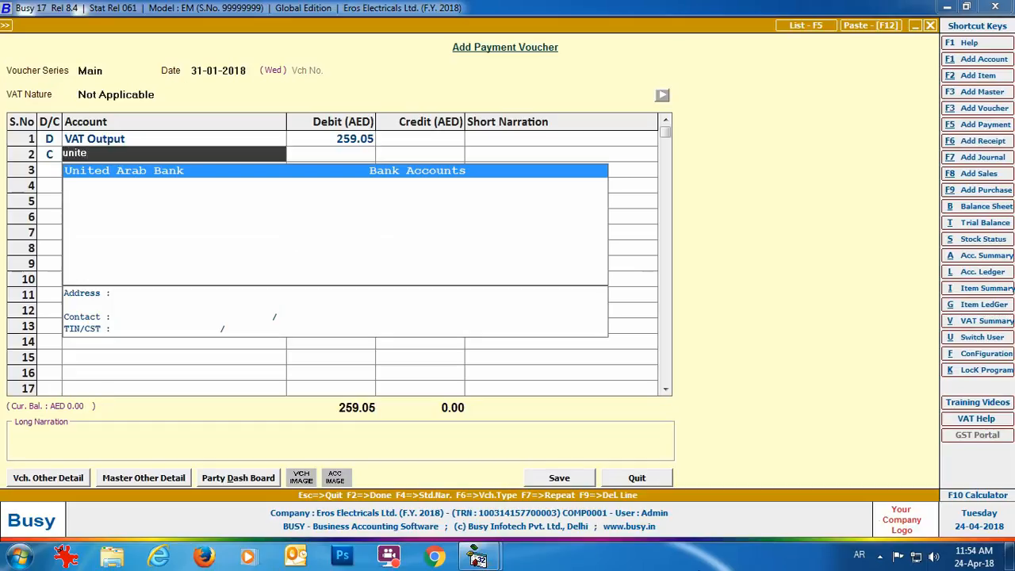
key(Return)
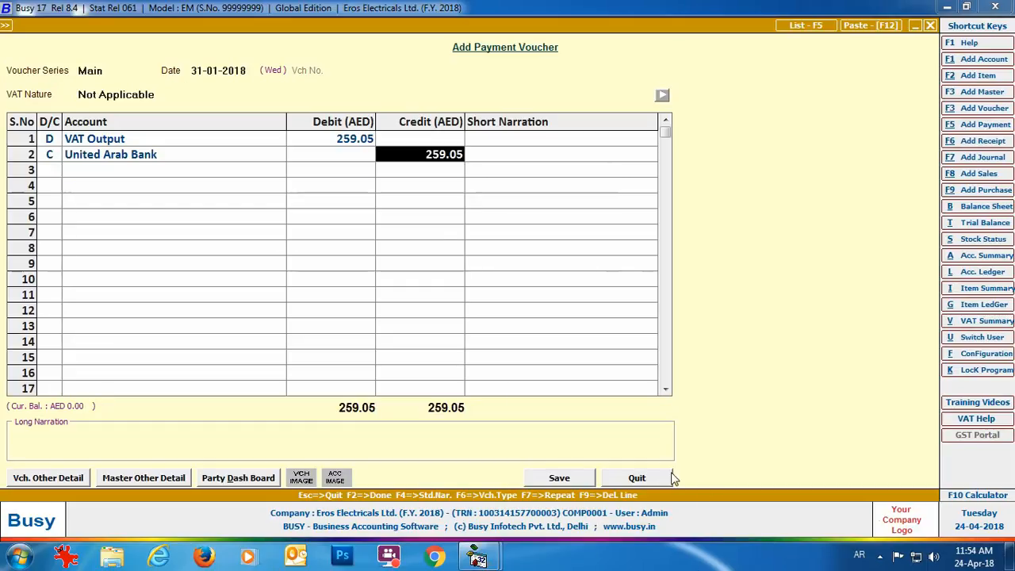
click(556, 478)
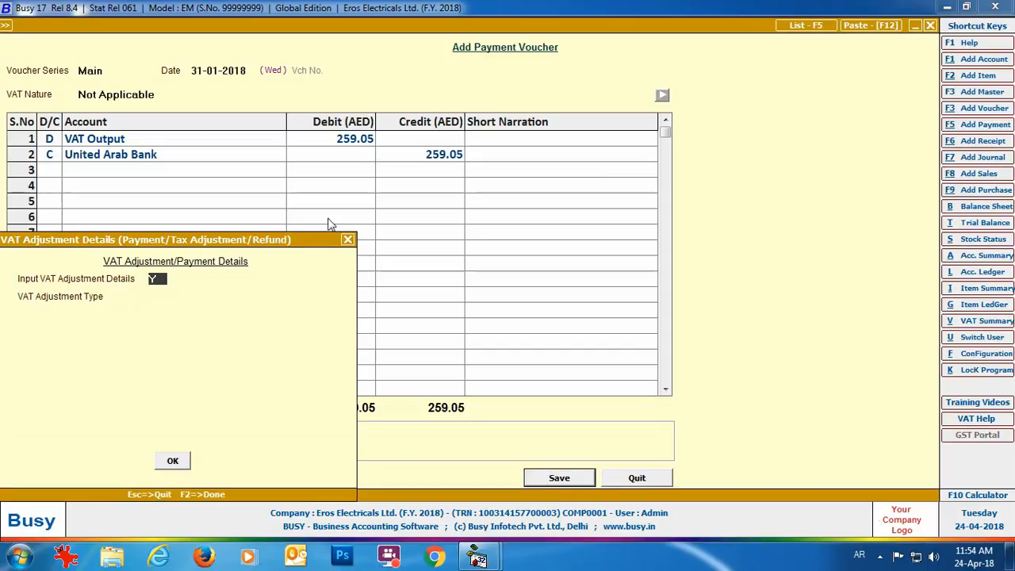
Record the VAT Payment details: challan number, bank United Emirates Bank, bank code 0098.
key(Return)
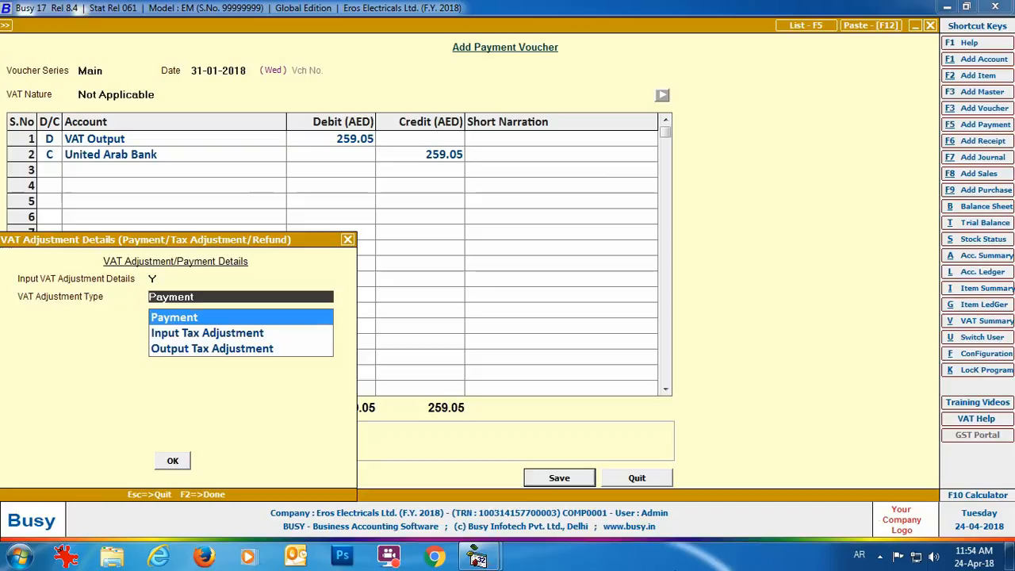
key(Return)
key(Return)
text(002311)
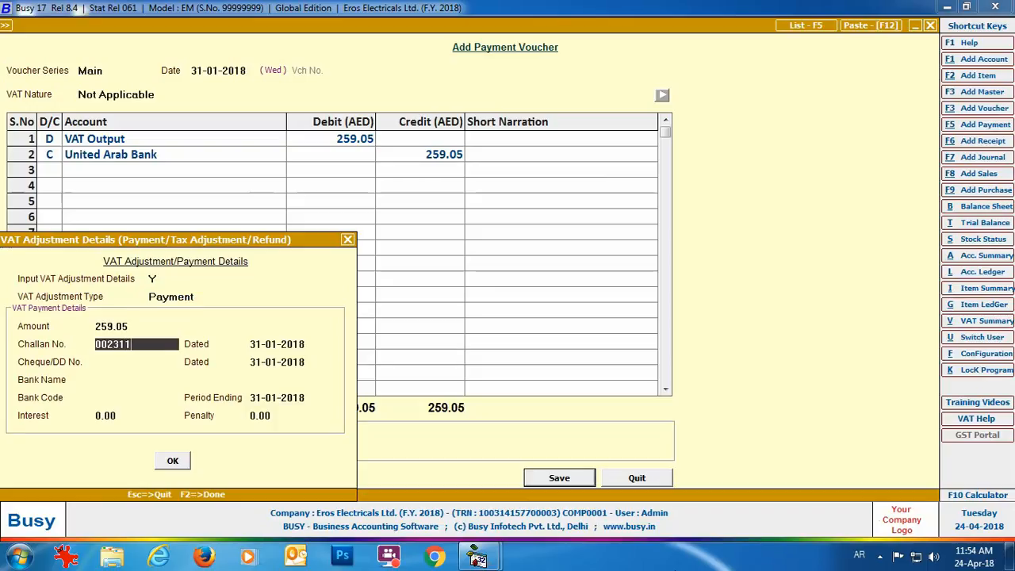
key(Return)
key(Return)
text(986611)
key(Return)
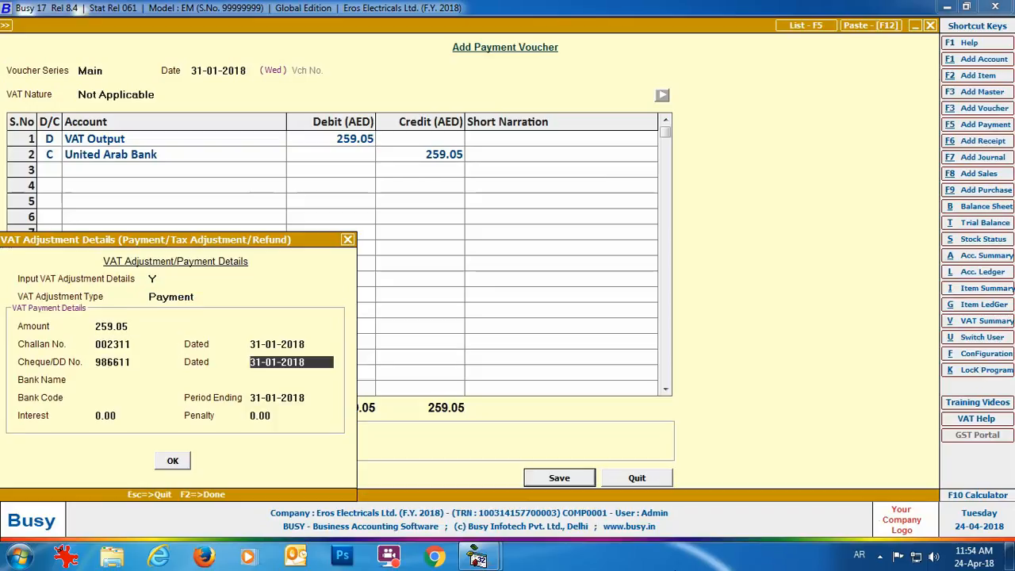
key(Return)
text(United Emirates Bank)
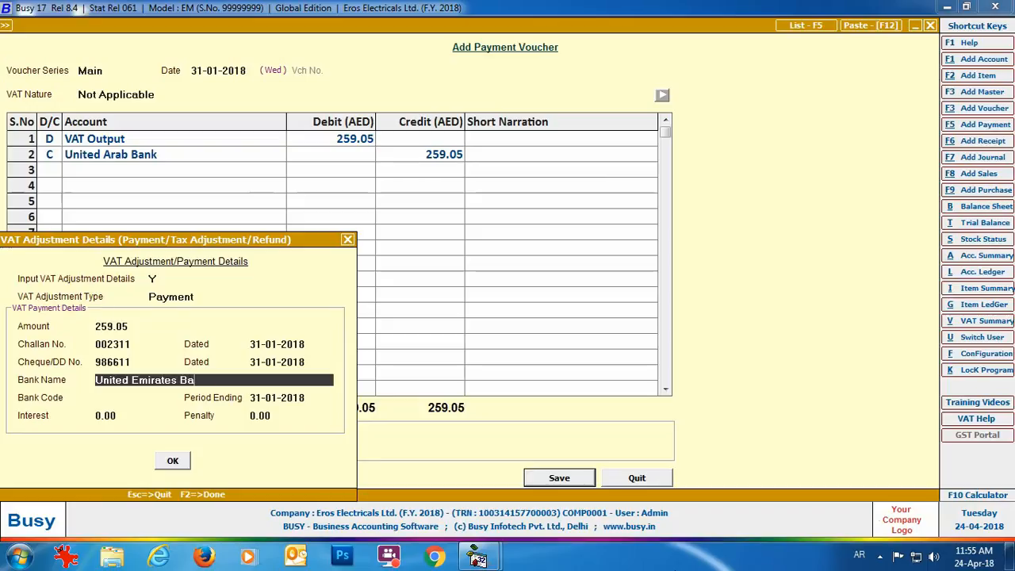
key(Return)
text(0098)
key(Return)
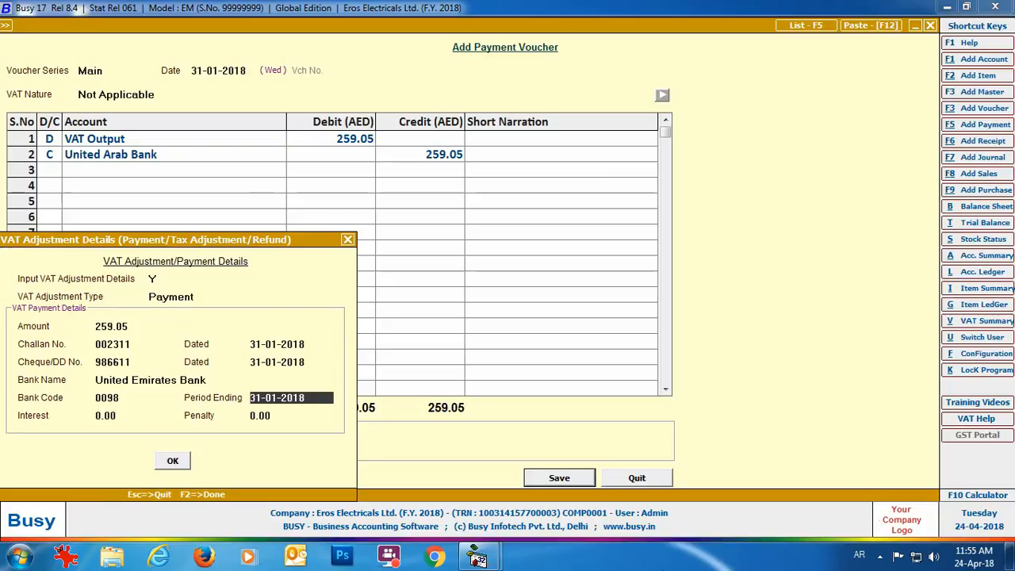
click(171, 462)
click(643, 479)
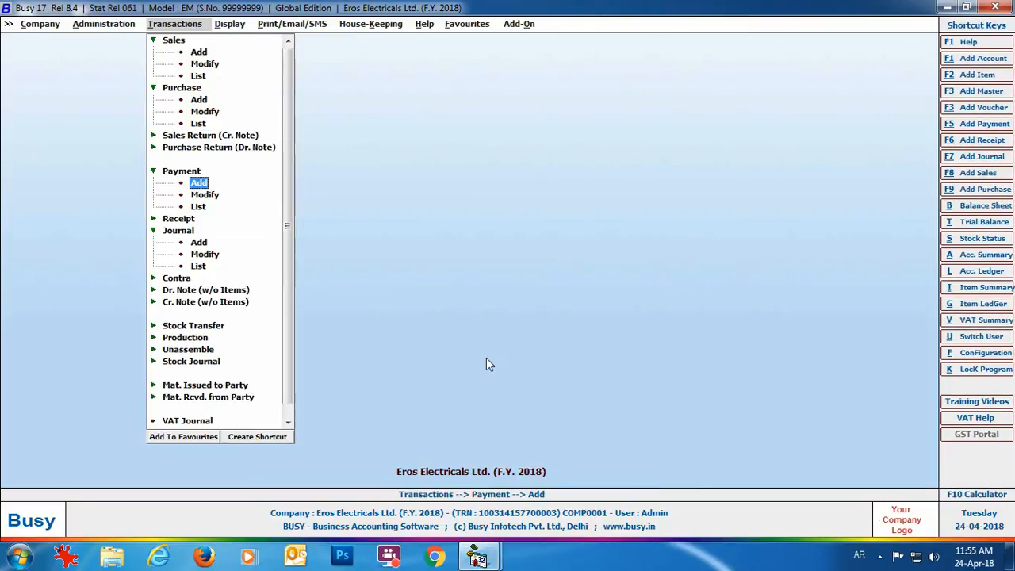
Open the printable VAT 201 return for tax year 2018 with reference 01-2018 and STANDARD header.
click(278, 25)
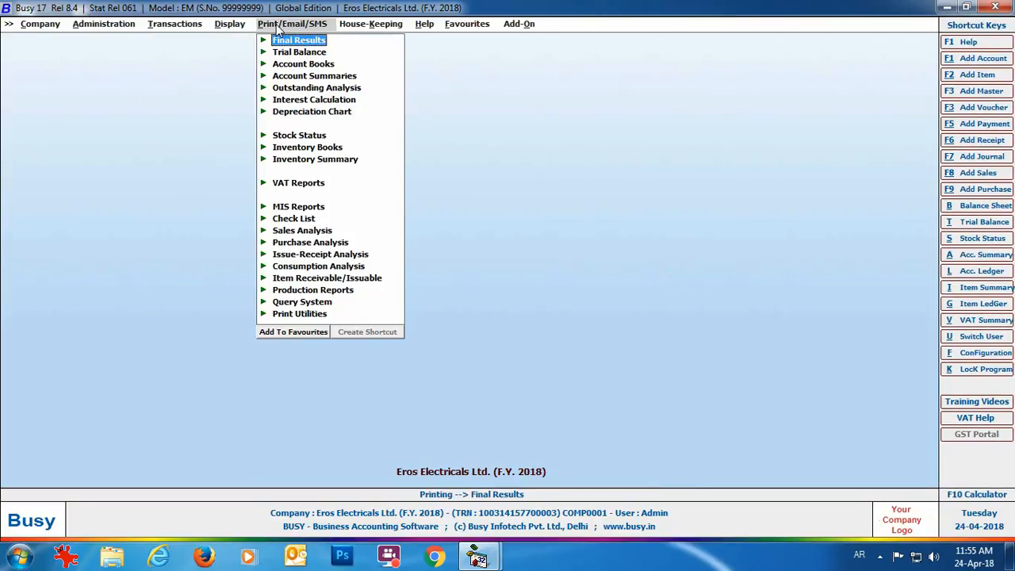
click(321, 184)
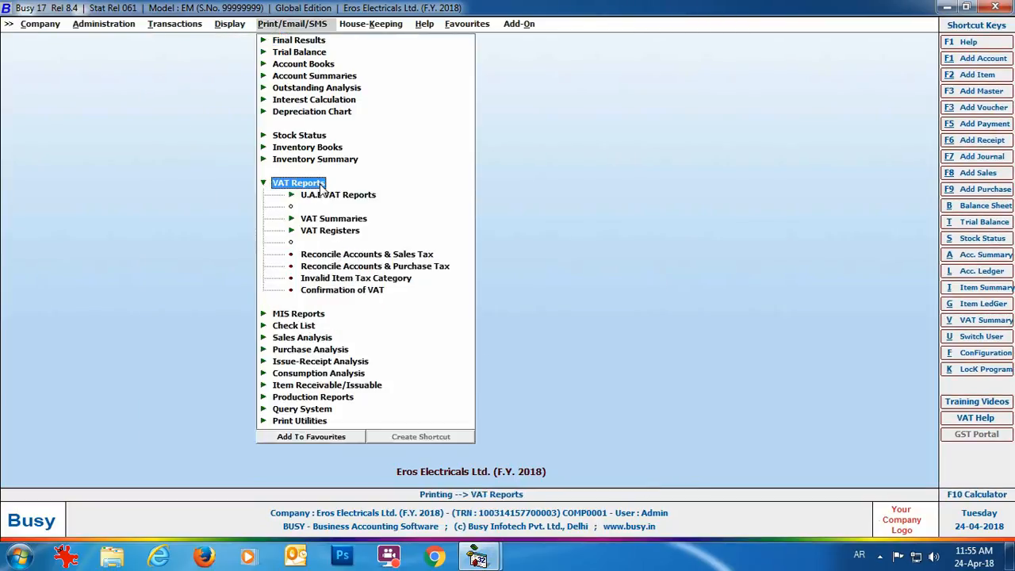
click(361, 197)
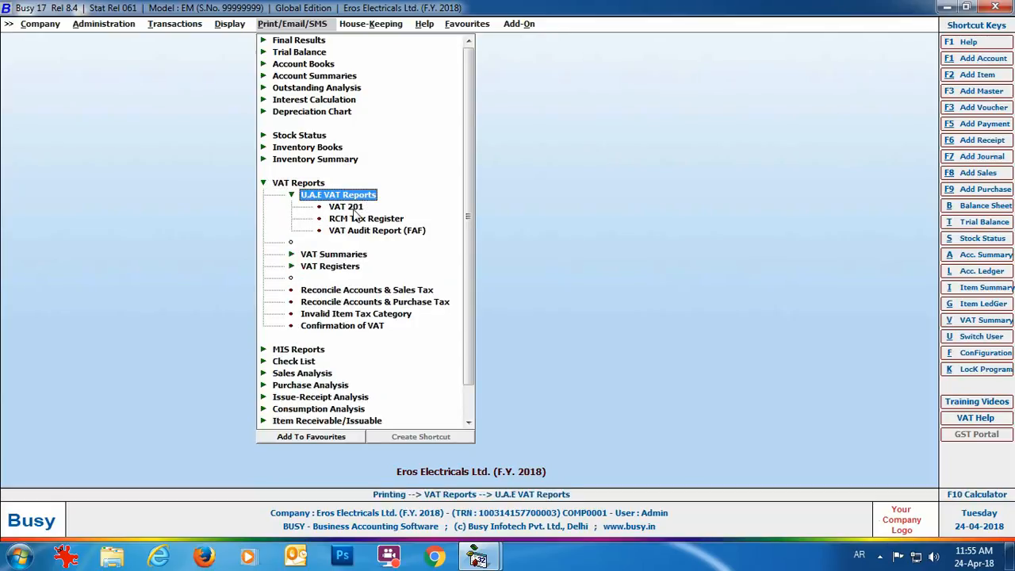
double_click(353, 208)
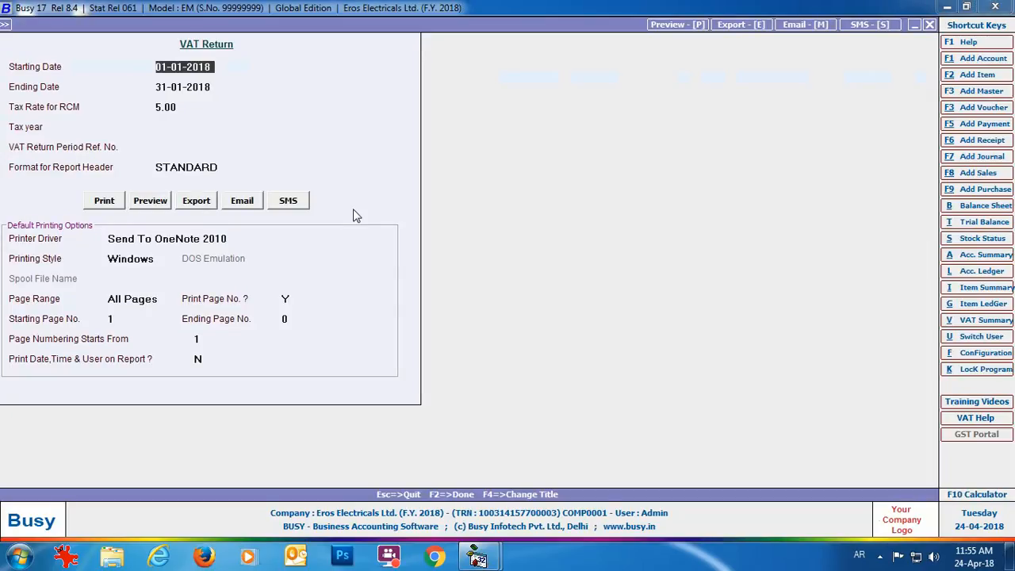
key(Return)
key(Return)
key(Return)
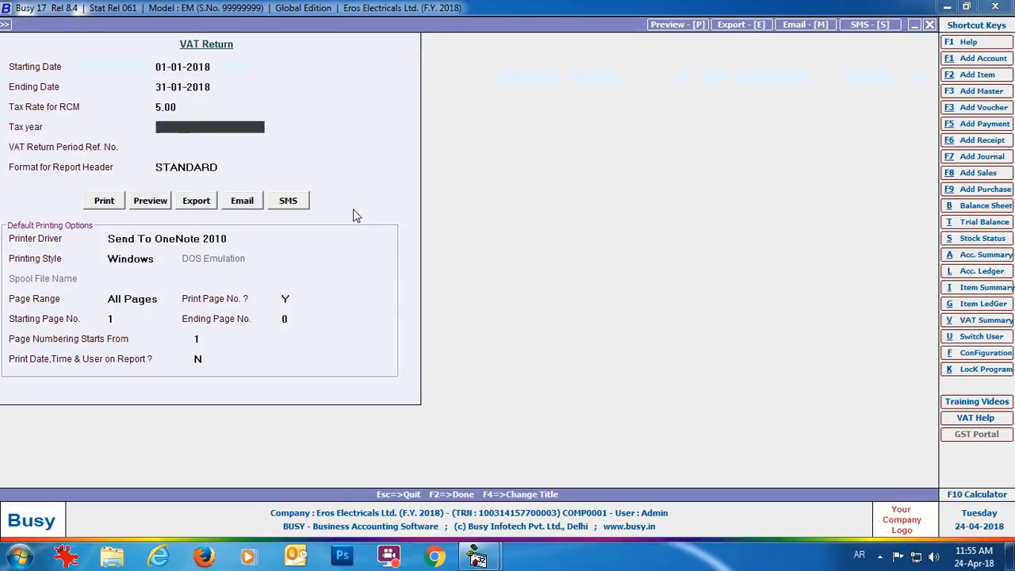
text(2018)
key(Return)
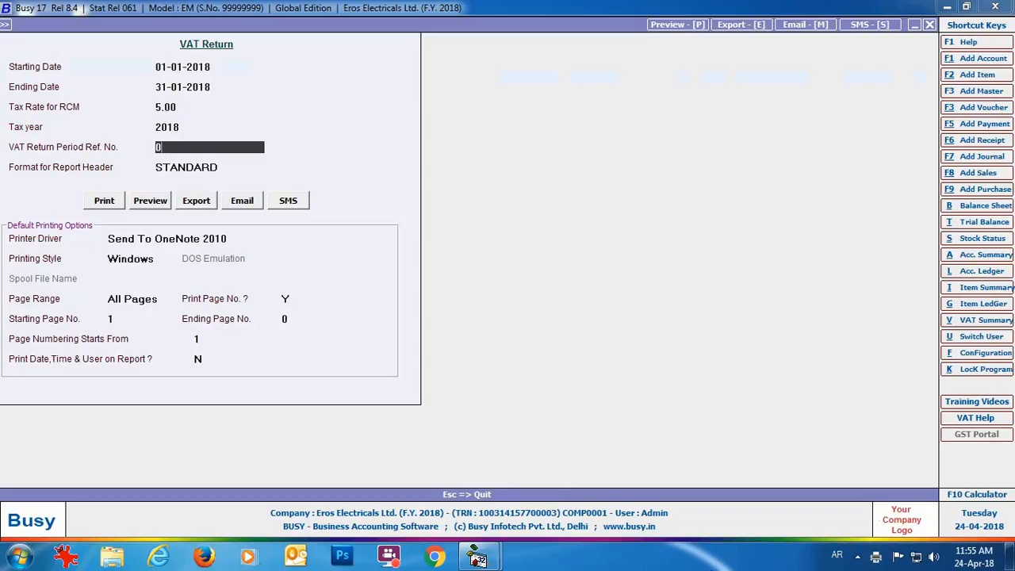
text(01-2018)
key(Return)
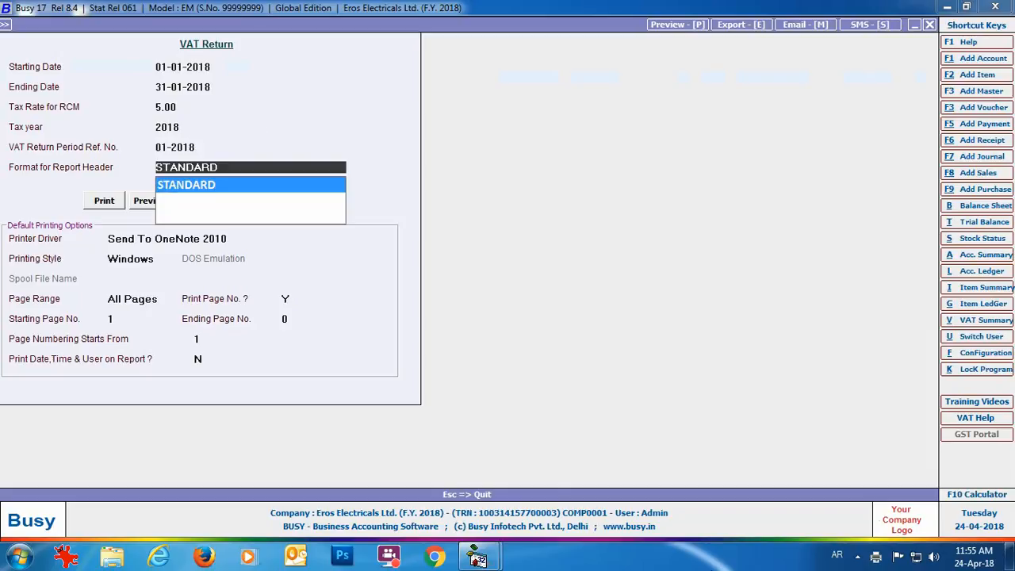
key(Return)
Export the VAT 201 return as VAT 201.pdf and open it in Adobe Reader.
click(194, 206)
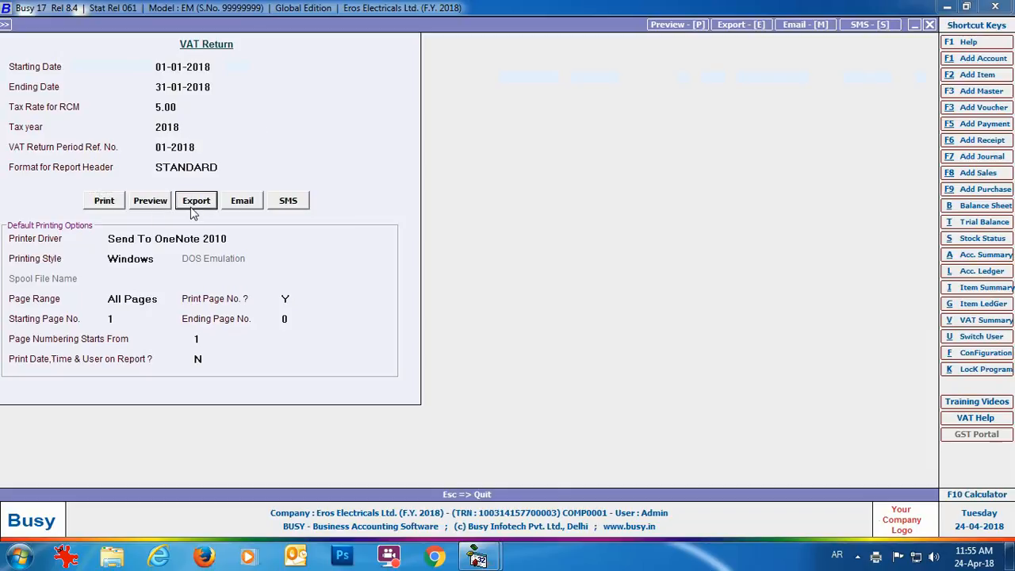
key(Return)
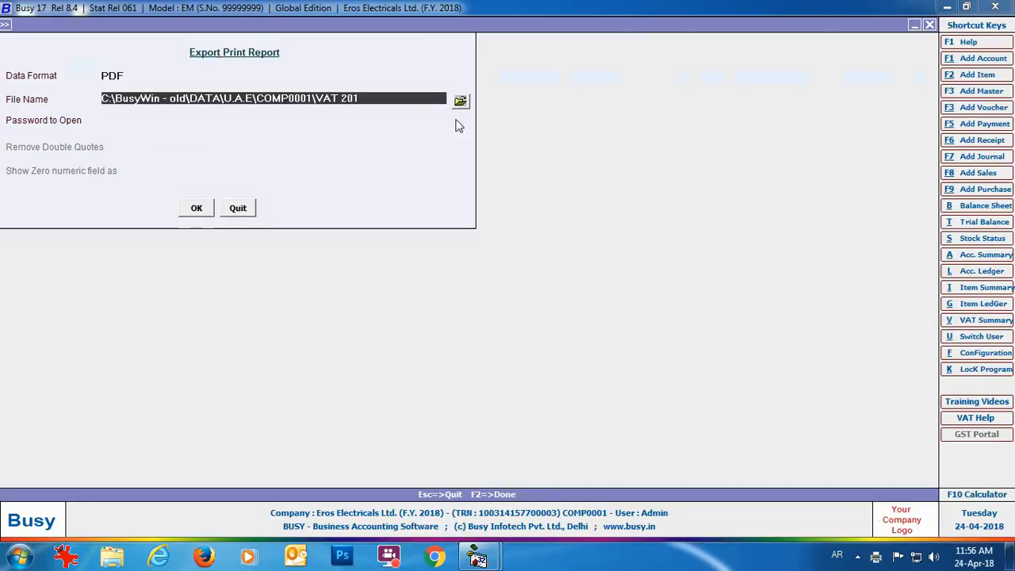
key(Return)
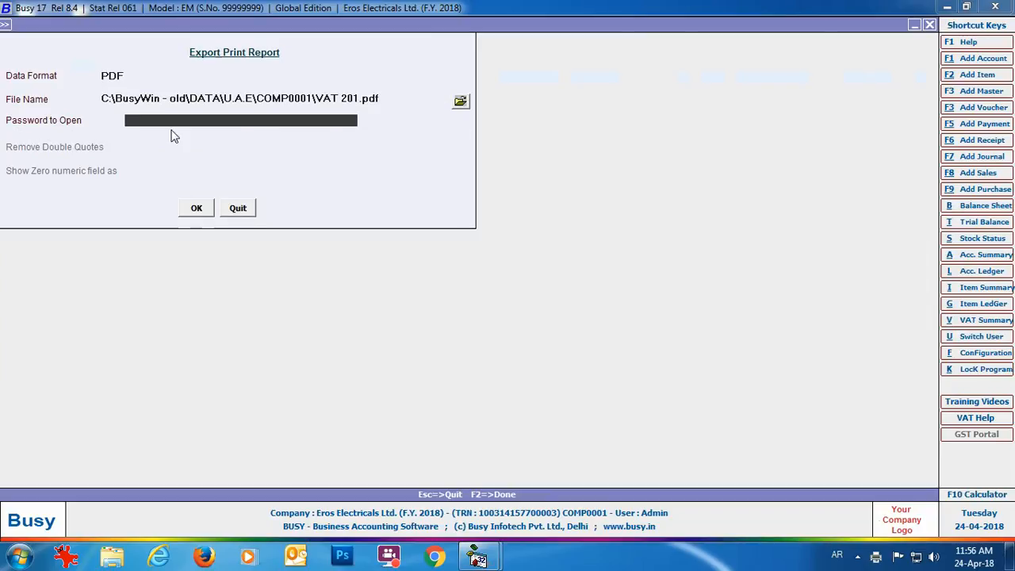
click(198, 209)
click(534, 311)
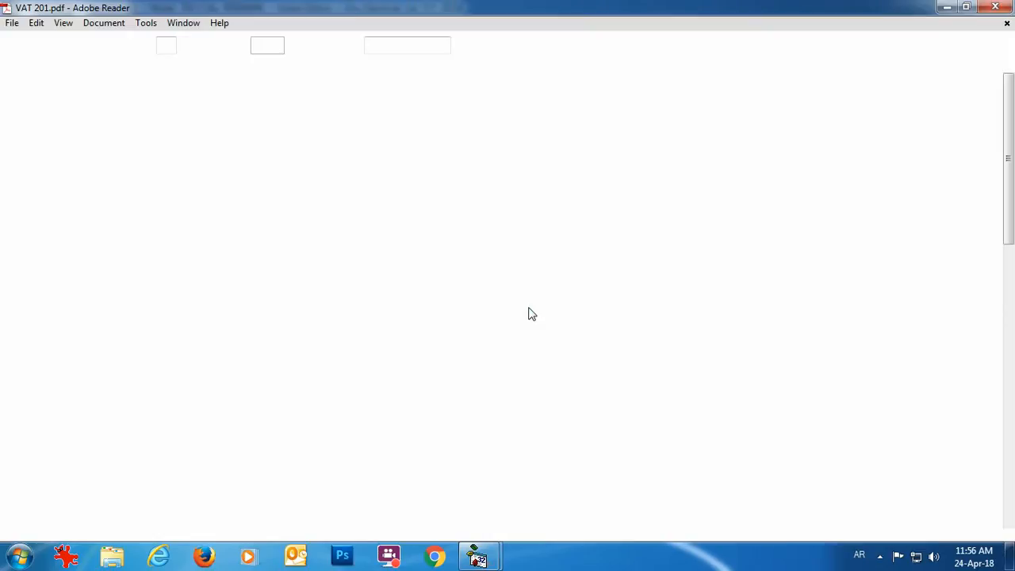
Scroll VAT 201.pdf to the 259.05 Net VAT Due section, then close Adobe Reader and the reports list.
scroll(1010, 216, down, 1)
scroll(1010, 216, down, 10)
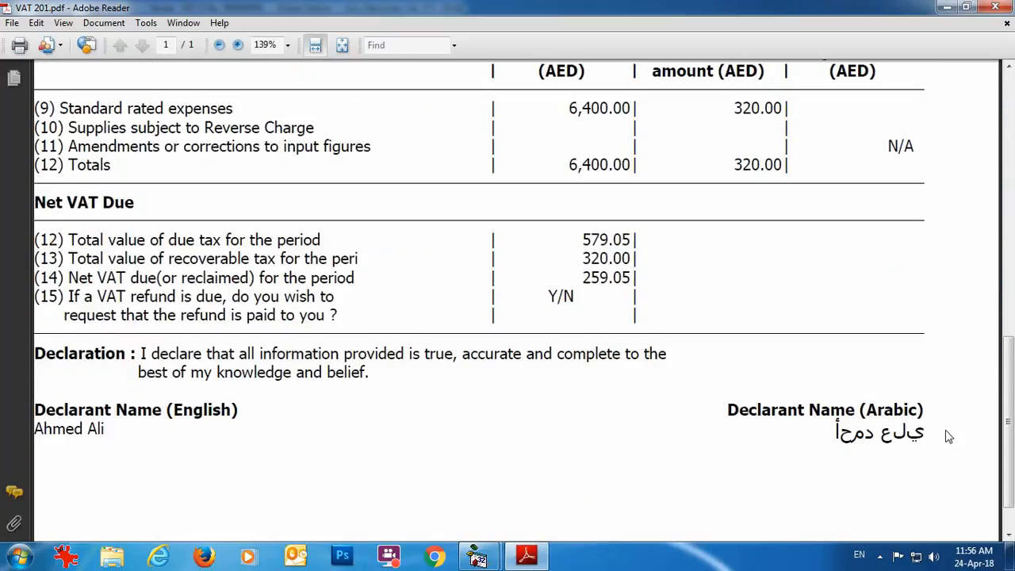
scroll(947, 437, down, 1)
click(995, 6)
key(Escape)
key(Escape)
key(Escape)
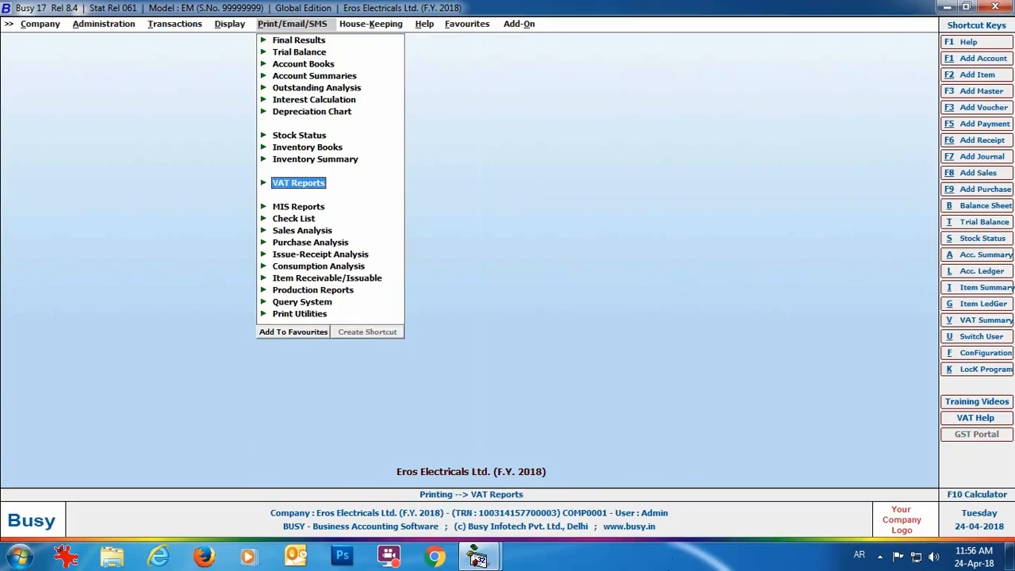